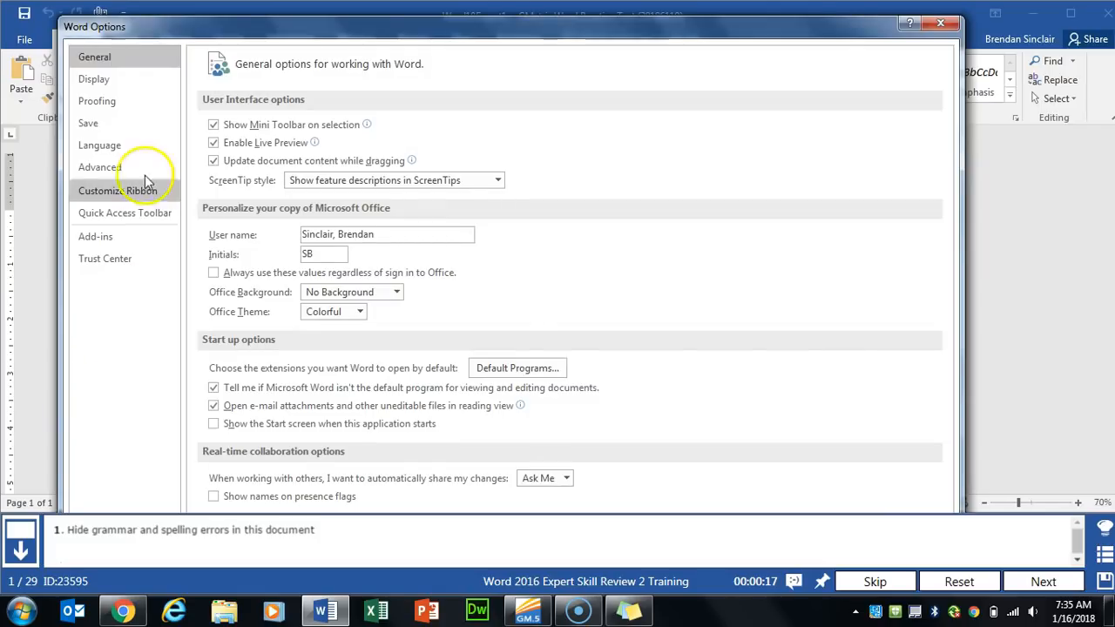
- Turn on 'Hide spelling errors in this document only' in Proofing options, then move to task 2
{"action": "left_click", "coordinate": [135, 101]}
{"action": "scroll", "coordinate": [667, 368], "scroll_direction": "down", "scroll_amount": 1}
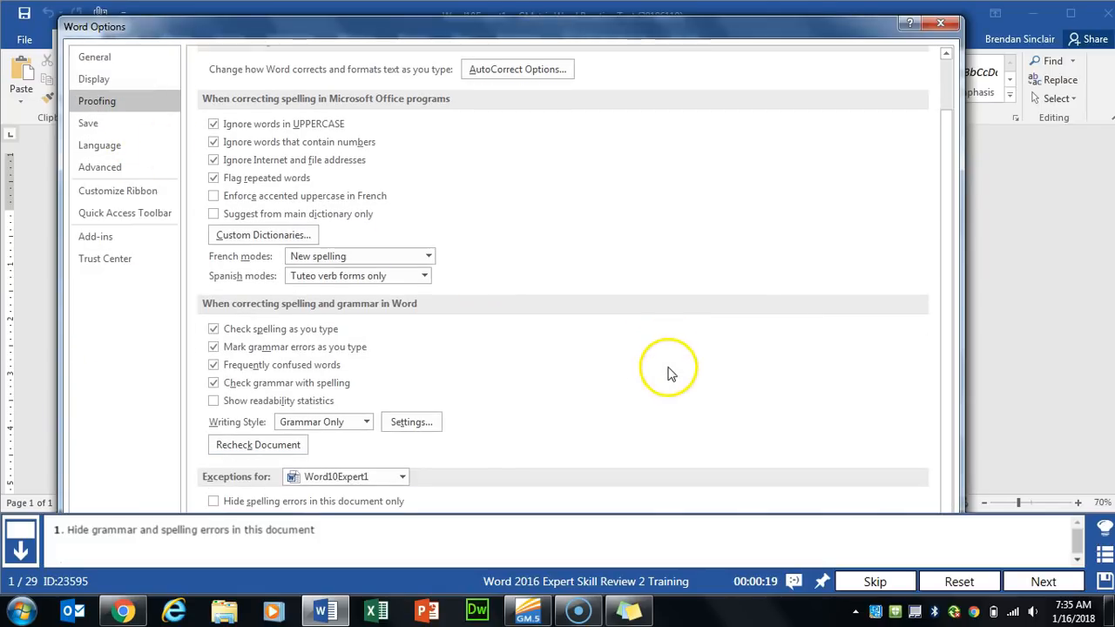
{"action": "left_click", "coordinate": [215, 503]}
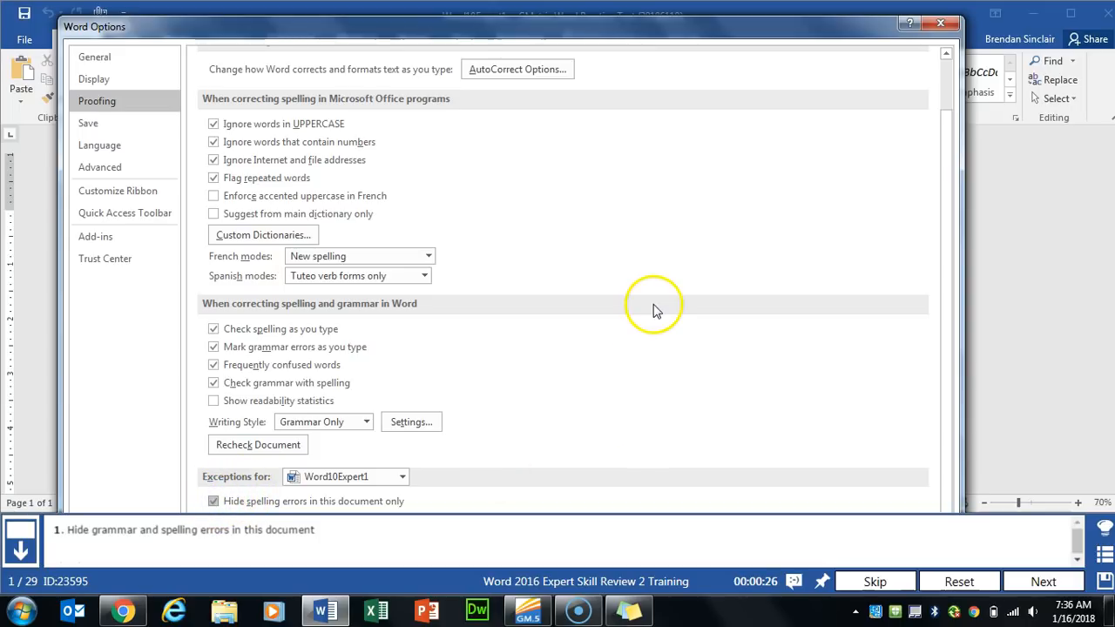
{"action": "left_click_drag", "start_coordinate": [648, 29], "coordinate": [646, 69]}
{"action": "left_click", "coordinate": [845, 463]}
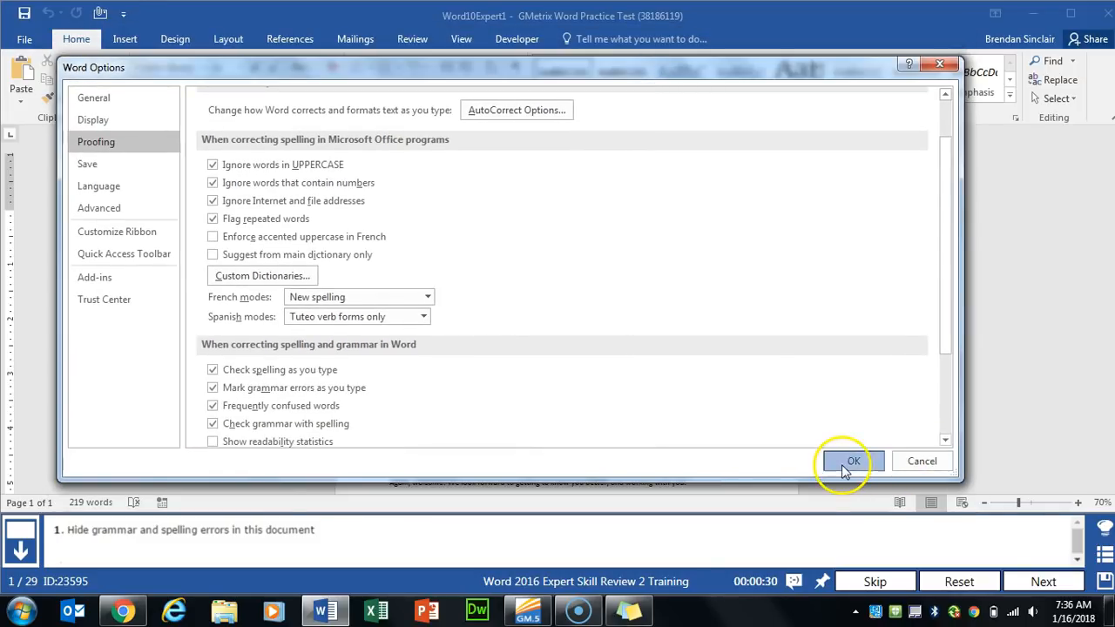
{"action": "left_click", "coordinate": [1043, 581]}
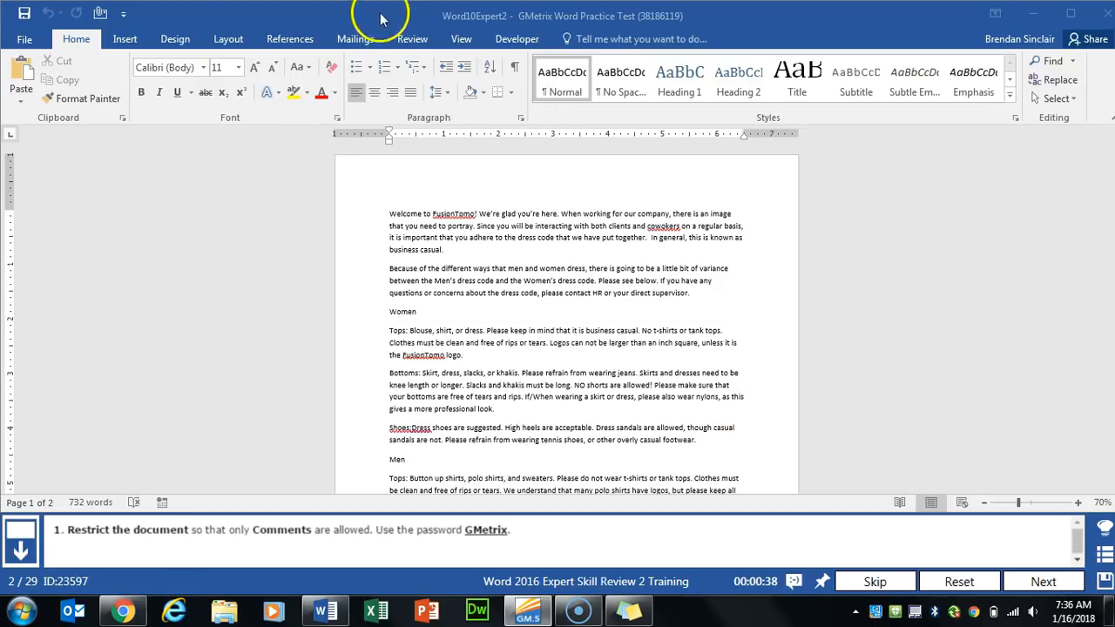
- Limit editing in the dress-code document to Comments only
{"action": "left_click", "coordinate": [413, 43]}
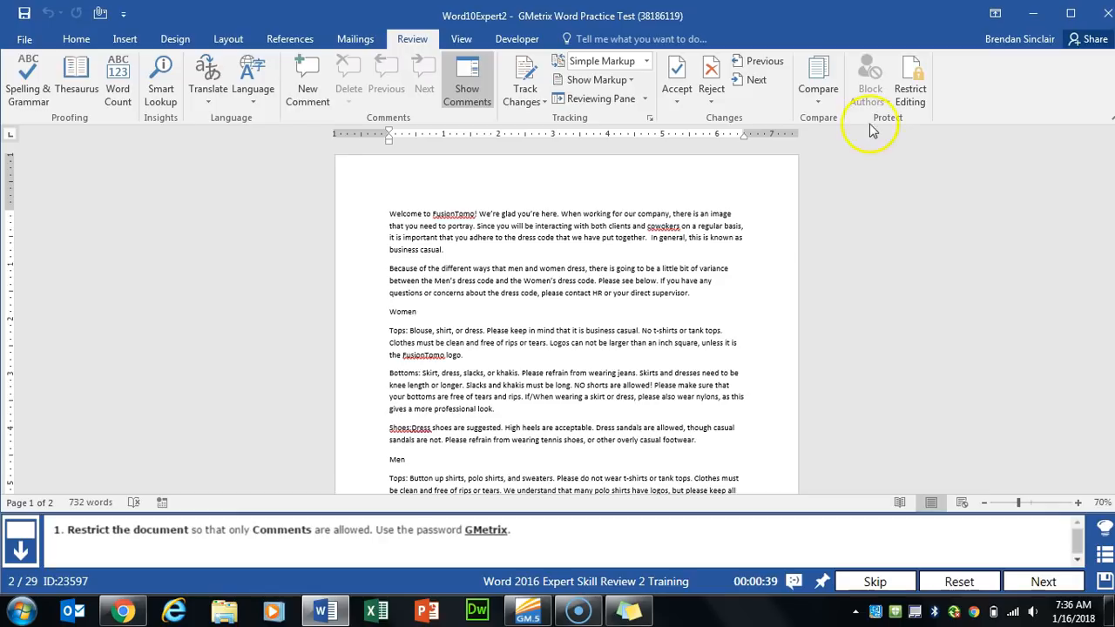
{"action": "left_click", "coordinate": [911, 98]}
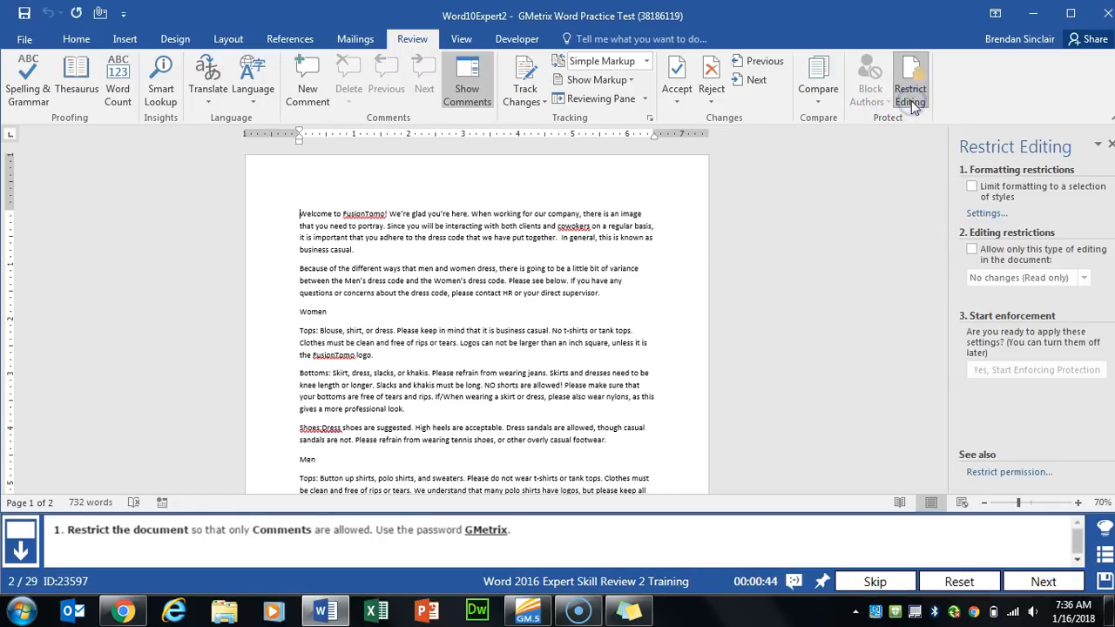
{"action": "left_click", "coordinate": [972, 250]}
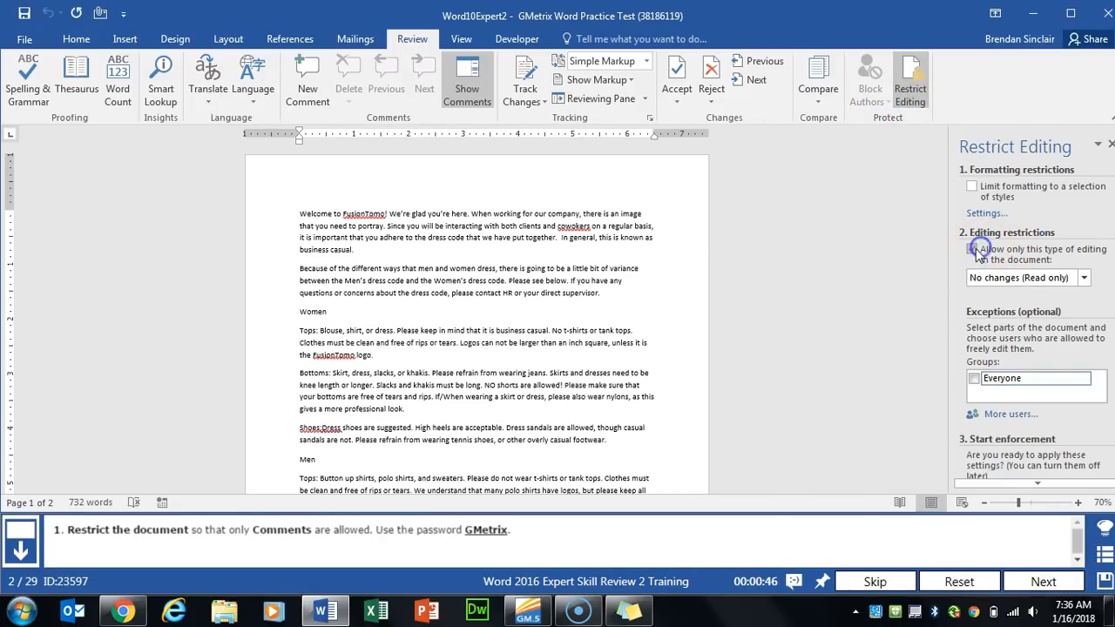
{"action": "left_click", "coordinate": [1027, 279]}
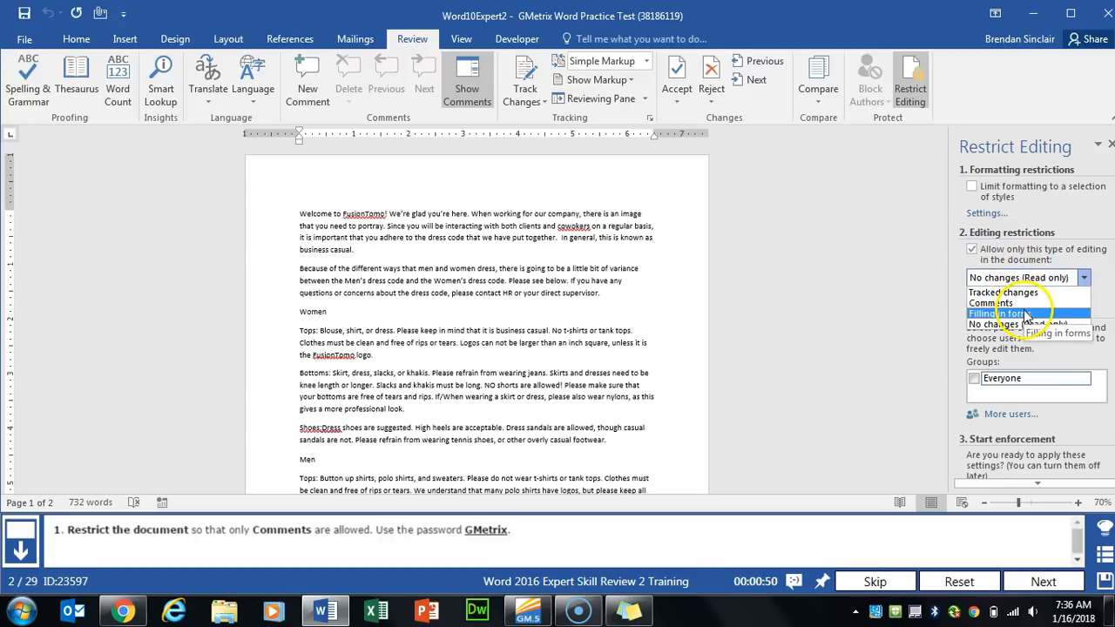
{"action": "left_click", "coordinate": [1026, 303]}
- Enter the protection password and advance to the time-off task
{"action": "scroll", "coordinate": [1044, 343], "scroll_direction": "down", "scroll_amount": 3}
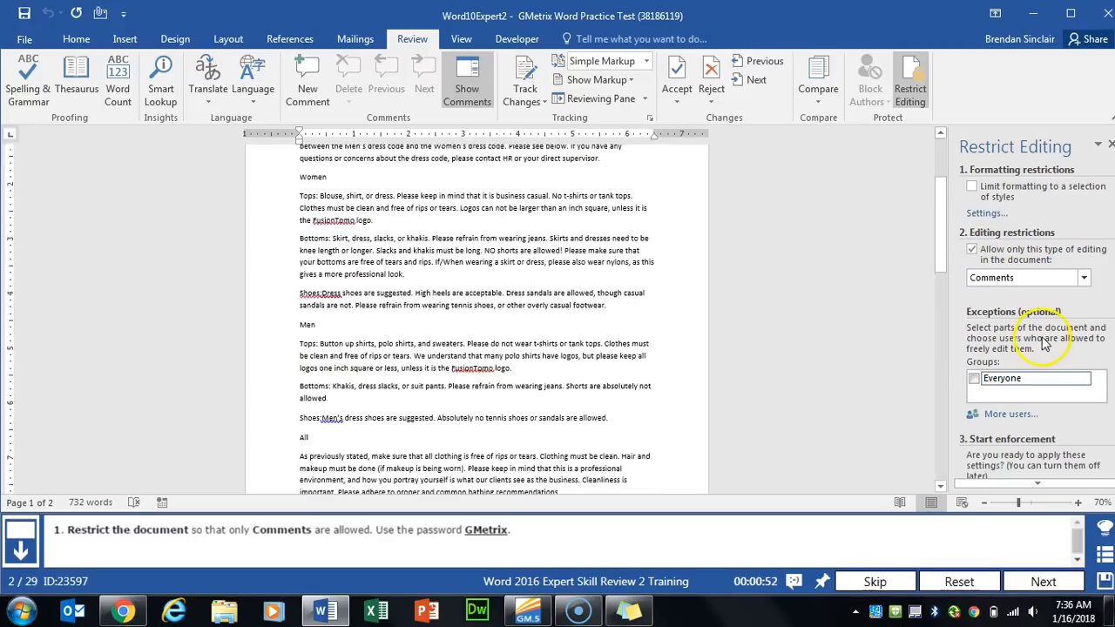
{"action": "scroll", "coordinate": [1028, 475], "scroll_direction": "down", "scroll_amount": 2}
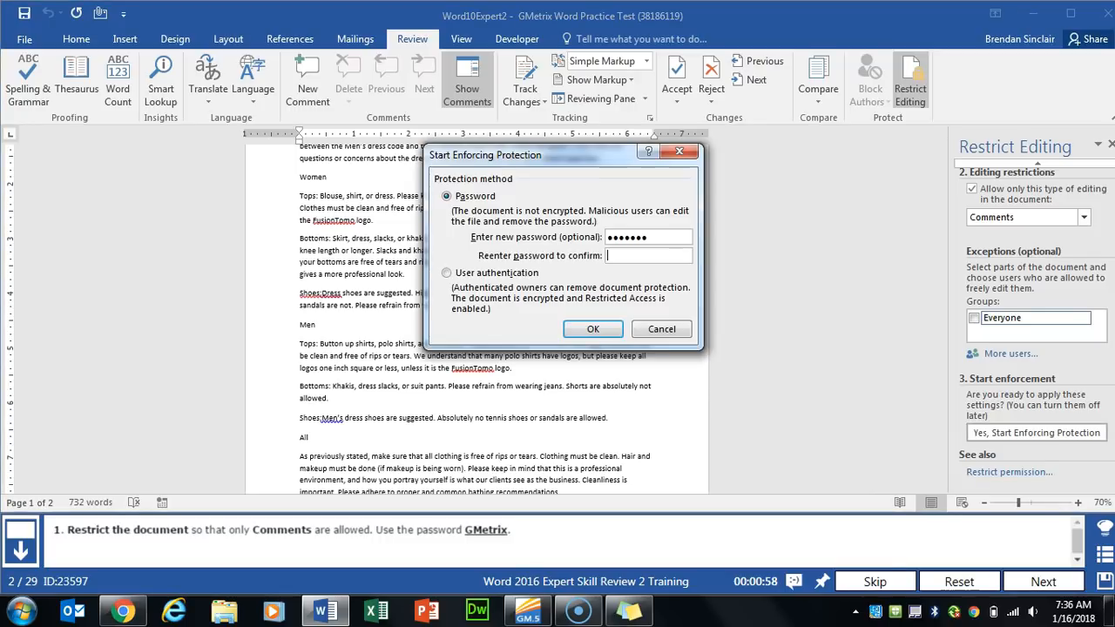
{"action": "type", "text": "GM"}
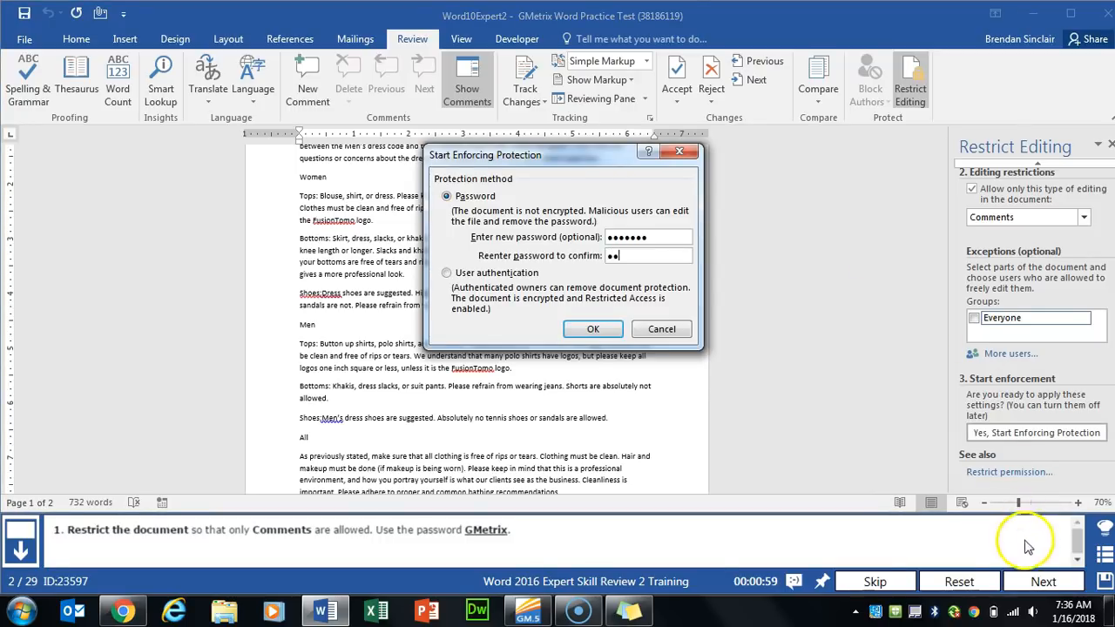
{"action": "left_click", "coordinate": [1043, 581]}
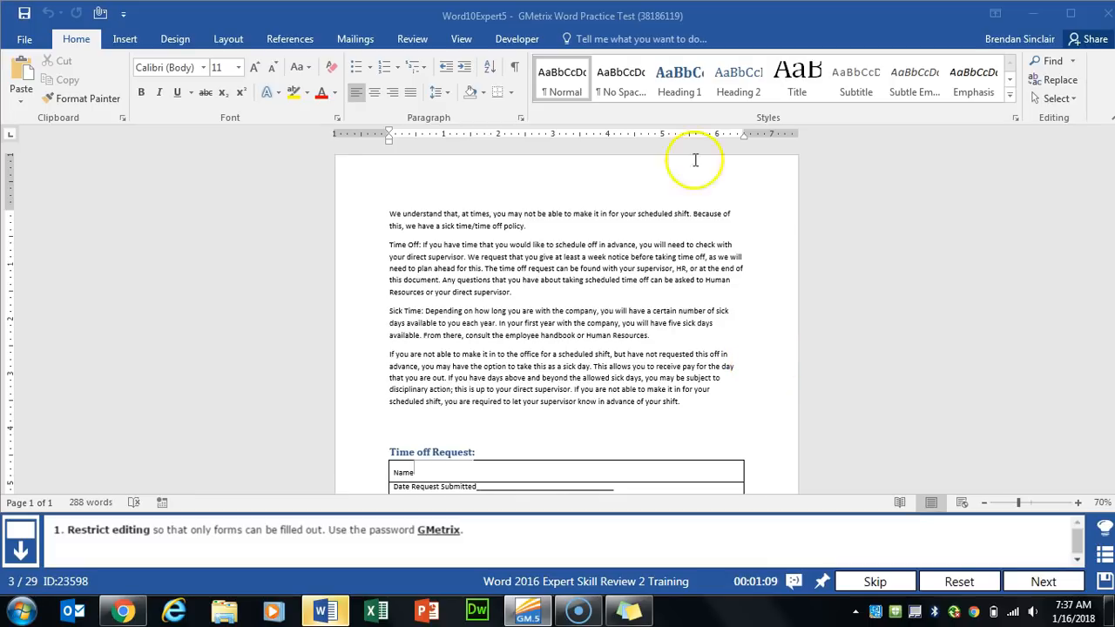
- Enforce password protection allowing only Filling in forms, then advance to task 4
{"action": "left_click", "coordinate": [415, 38]}
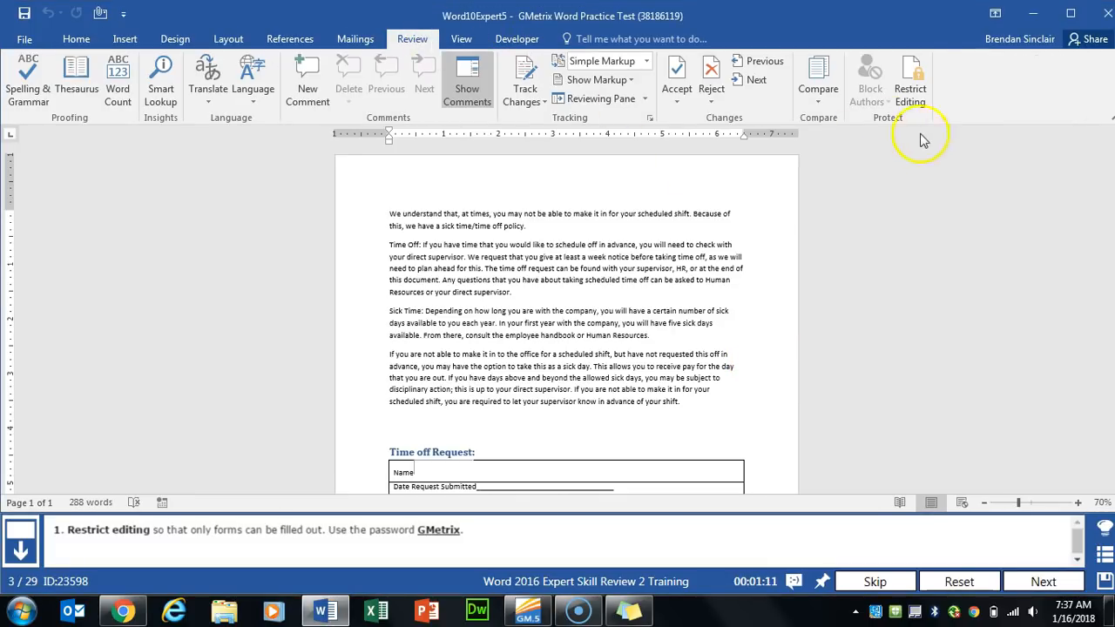
{"action": "left_click", "coordinate": [911, 94]}
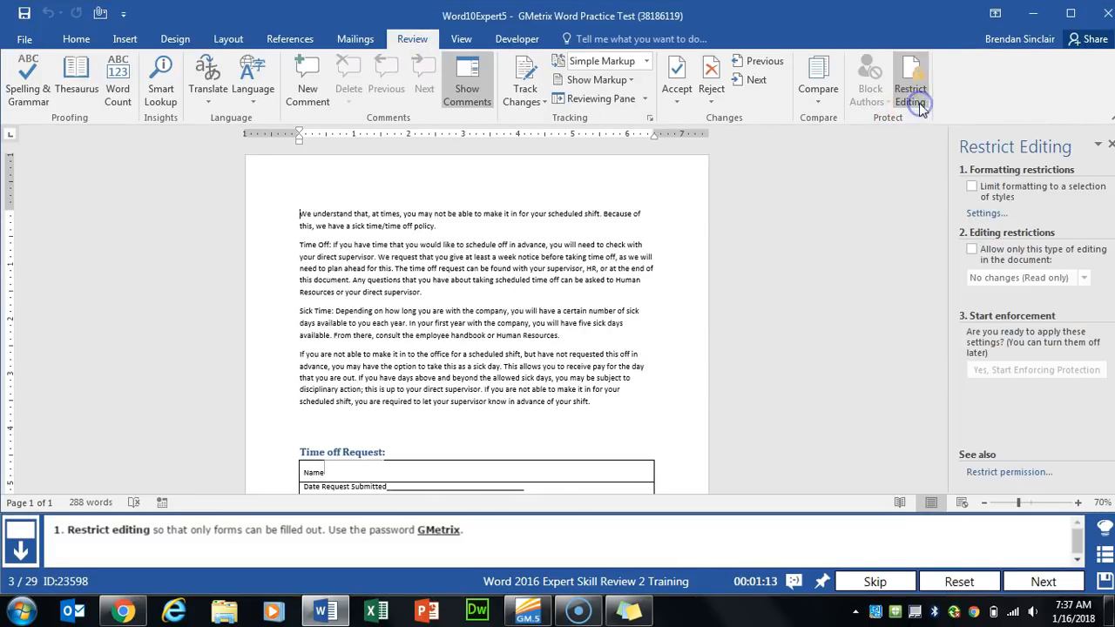
{"action": "left_click", "coordinate": [1000, 259]}
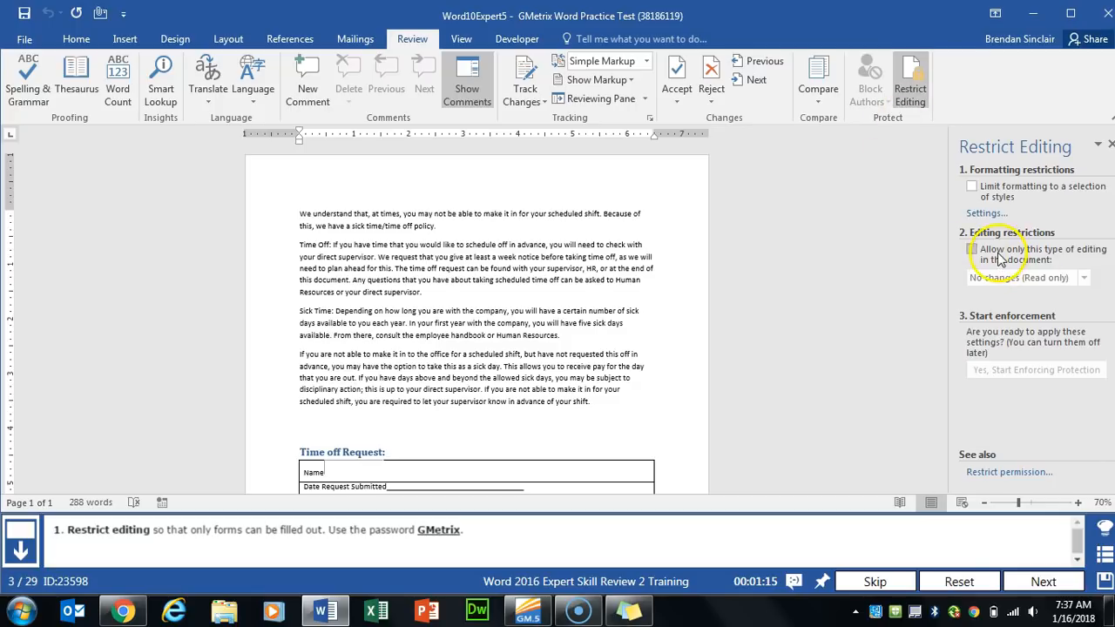
{"action": "left_click", "coordinate": [1057, 277]}
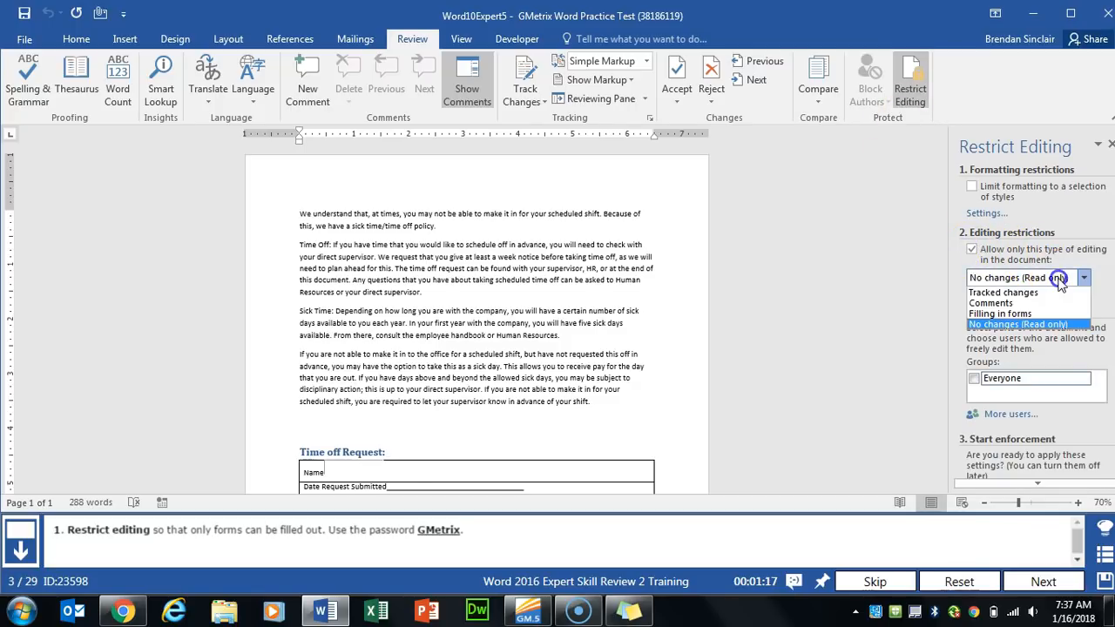
{"action": "left_click", "coordinate": [1028, 313]}
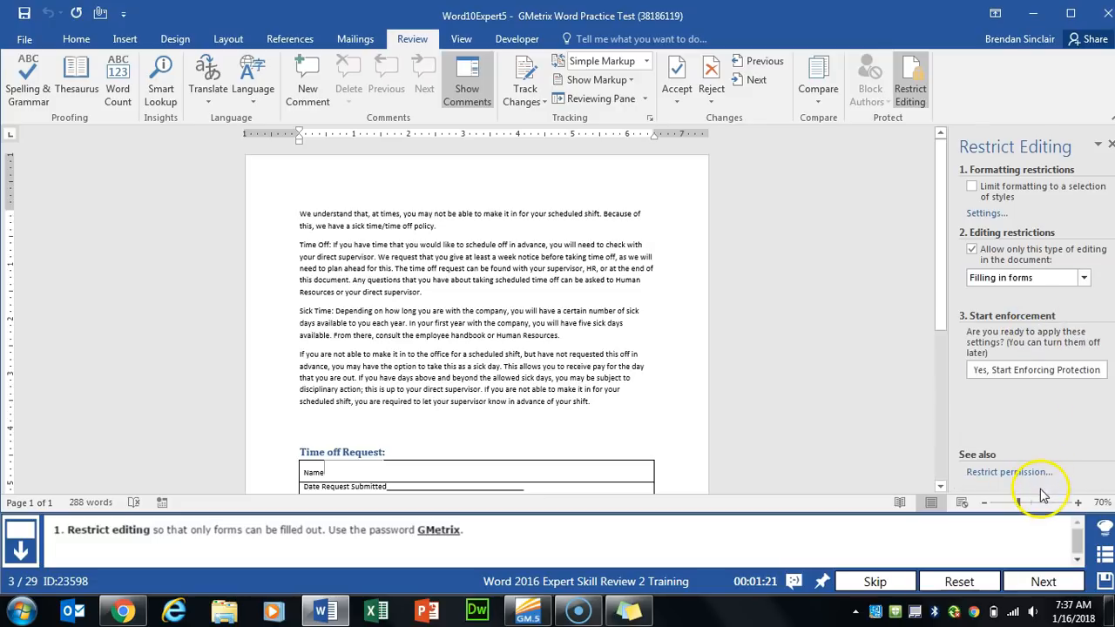
{"action": "left_click", "coordinate": [1068, 373]}
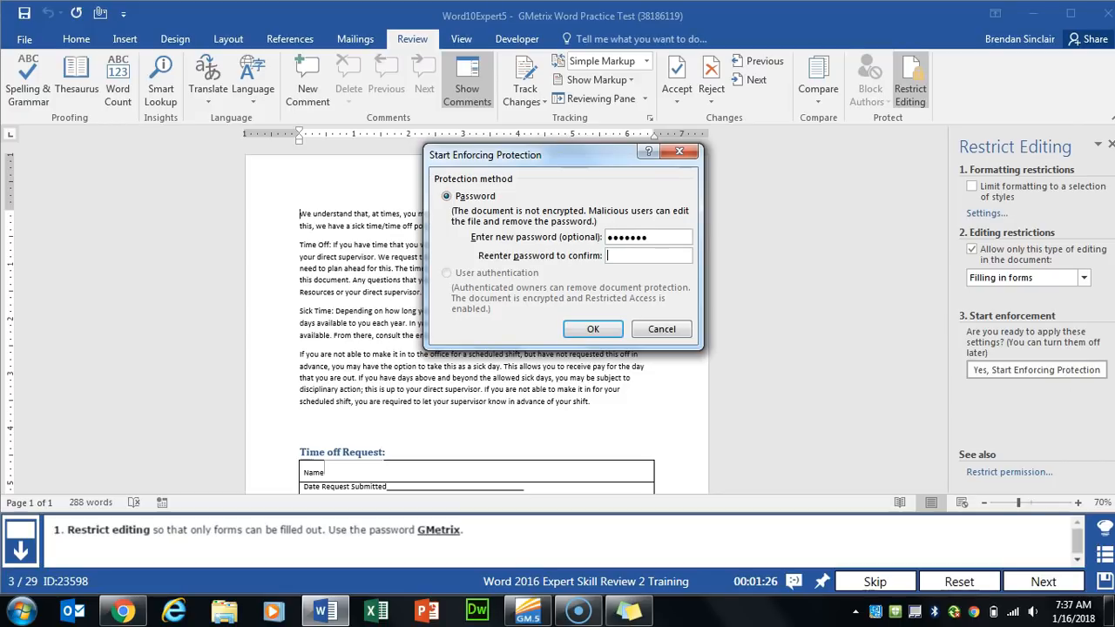
{"action": "key", "text": "Return"}
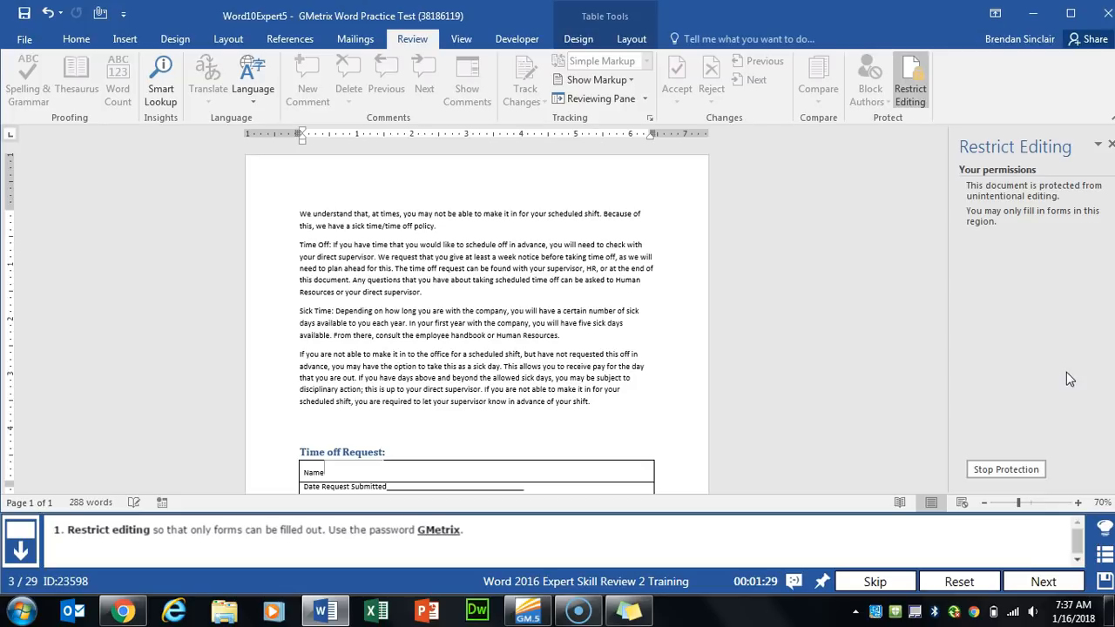
{"action": "left_click", "coordinate": [1050, 578]}
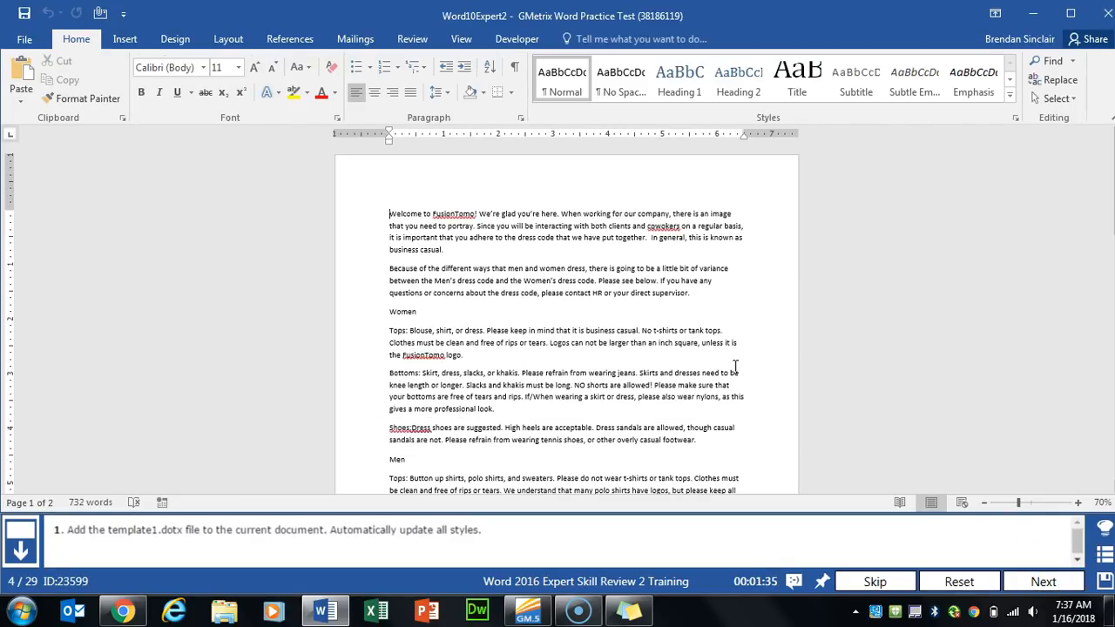
- Attach GMetrixTemplates\Template1 with automatic style updating, then go to task 5
{"action": "left_click", "coordinate": [503, 41]}
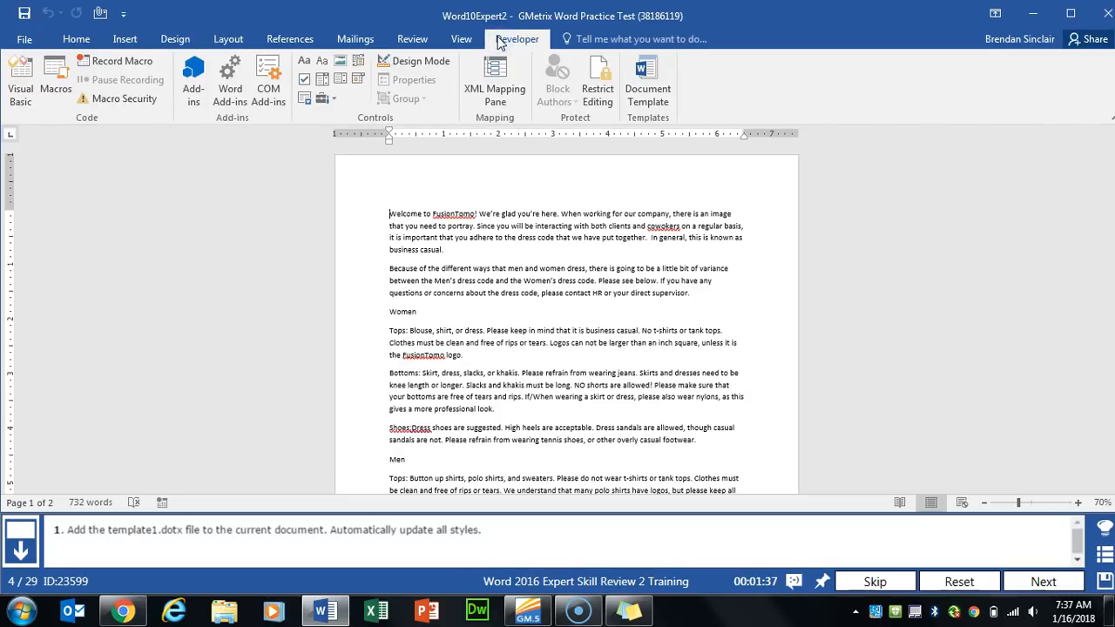
{"action": "left_click", "coordinate": [661, 104]}
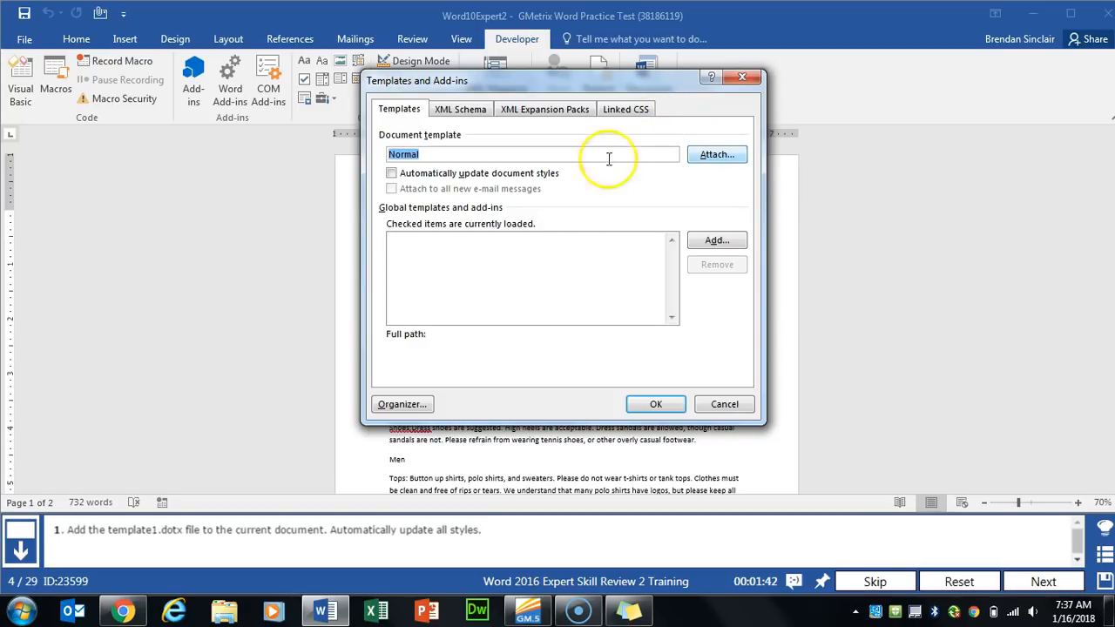
{"action": "left_click", "coordinate": [716, 164]}
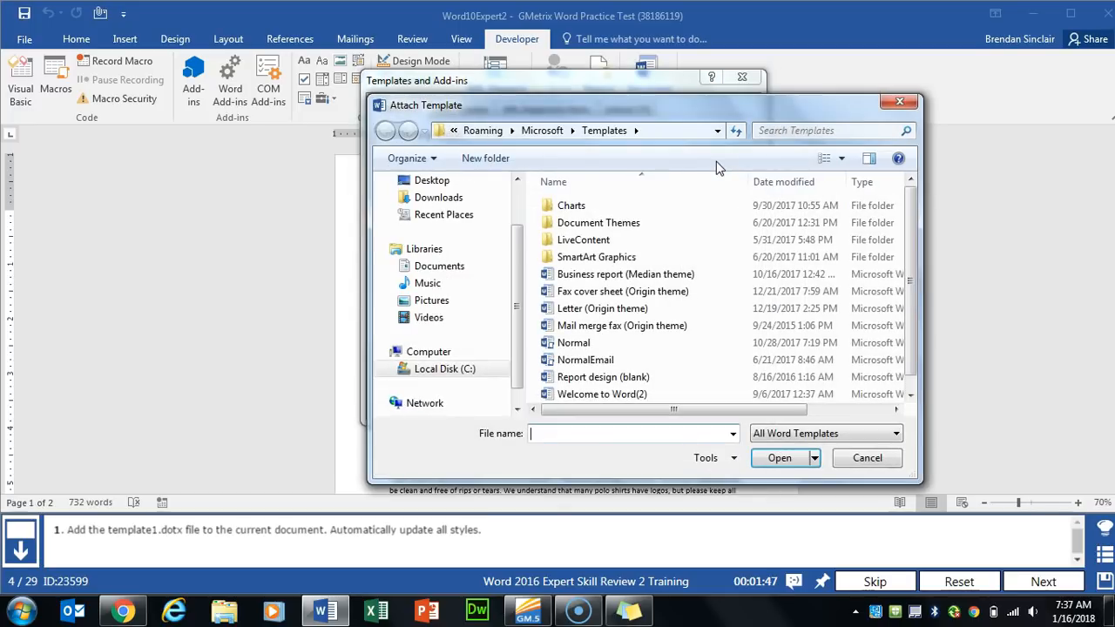
{"action": "left_click", "coordinate": [428, 267]}
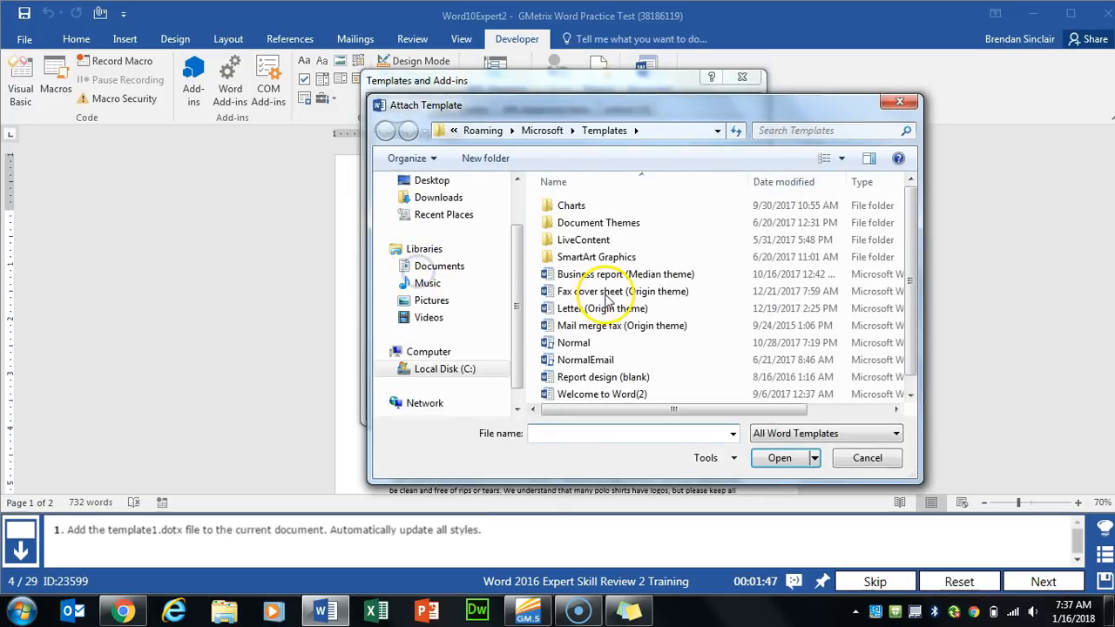
{"action": "double_click", "coordinate": [595, 320]}
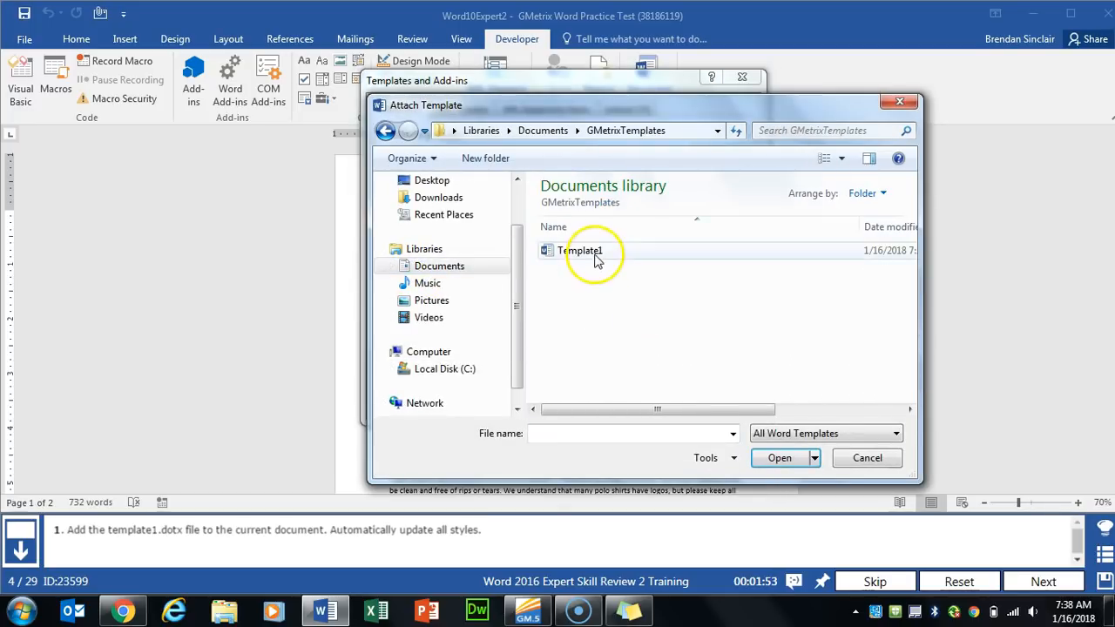
{"action": "double_click", "coordinate": [595, 253]}
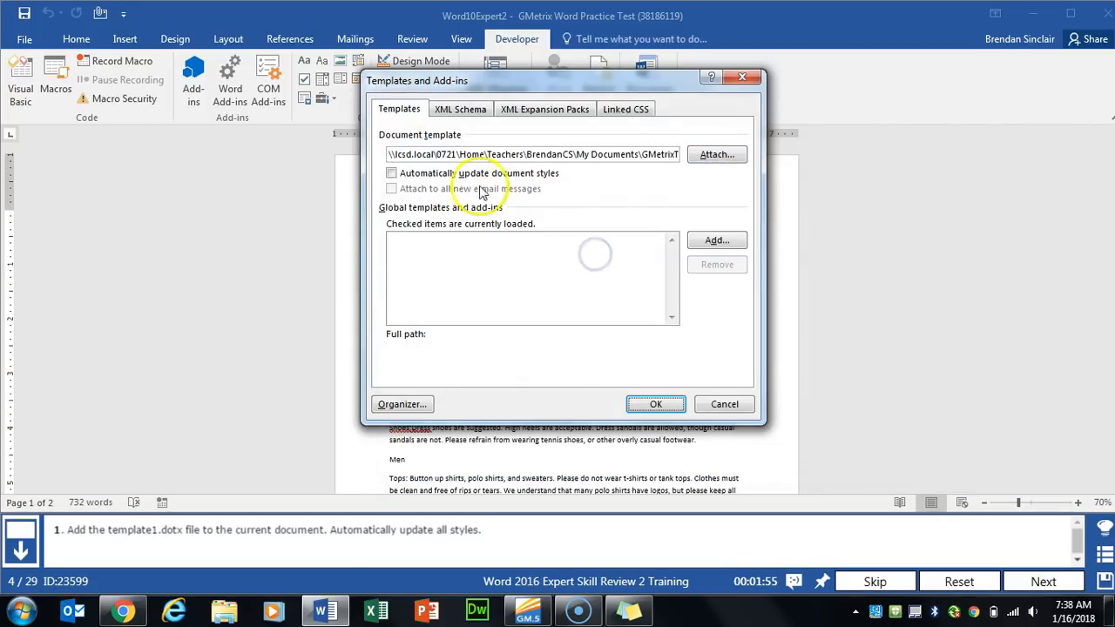
{"action": "left_click", "coordinate": [390, 175]}
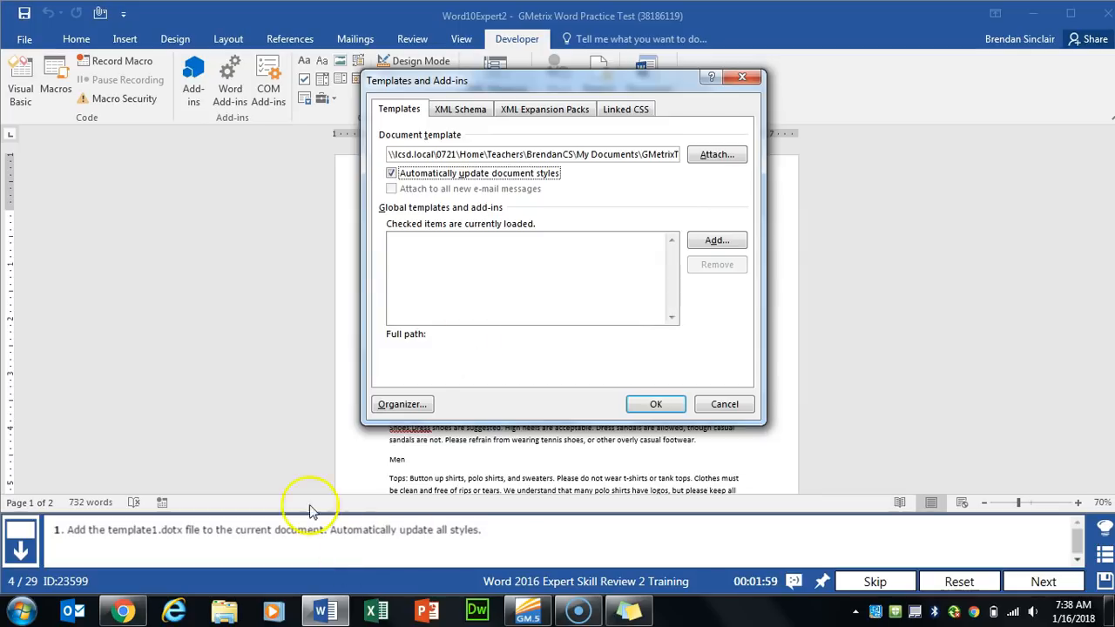
{"action": "left_click", "coordinate": [654, 403]}
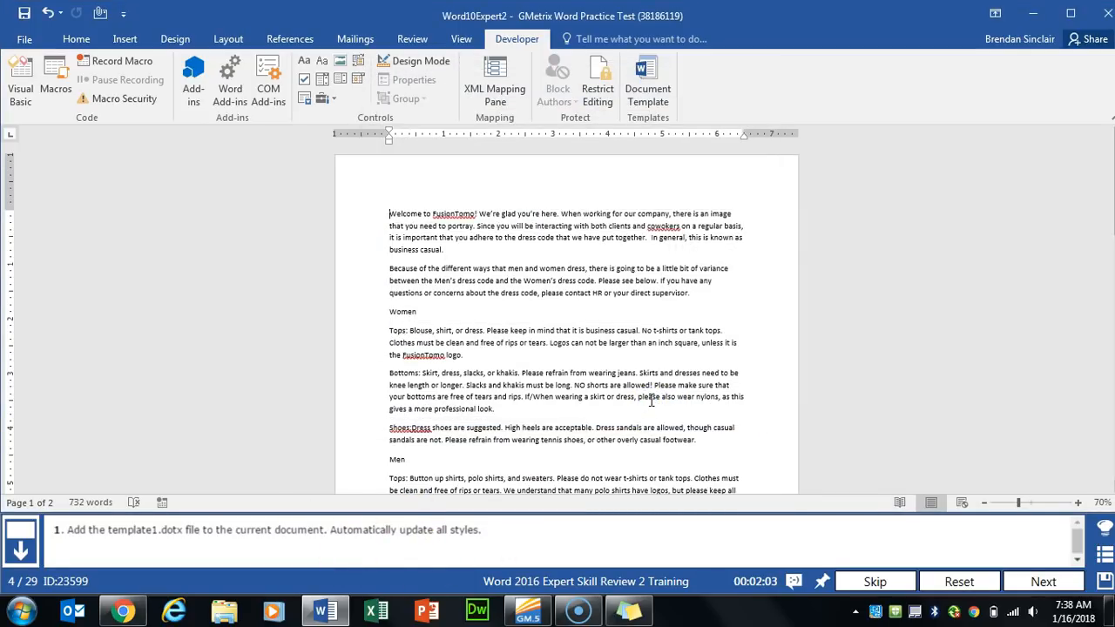
{"action": "left_click", "coordinate": [1042, 581]}
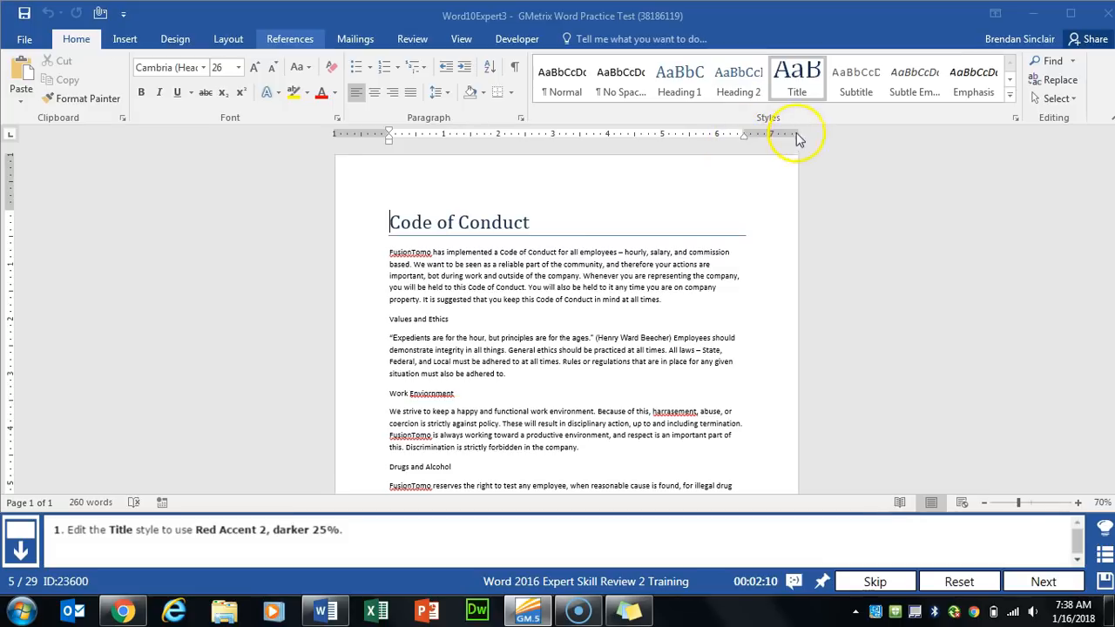
- Change the Title style's font colour to Red, Accent 2, Darker 25%, then go to task 6
{"action": "right_click", "coordinate": [803, 77]}
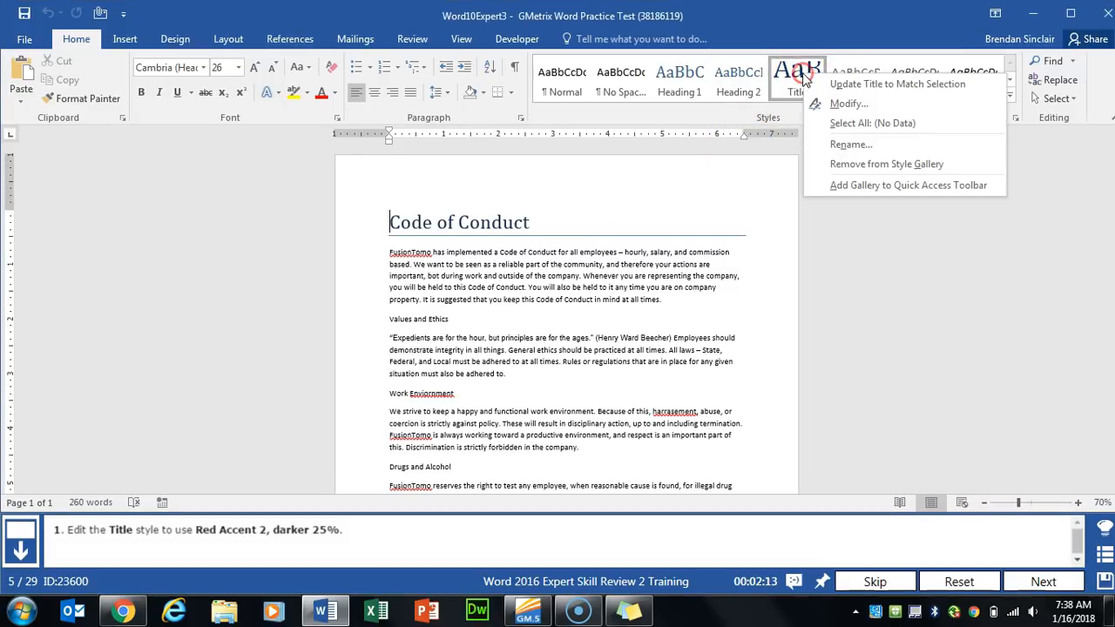
{"action": "left_click", "coordinate": [887, 105]}
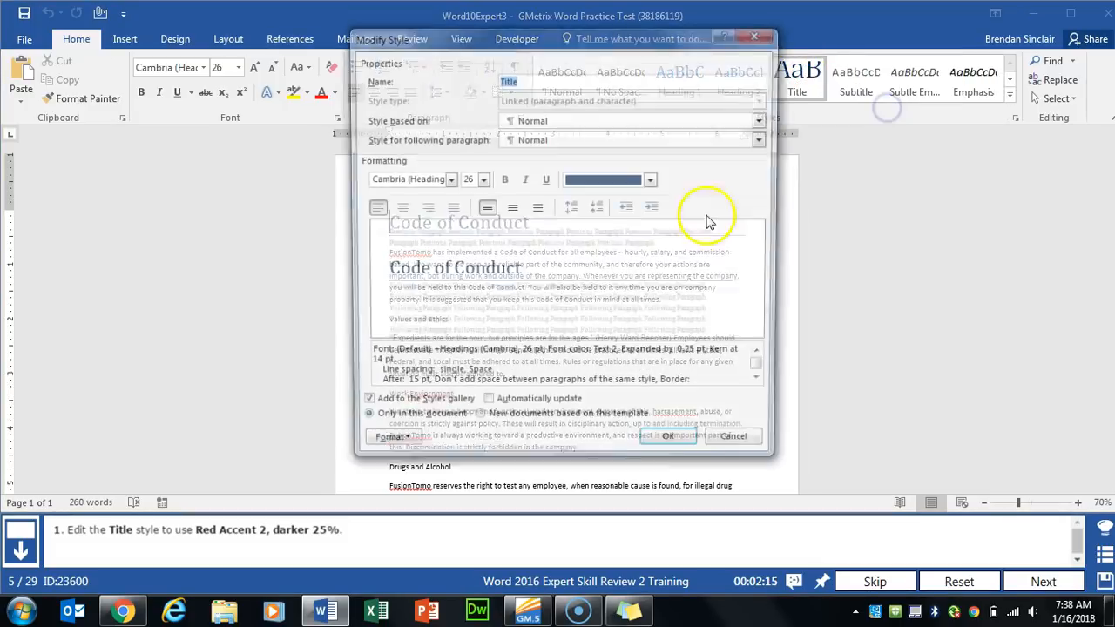
{"action": "left_click", "coordinate": [640, 181]}
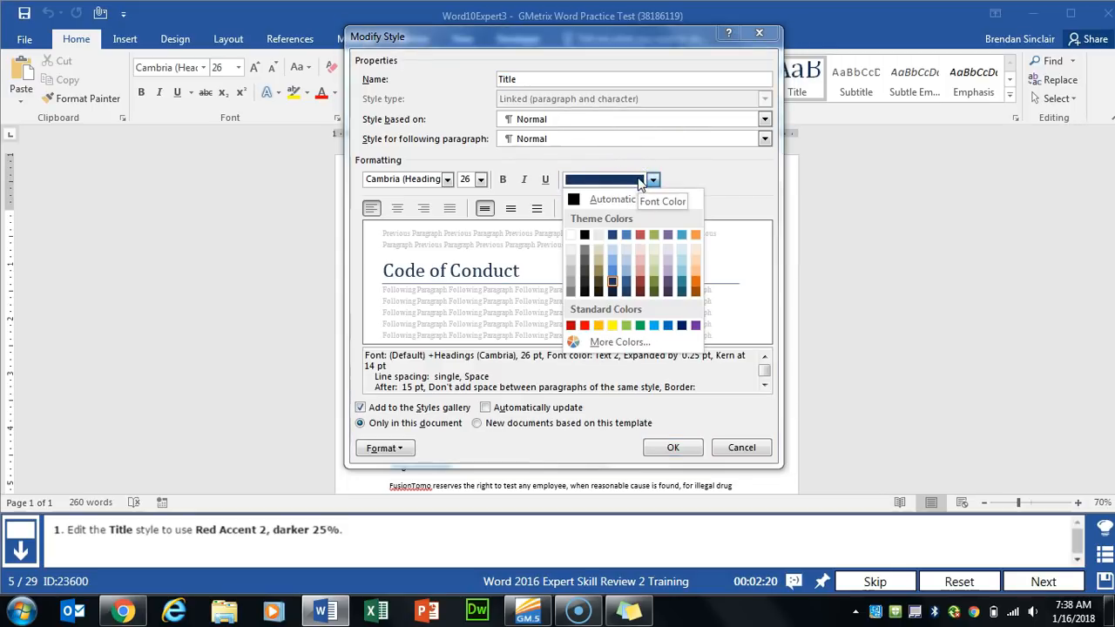
{"action": "left_click", "coordinate": [642, 277]}
{"action": "left_click", "coordinate": [672, 447]}
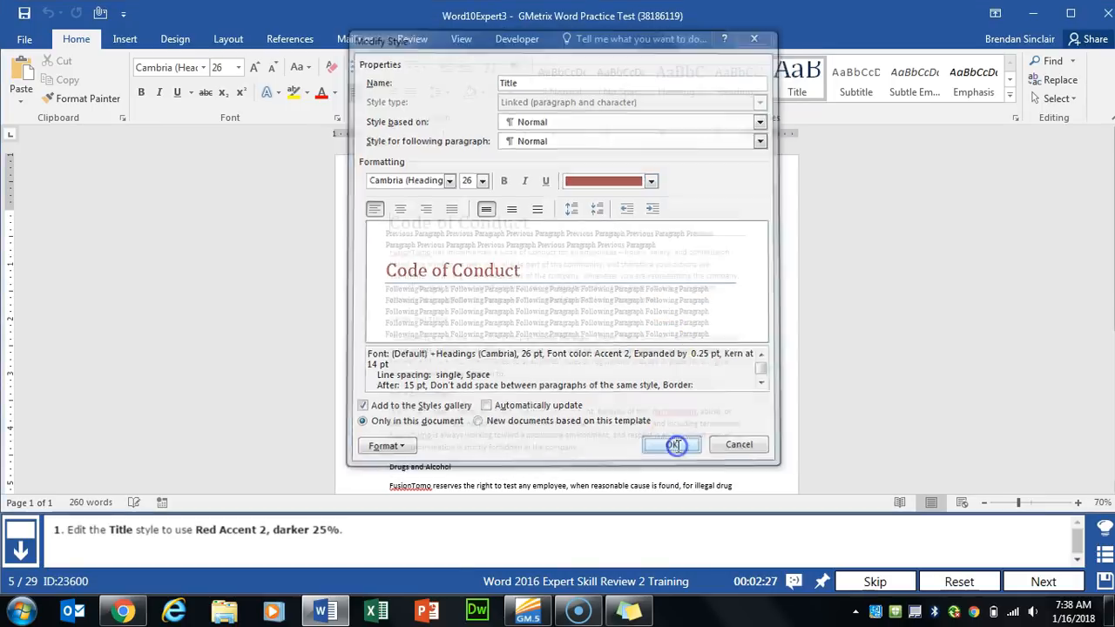
{"action": "left_click", "coordinate": [1044, 581]}
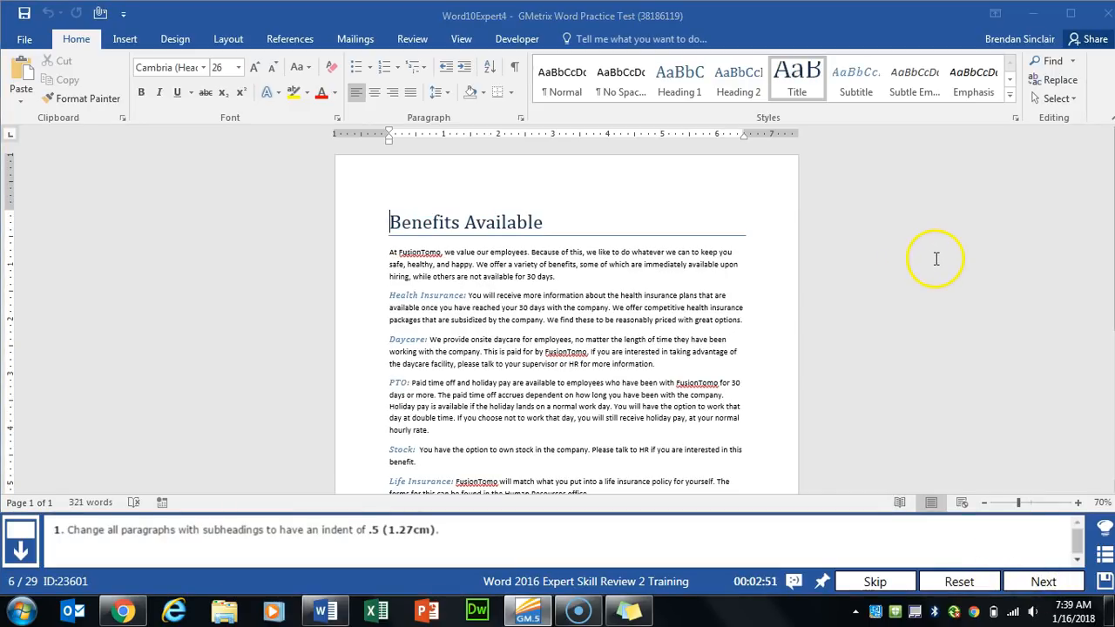
- Indent the Health Insurance paragraph 0.5" from the left margin
{"action": "left_click", "coordinate": [409, 287]}
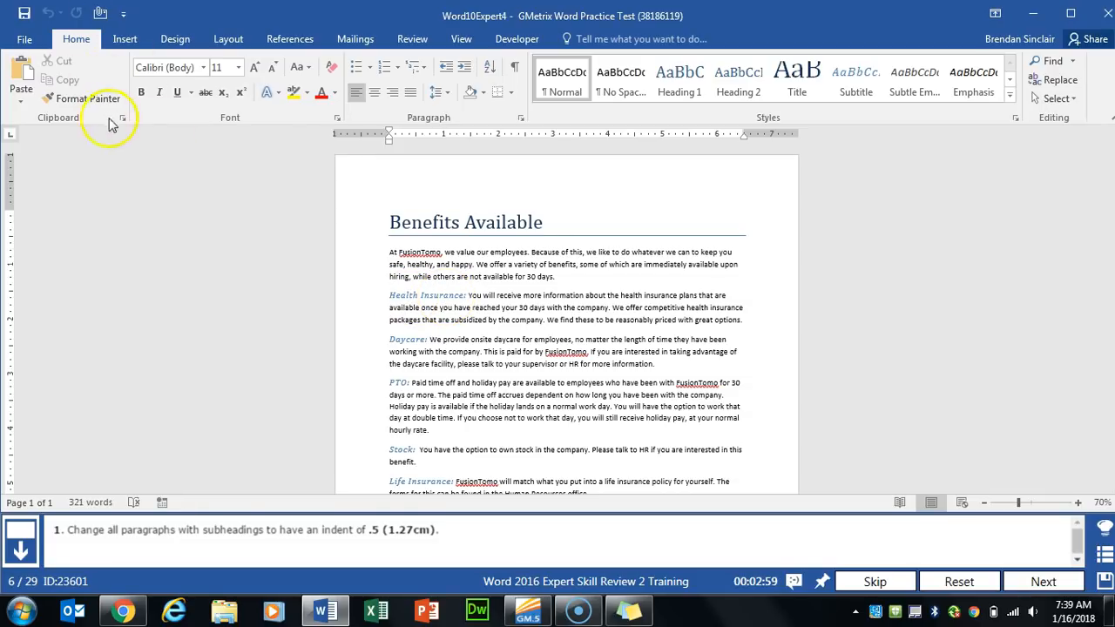
{"action": "left_click", "coordinate": [520, 121]}
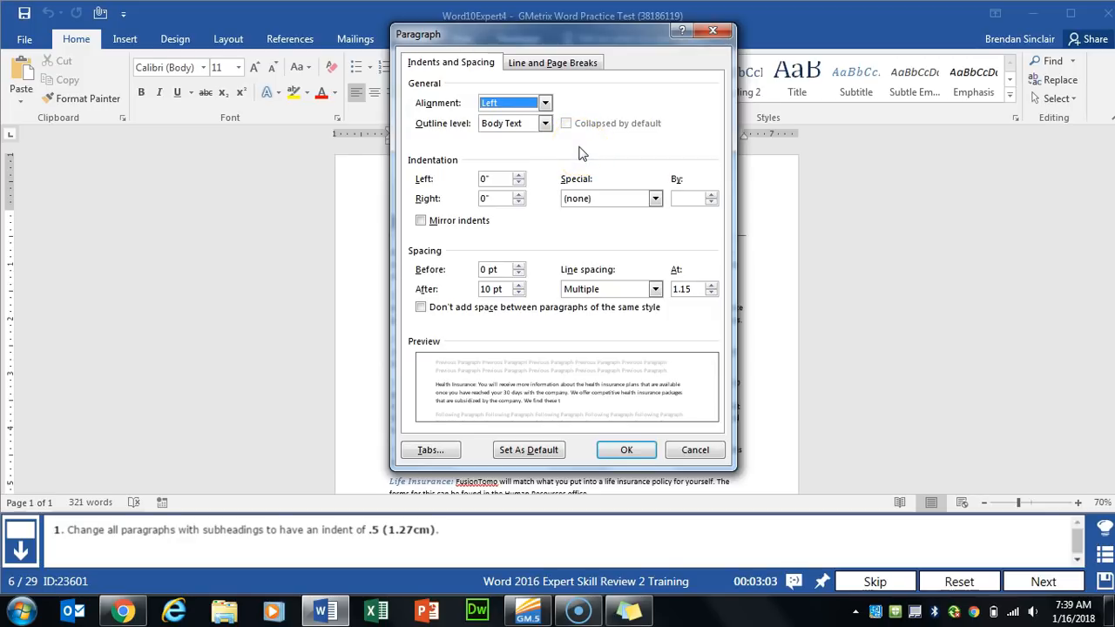
{"action": "left_click", "coordinate": [519, 175]}
{"action": "left_click", "coordinate": [519, 175]}
{"action": "left_click", "coordinate": [519, 175]}
{"action": "left_click", "coordinate": [519, 175]}
{"action": "left_click", "coordinate": [519, 175]}
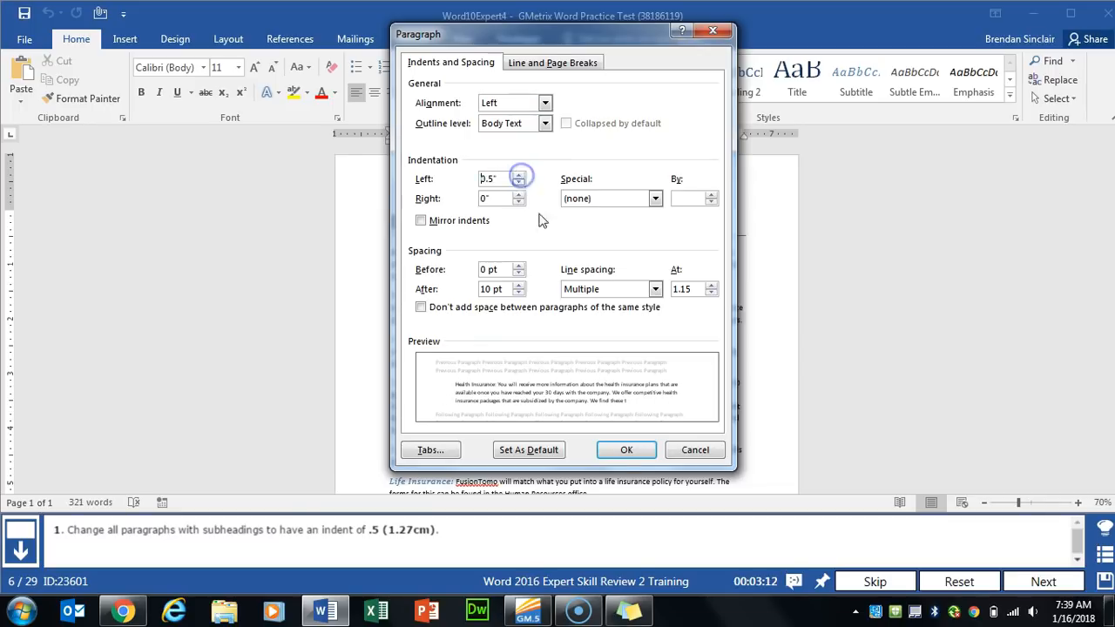
{"action": "left_click", "coordinate": [626, 449]}
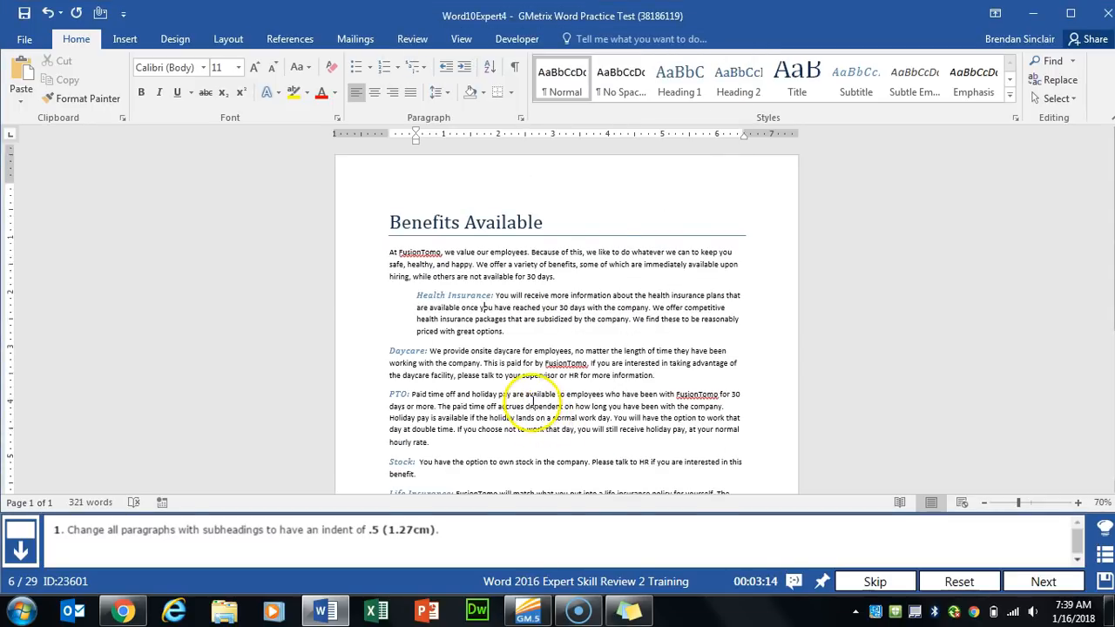
- Give the Daycare and PTO paragraphs a 0.5" left indent
{"action": "scroll", "coordinate": [527, 398], "scroll_direction": "down", "scroll_amount": 3}
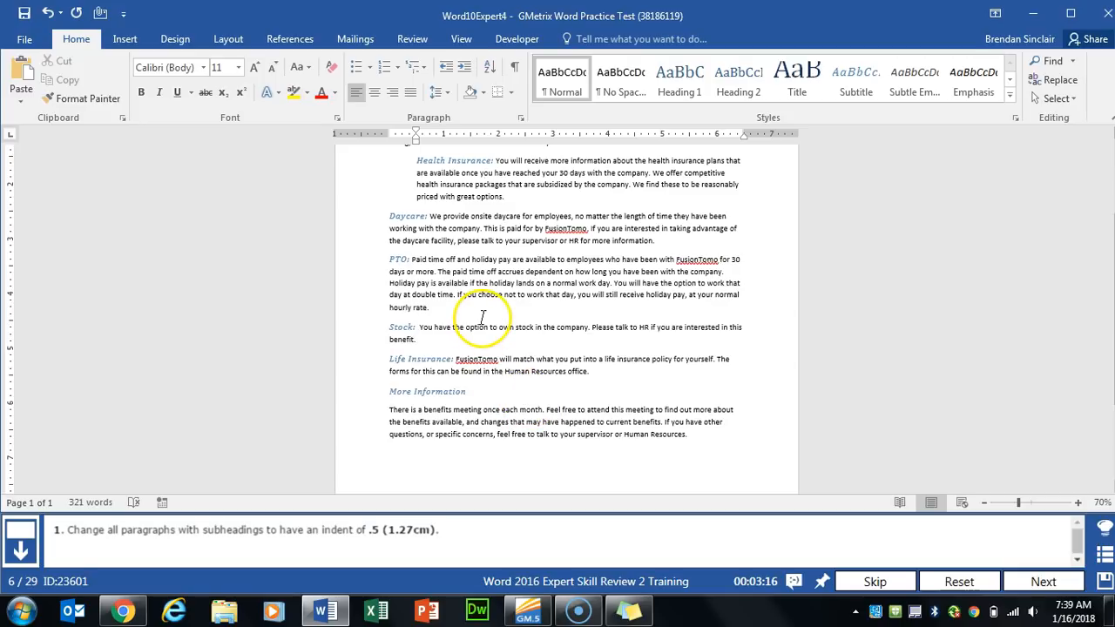
{"action": "left_click_drag", "start_coordinate": [391, 217], "coordinate": [642, 245]}
{"action": "left_click", "coordinate": [520, 119]}
{"action": "left_click", "coordinate": [522, 175]}
{"action": "left_click", "coordinate": [522, 175]}
{"action": "left_click", "coordinate": [522, 175]}
- Give the Stock and Life Insurance paragraphs a 0.5" left indent
{"action": "left_click", "coordinate": [522, 175]}
{"action": "left_click", "coordinate": [522, 175]}
{"action": "left_click", "coordinate": [623, 449]}
{"action": "left_click_drag", "start_coordinate": [389, 263], "coordinate": [589, 372]}
{"action": "left_click", "coordinate": [520, 120]}
{"action": "left_click", "coordinate": [522, 175]}
{"action": "left_click", "coordinate": [522, 175]}
{"action": "left_click", "coordinate": [521, 175]}
{"action": "left_click", "coordinate": [522, 175]}
{"action": "left_click", "coordinate": [627, 450]}
{"action": "left_click", "coordinate": [521, 120]}
{"action": "left_click", "coordinate": [521, 175]}
{"action": "left_click", "coordinate": [522, 175]}
{"action": "left_click", "coordinate": [522, 175]}
{"action": "left_click", "coordinate": [626, 449]}
{"action": "left_click", "coordinate": [520, 120]}
{"action": "left_click", "coordinate": [519, 175]}
{"action": "left_click", "coordinate": [519, 176]}
{"action": "left_click", "coordinate": [627, 449]}
- Indent the More Information paragraph 0.5" from the left margin
{"action": "left_click", "coordinate": [411, 393]}
{"action": "left_click", "coordinate": [520, 119]}
{"action": "left_click", "coordinate": [520, 176]}
{"action": "left_click", "coordinate": [520, 176]}
{"action": "left_click", "coordinate": [626, 450]}
{"action": "left_click", "coordinate": [709, 432]}
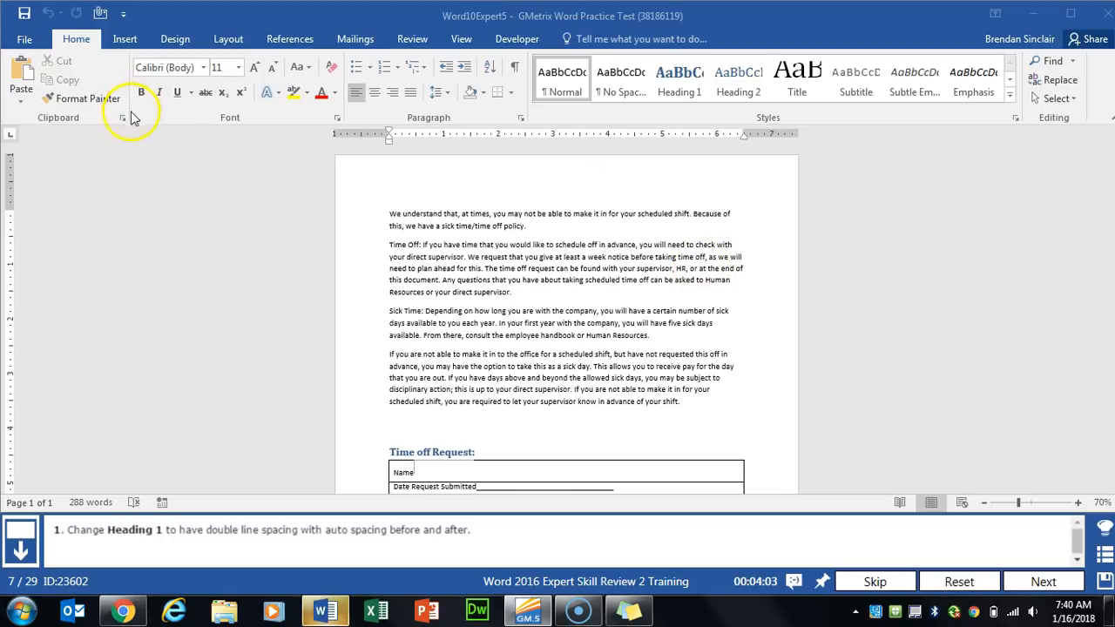
- Set the Heading 1 style's line spacing to Double
{"action": "right_click", "coordinate": [682, 87]}
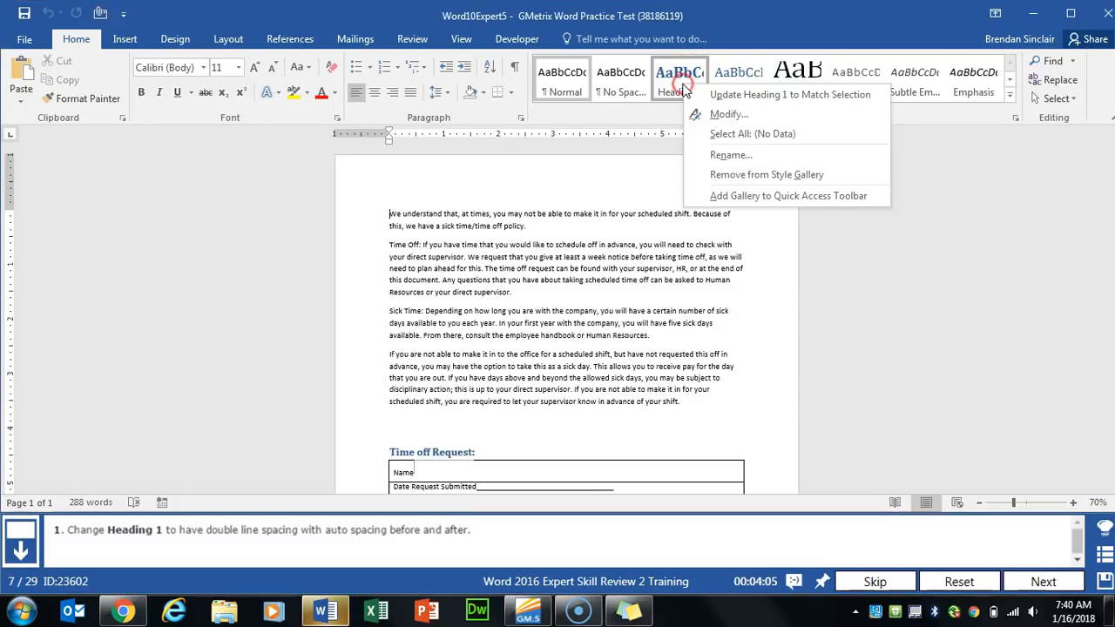
{"action": "left_click", "coordinate": [766, 114]}
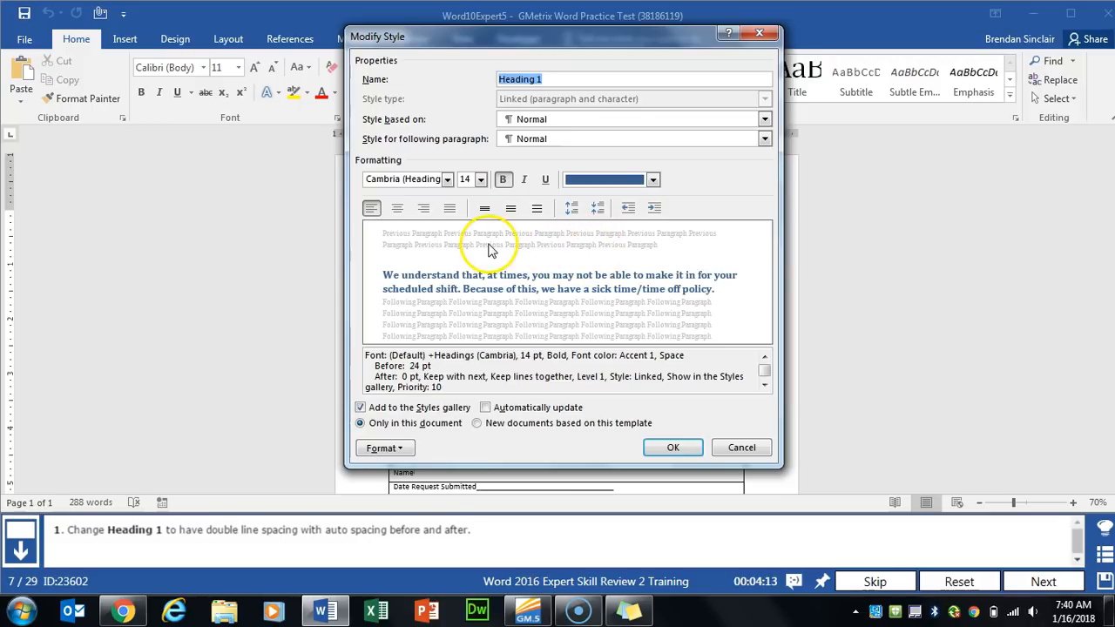
{"action": "left_click", "coordinate": [400, 446]}
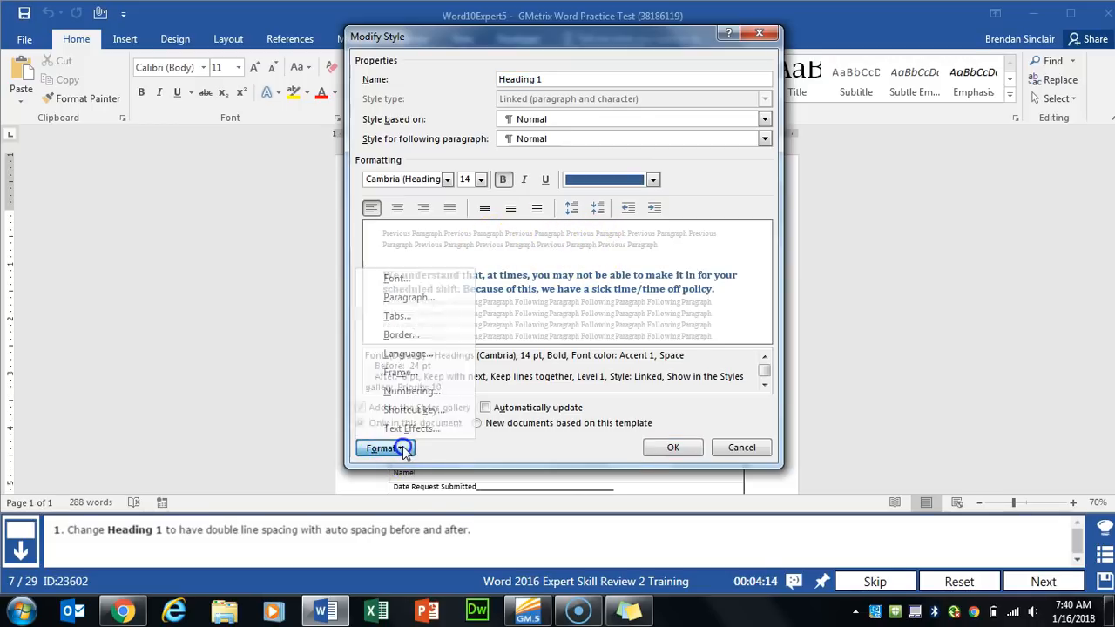
{"action": "left_click", "coordinate": [441, 297]}
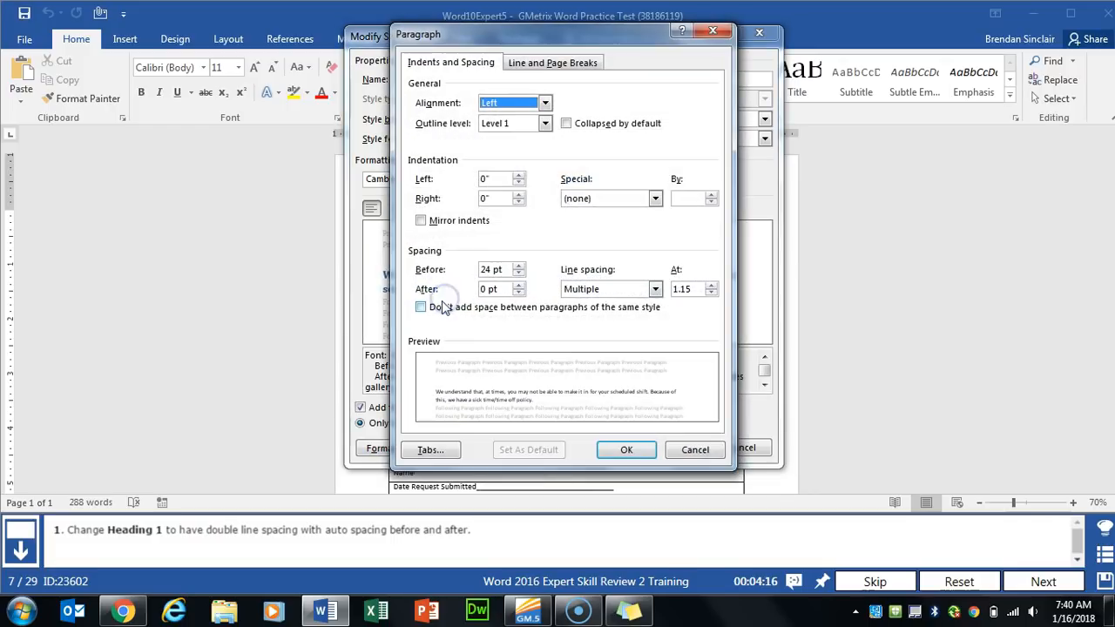
{"action": "left_click", "coordinate": [621, 289]}
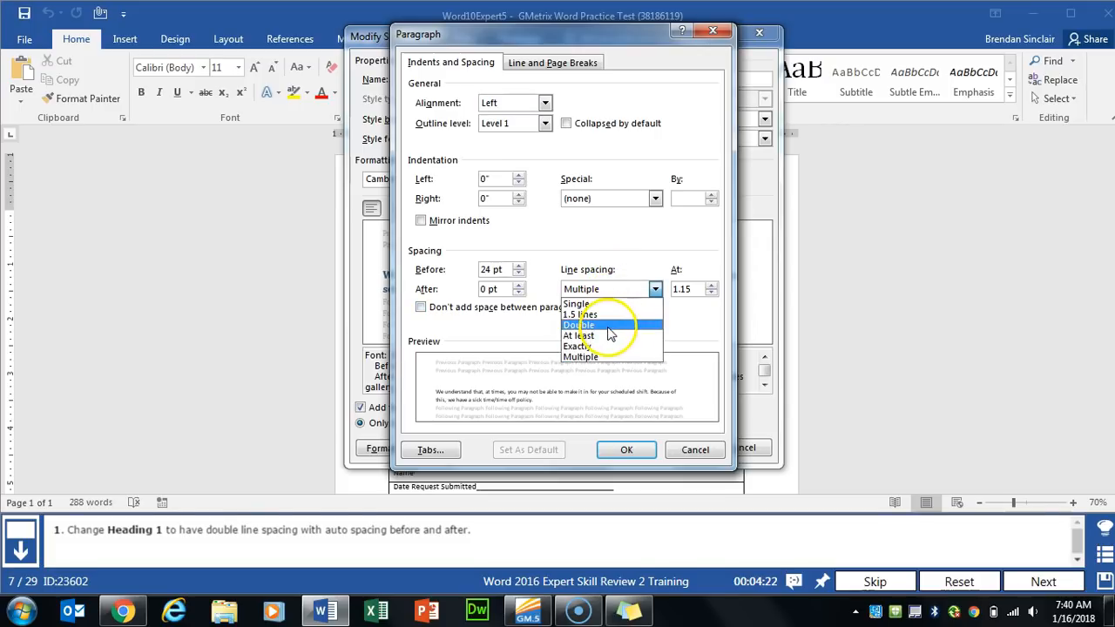
{"action": "left_click", "coordinate": [605, 325]}
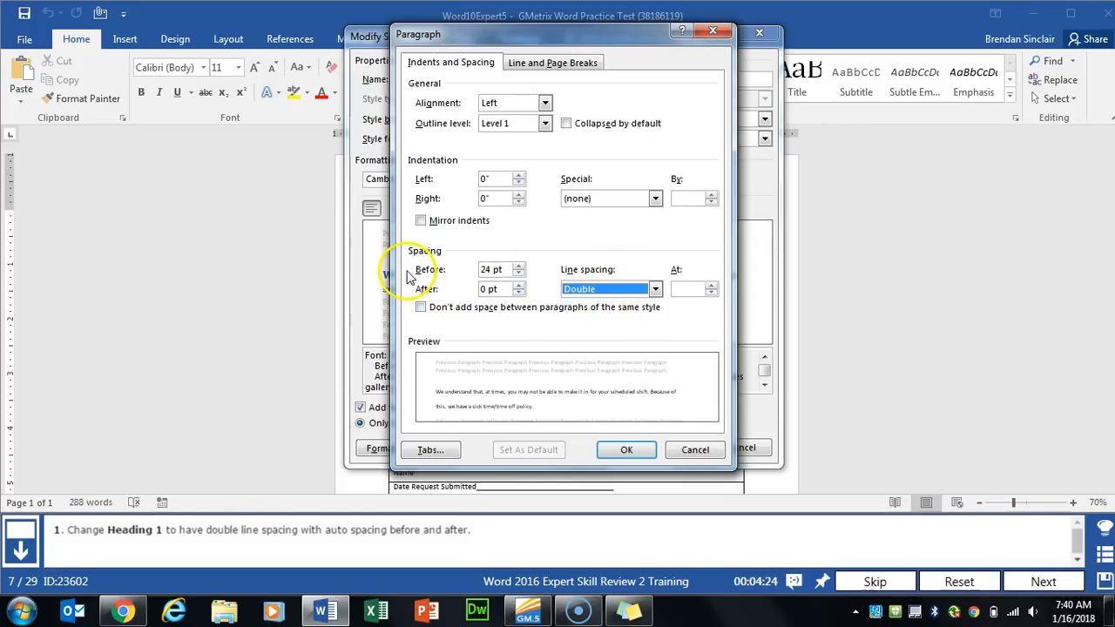
- Set Heading 1 spacing before and after to Auto and save the style
{"action": "left_click", "coordinate": [518, 273]}
{"action": "left_click", "coordinate": [518, 273]}
{"action": "left_click", "coordinate": [518, 274]}
{"action": "left_click", "coordinate": [518, 273]}
{"action": "left_click", "coordinate": [518, 274]}
{"action": "left_click", "coordinate": [517, 293]}
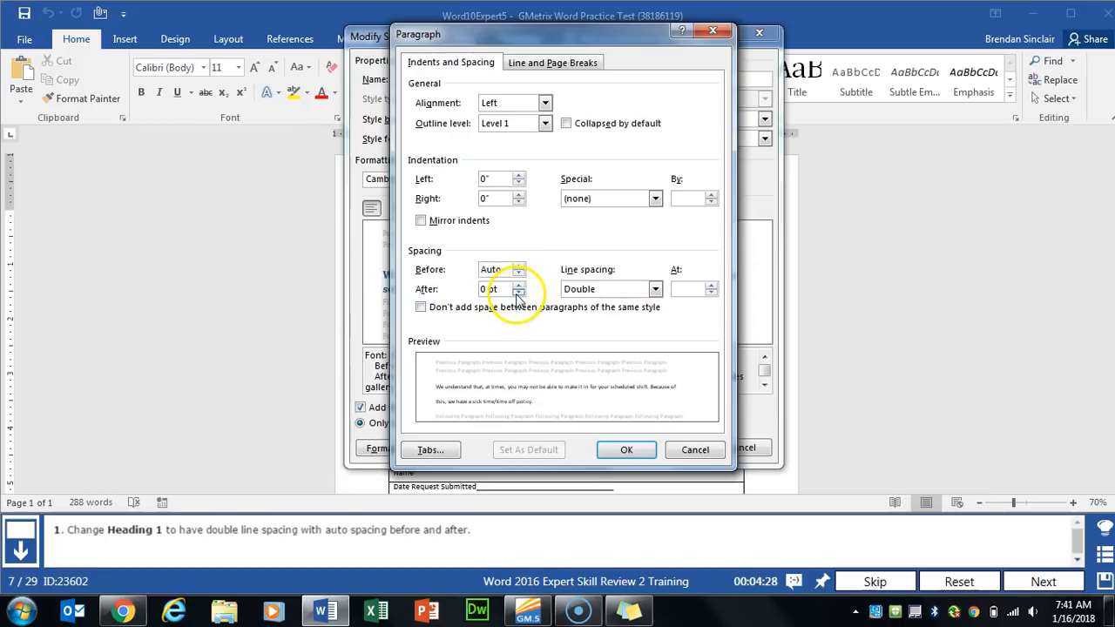
{"action": "left_click", "coordinate": [518, 294]}
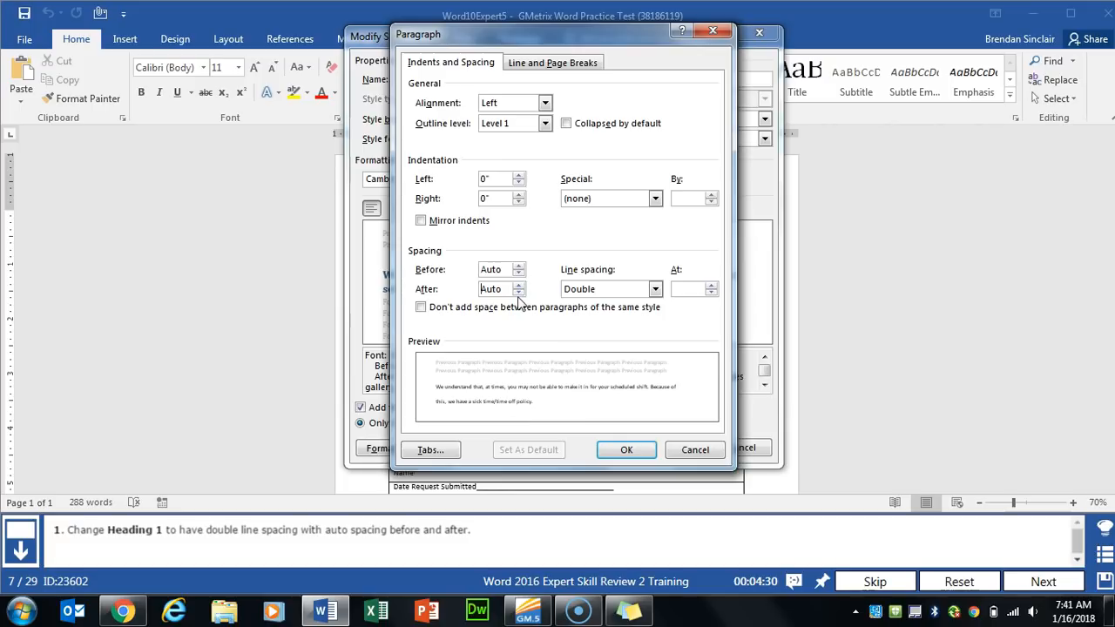
{"action": "left_click", "coordinate": [625, 449]}
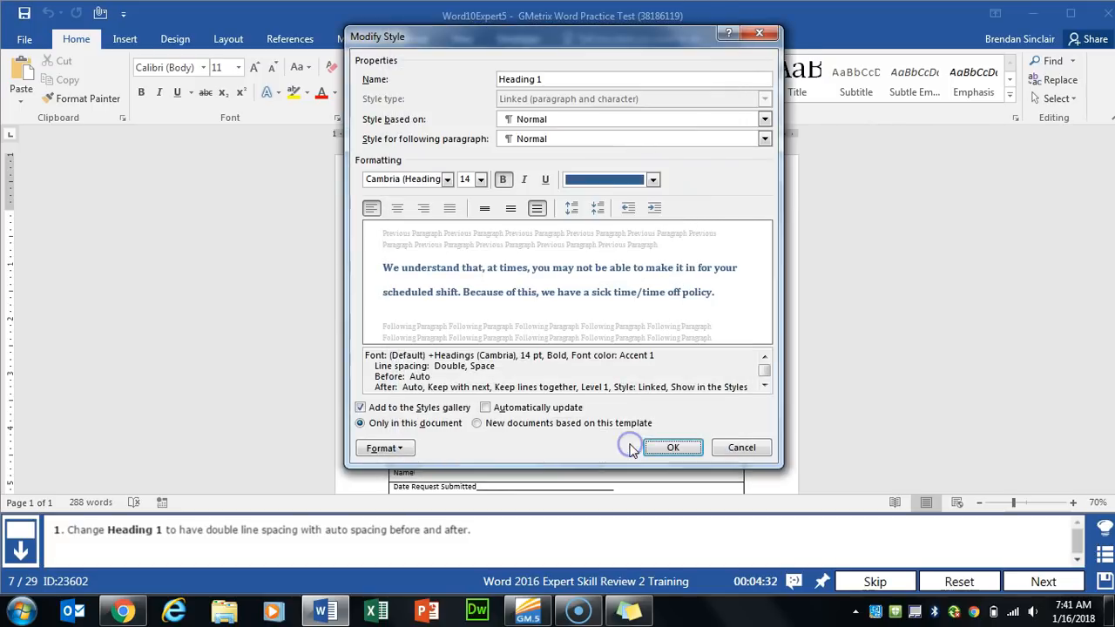
{"action": "left_click", "coordinate": [692, 449]}
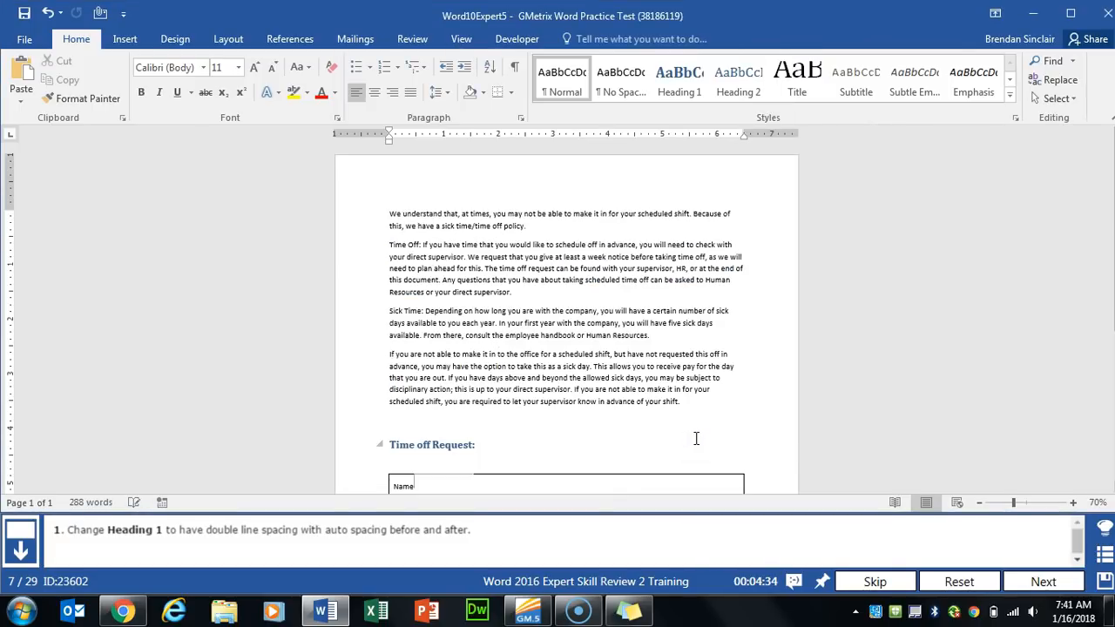
- Open task 8, add a Dropped drop cap 0.1" from the text, and advance to task 9
{"action": "left_click", "coordinate": [1033, 579]}
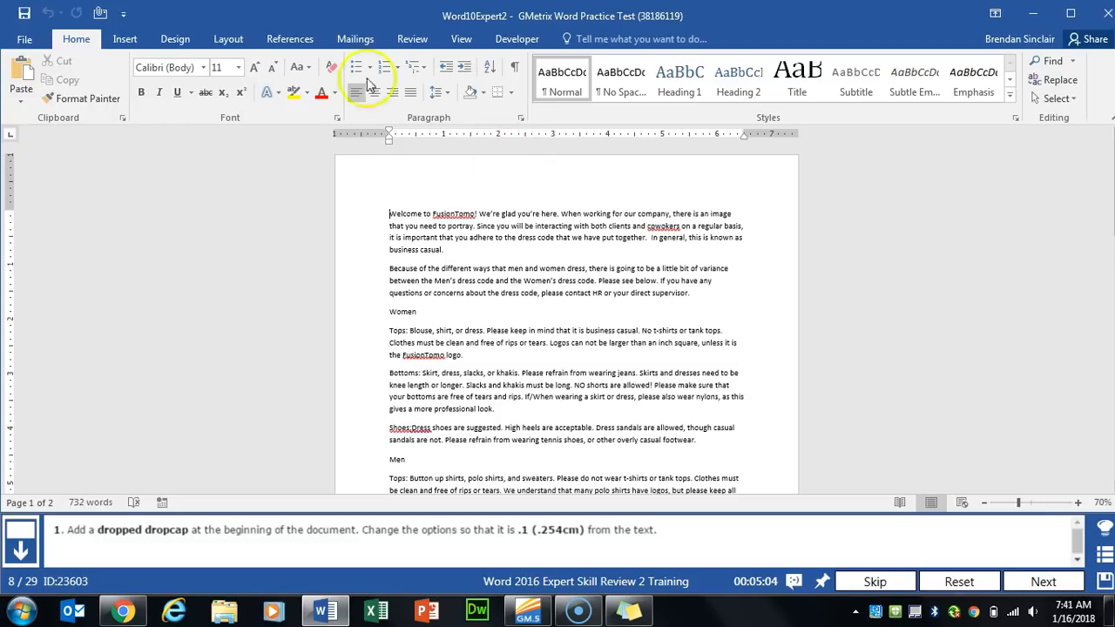
{"action": "left_click", "coordinate": [125, 39]}
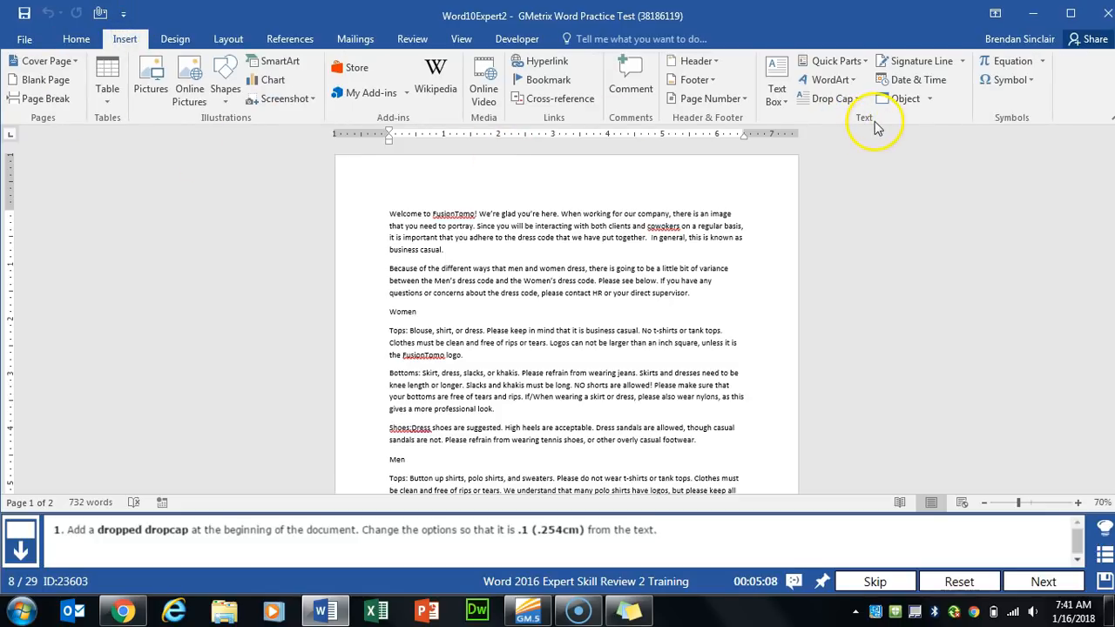
{"action": "left_click", "coordinate": [857, 100]}
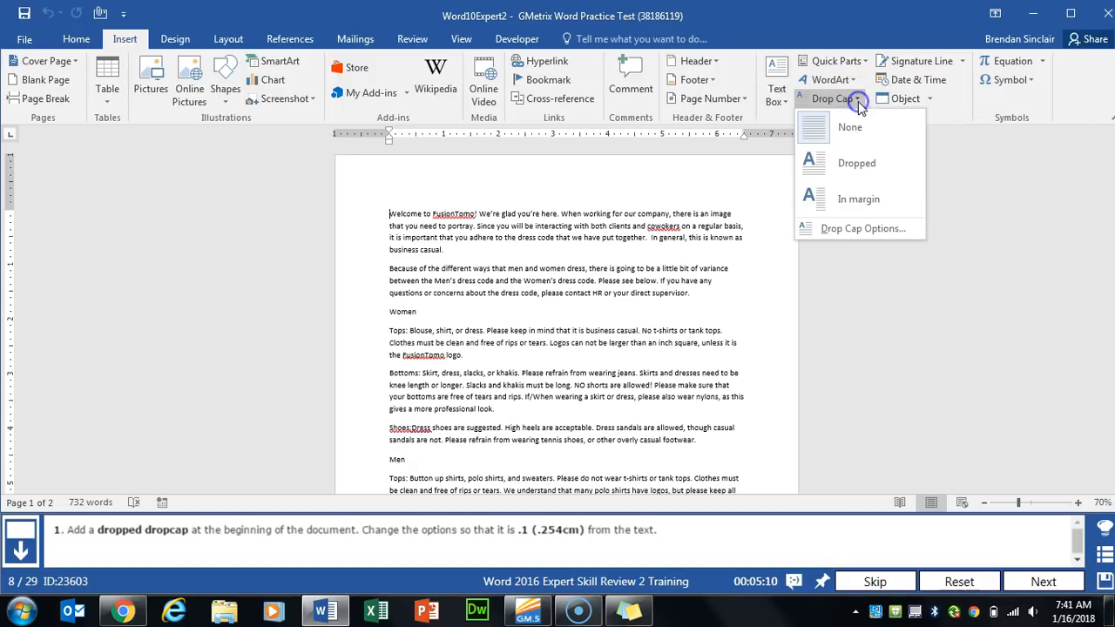
{"action": "left_click", "coordinate": [853, 229]}
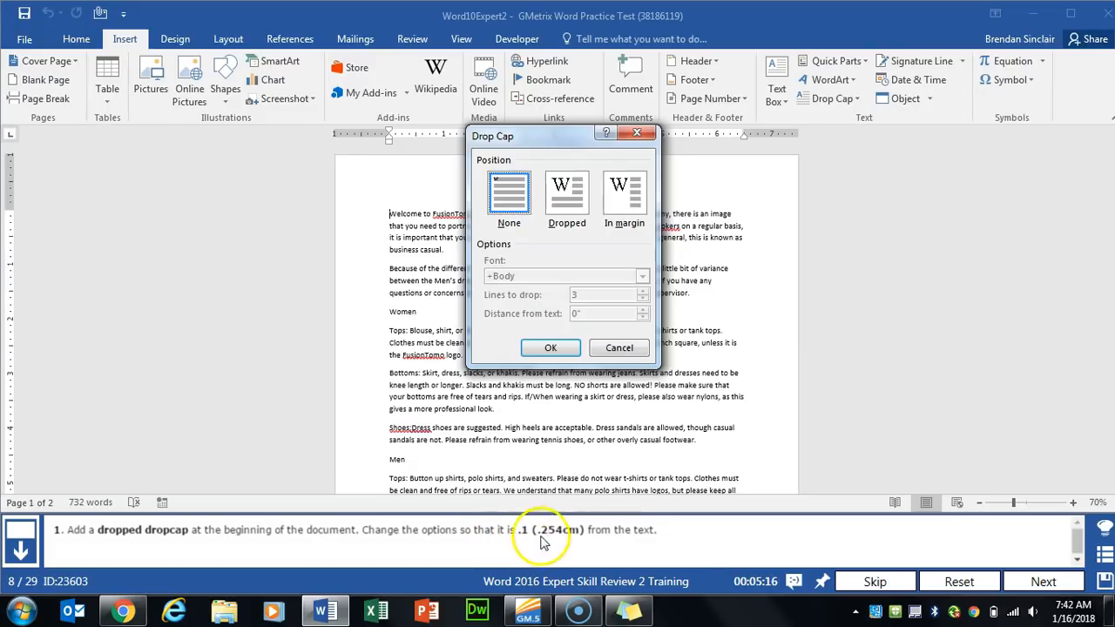
{"action": "left_click", "coordinate": [578, 197]}
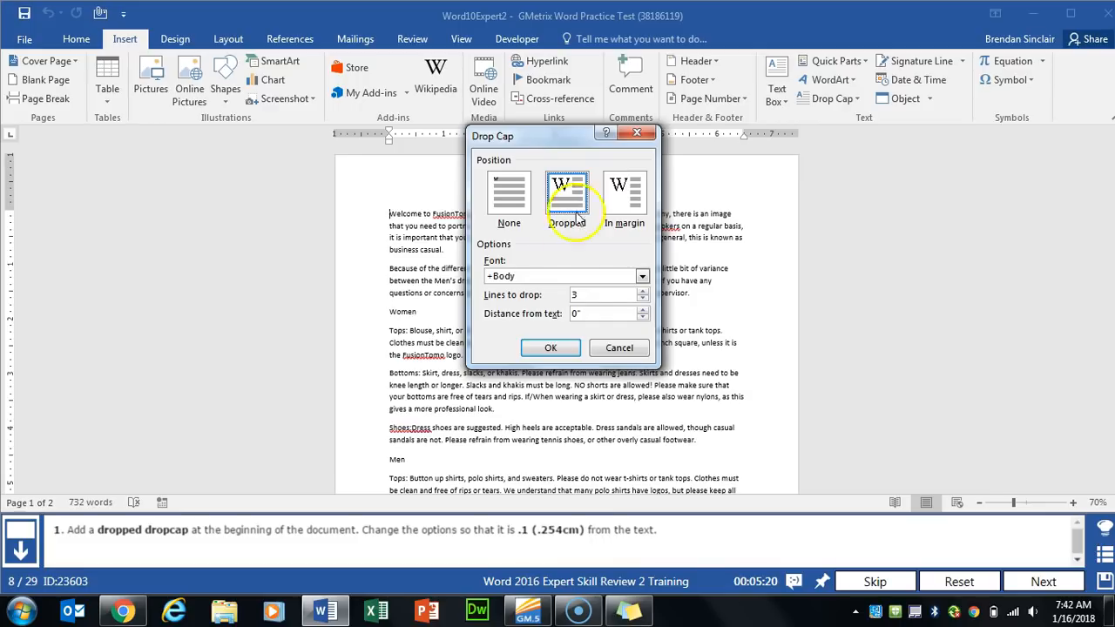
{"action": "left_click", "coordinate": [641, 311]}
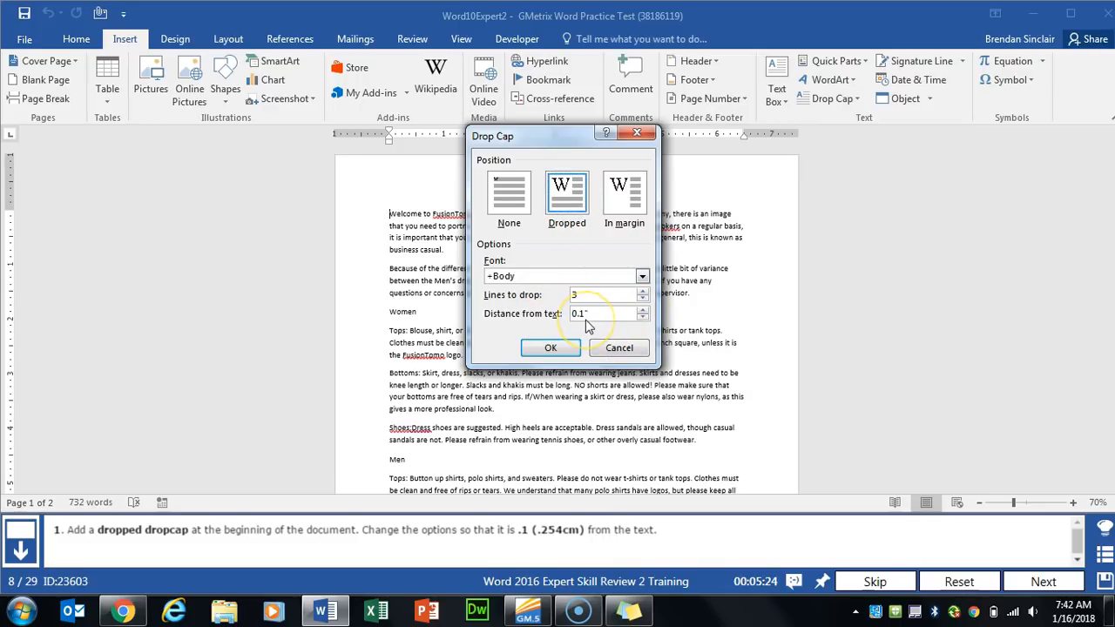
{"action": "left_click", "coordinate": [551, 347]}
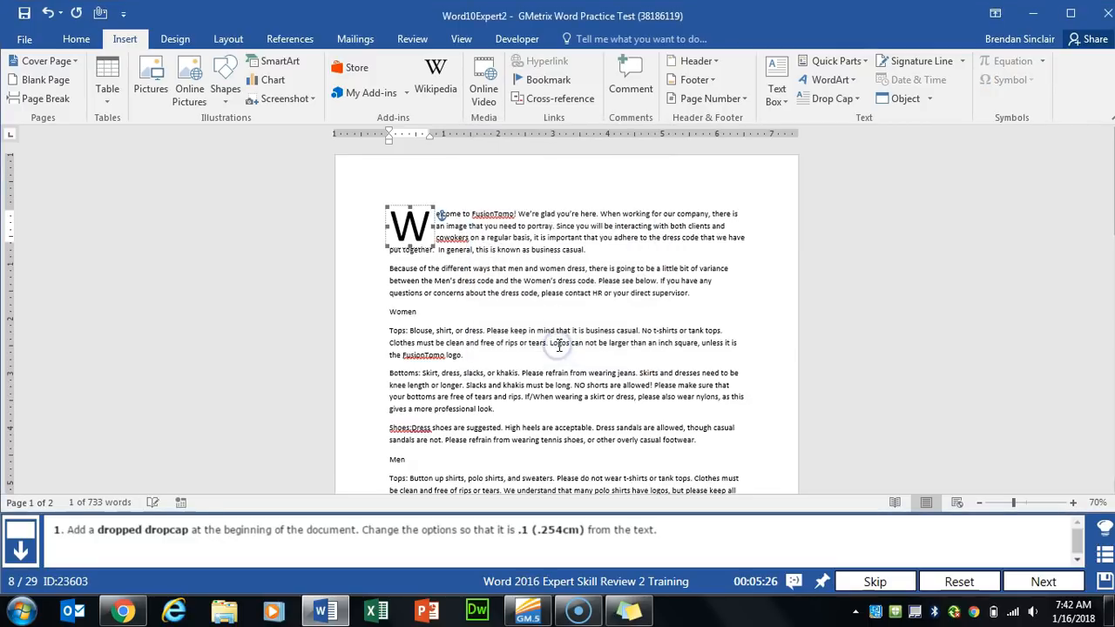
{"action": "left_click", "coordinate": [1015, 582]}
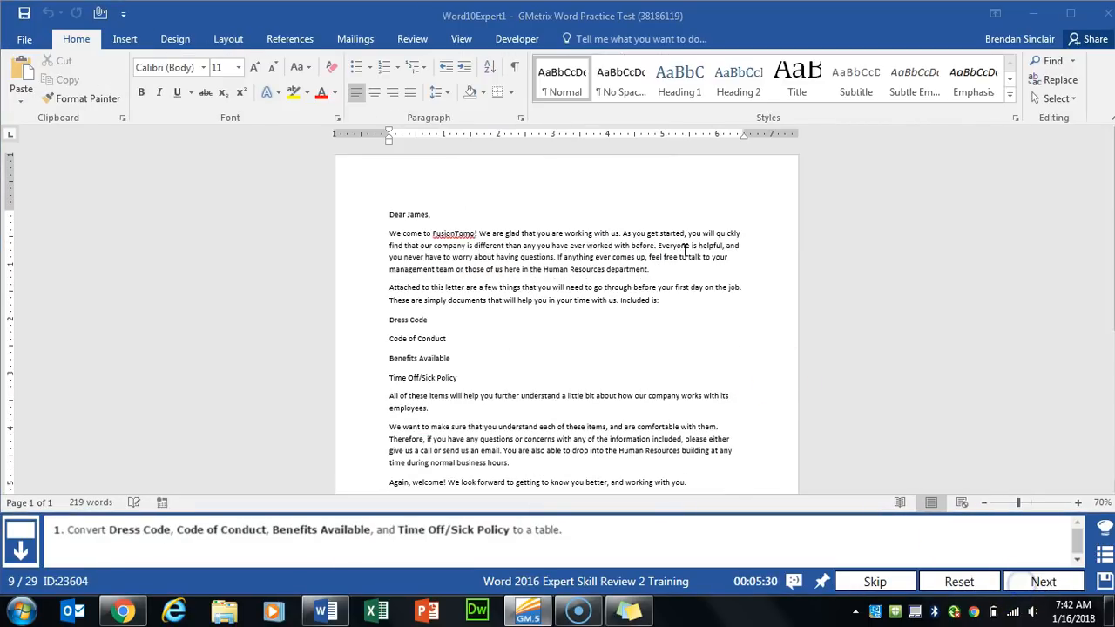
- Convert the Dress Code through Time Off/Sick Policy lines into a one-column table, then go to task 10
{"action": "left_click_drag", "start_coordinate": [385, 320], "coordinate": [472, 377]}
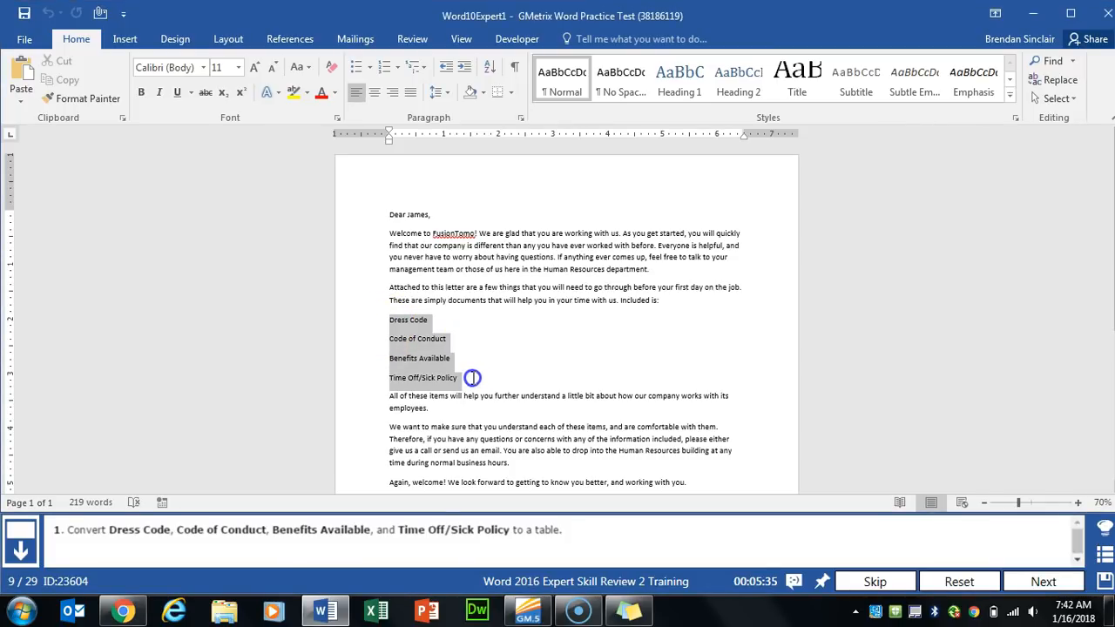
{"action": "mouse_move", "coordinate": [468, 377]}
{"action": "left_mouse_down"}
{"action": "mouse_move", "coordinate": [455, 396]}
{"action": "mouse_move", "coordinate": [468, 375]}
{"action": "mouse_move", "coordinate": [458, 395]}
{"action": "mouse_move", "coordinate": [468, 398]}
{"action": "mouse_move", "coordinate": [471, 384]}
{"action": "left_mouse_up"}
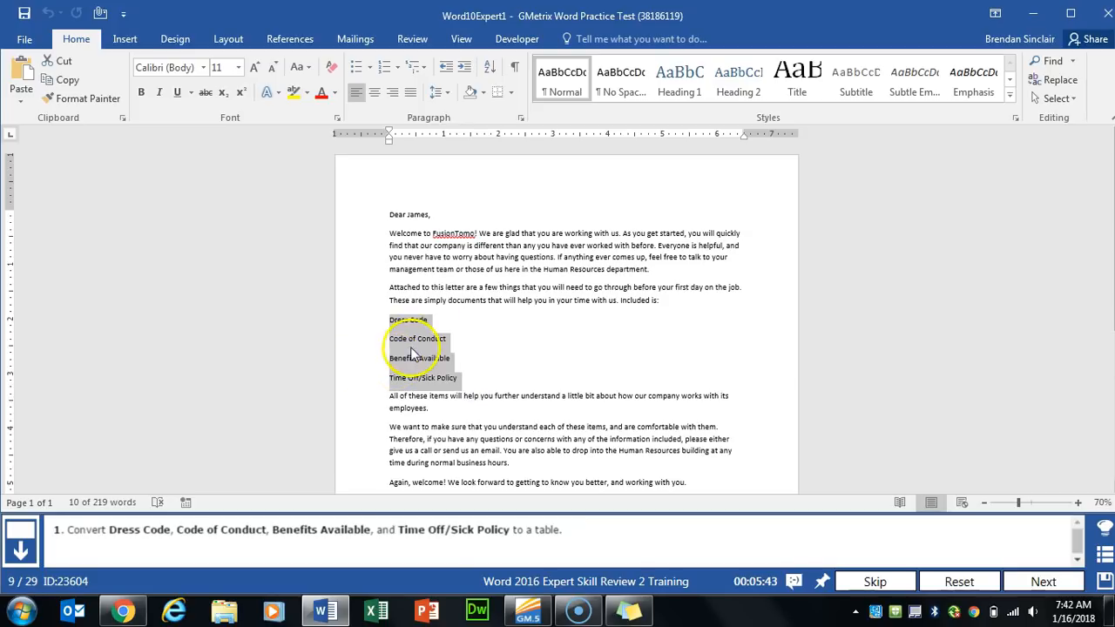
{"action": "left_click", "coordinate": [125, 39]}
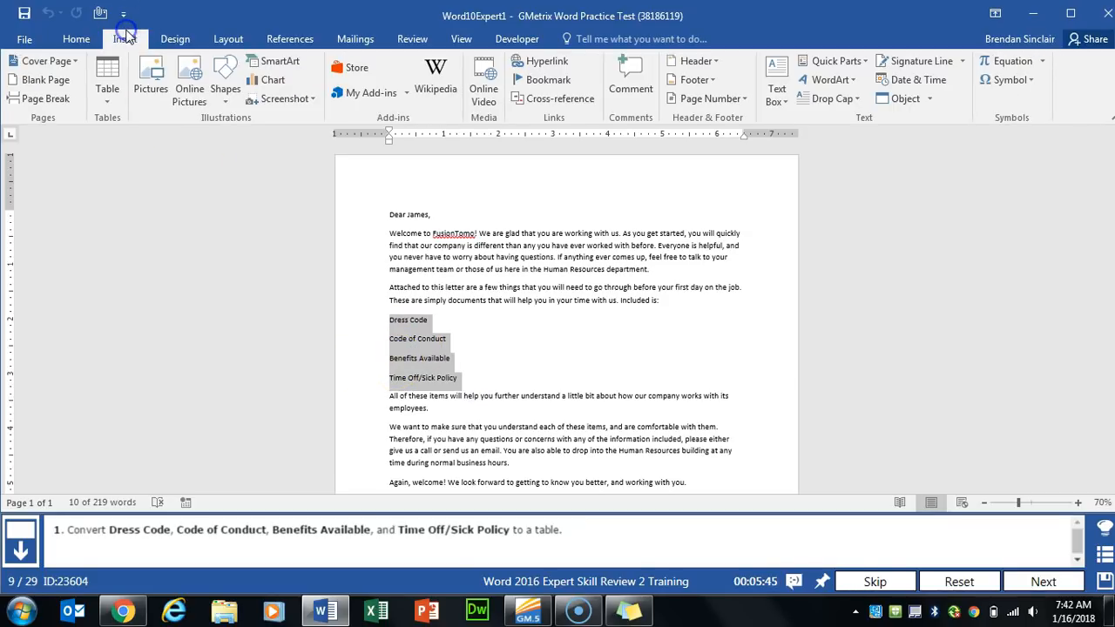
{"action": "left_click", "coordinate": [114, 103]}
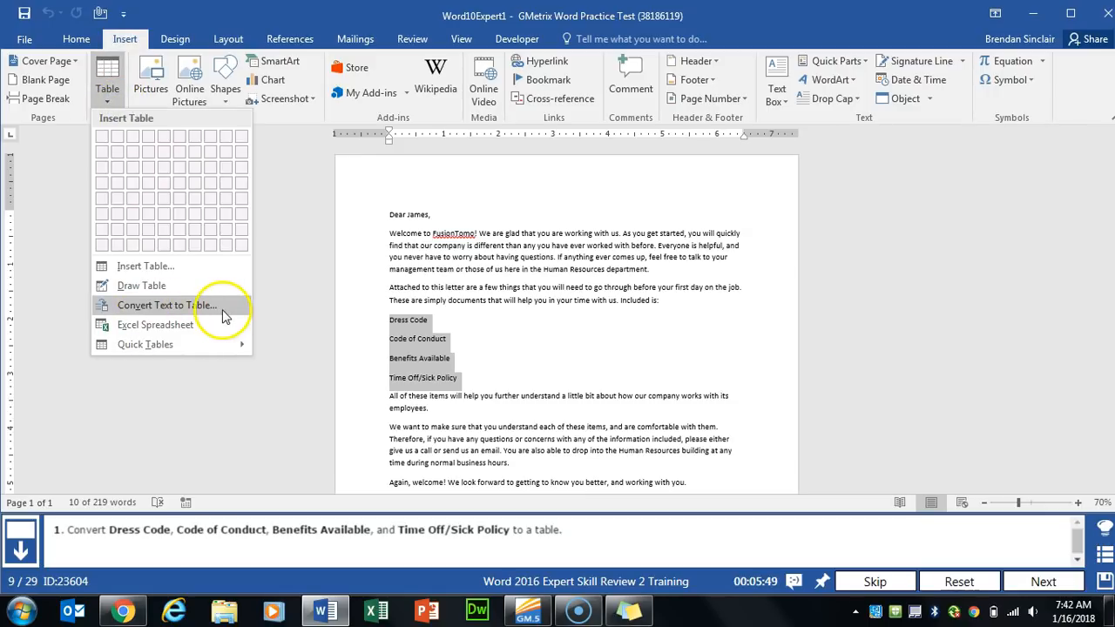
{"action": "left_click", "coordinate": [165, 305]}
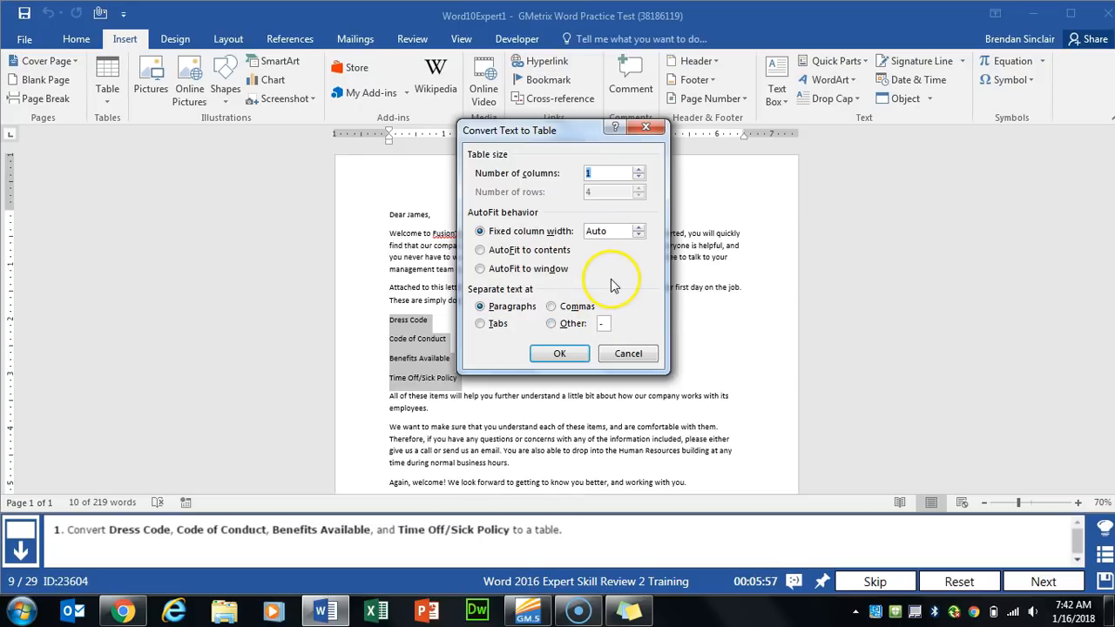
{"action": "left_click", "coordinate": [559, 353]}
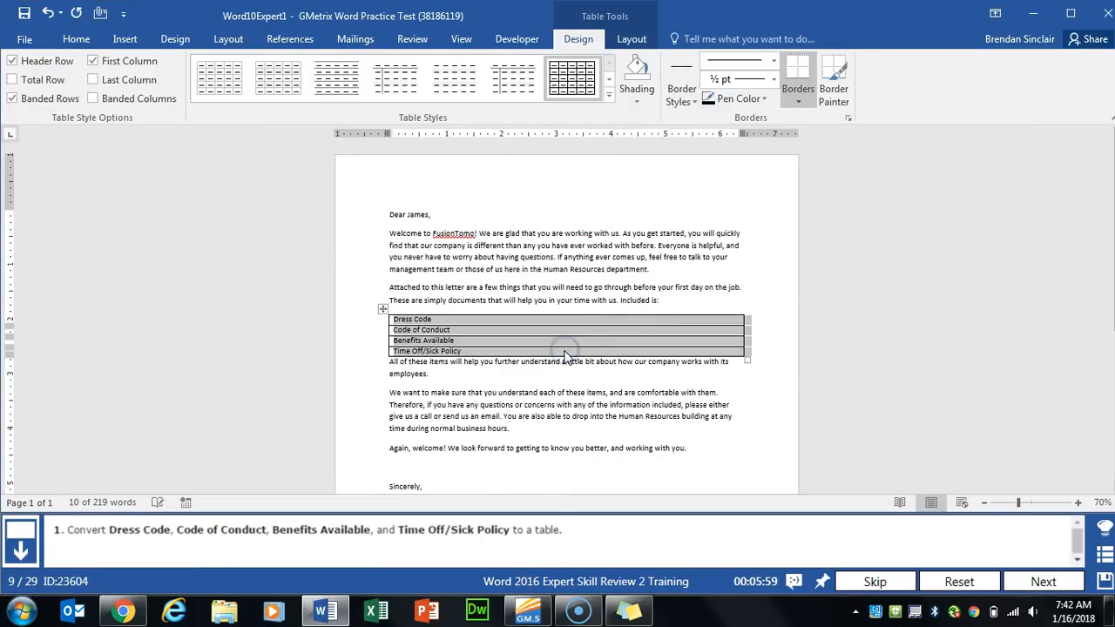
{"action": "left_click", "coordinate": [1043, 582]}
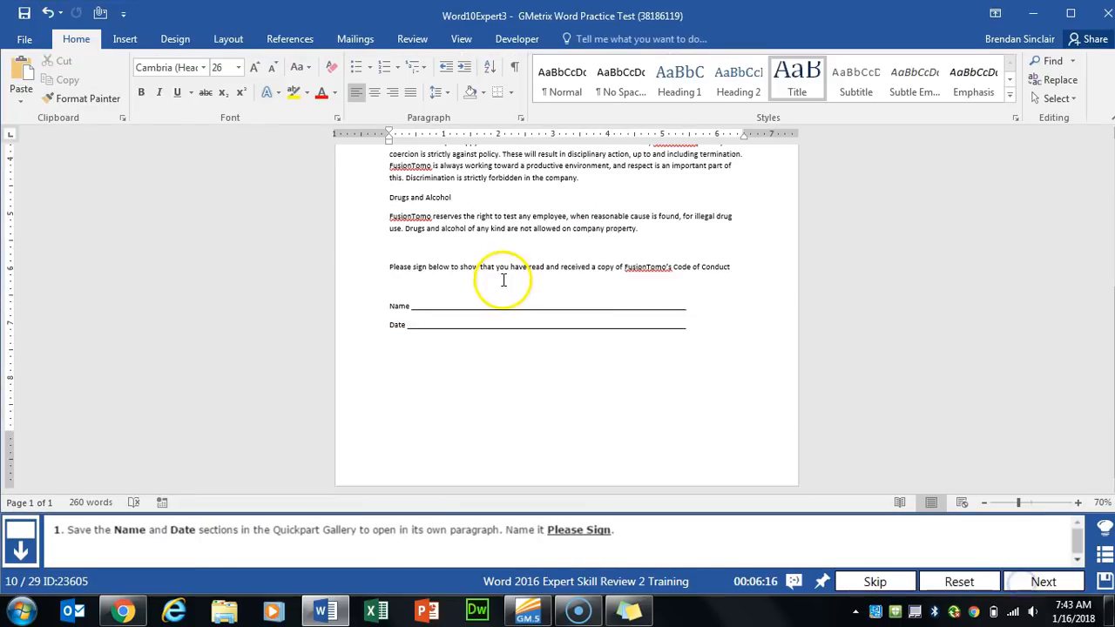
- Save the Name and Date lines as Quick Part 'Please Sign' in its own paragraph, then go to task 11
{"action": "left_click_drag", "start_coordinate": [473, 311], "coordinate": [620, 327]}
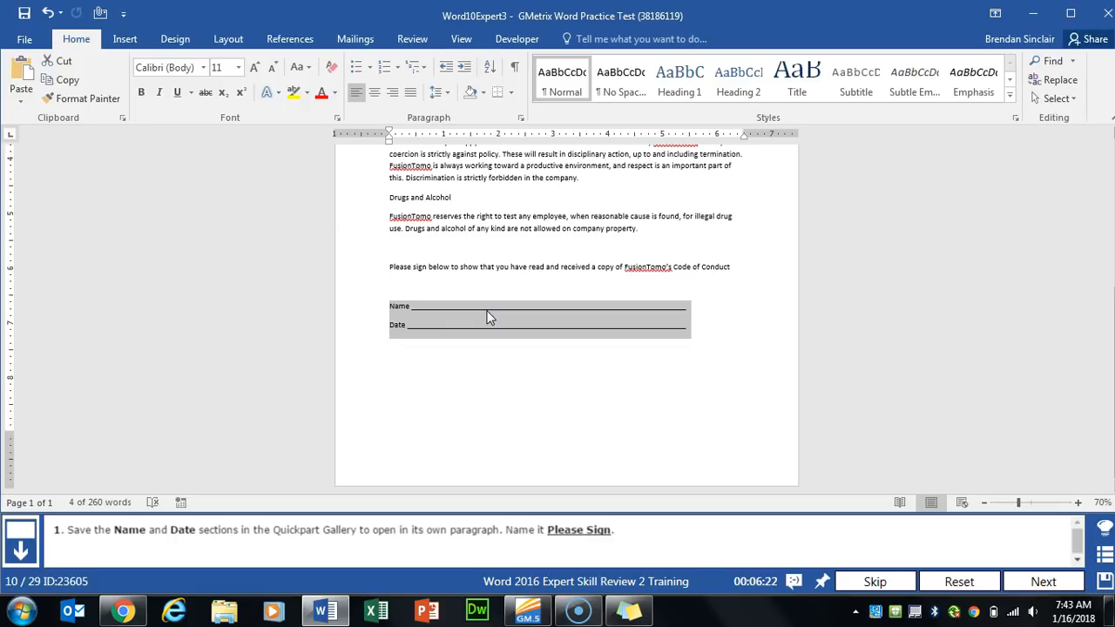
{"action": "left_click", "coordinate": [136, 45]}
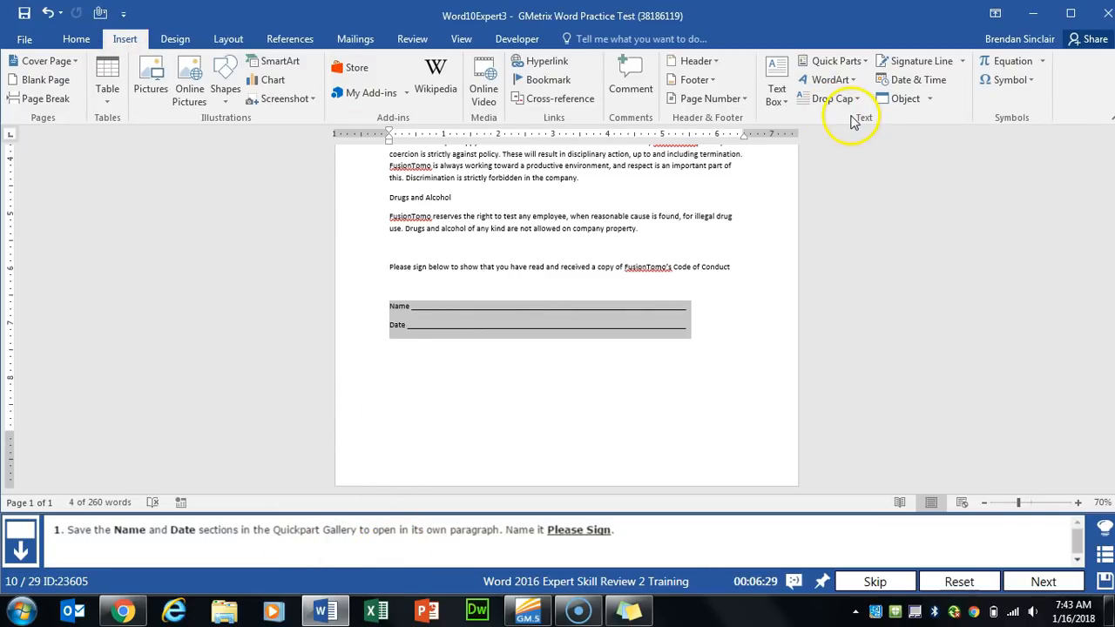
{"action": "left_click", "coordinate": [865, 63]}
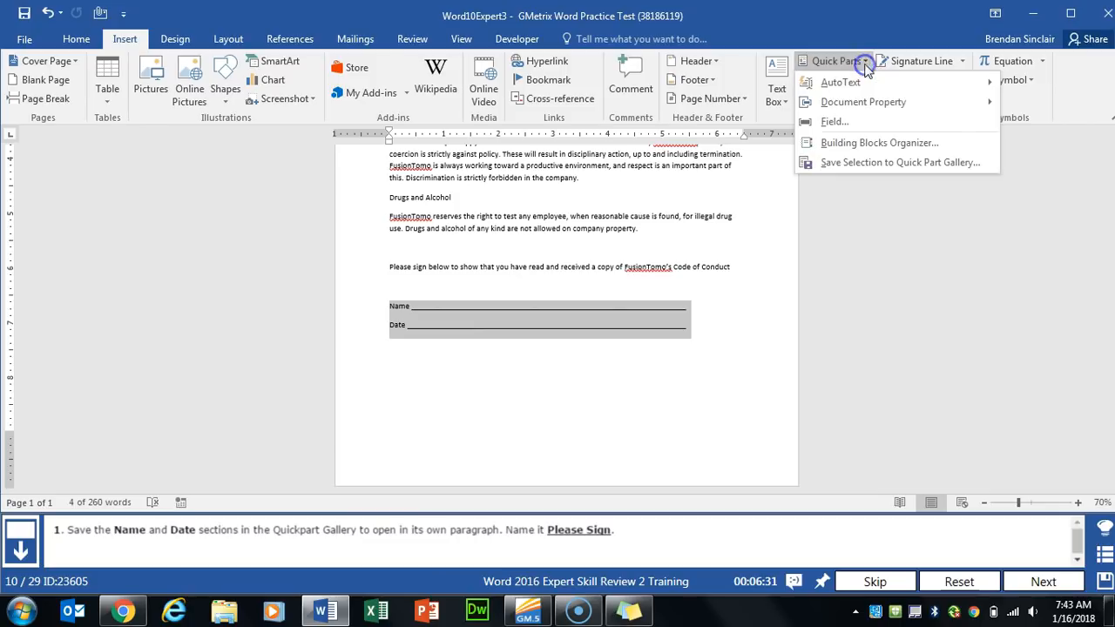
{"action": "left_click", "coordinate": [946, 169]}
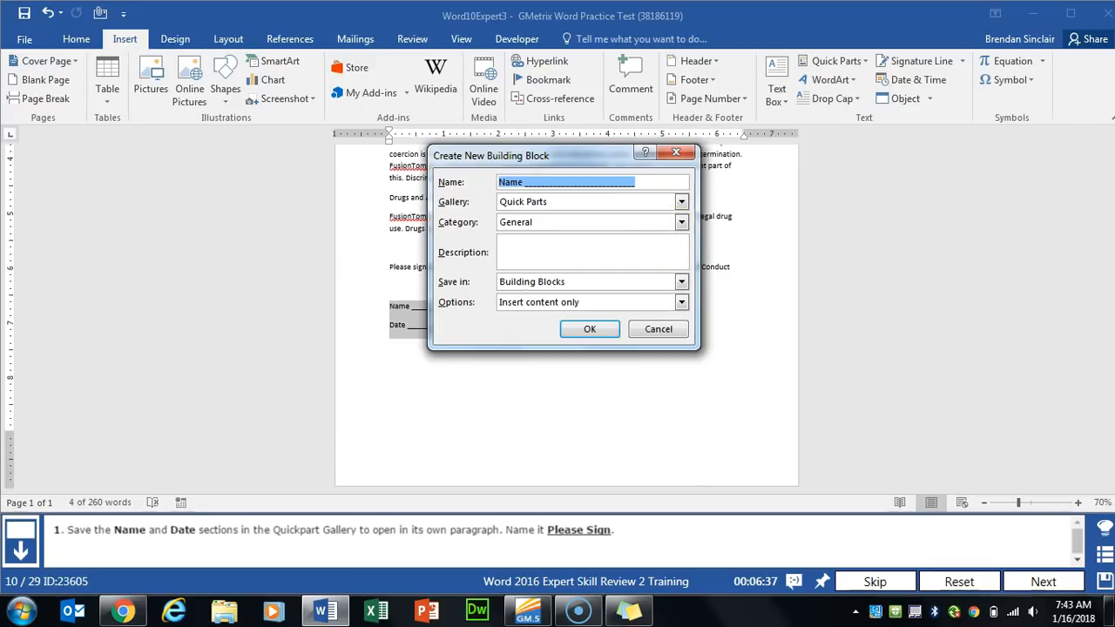
{"action": "type", "text": "Please Sign"}
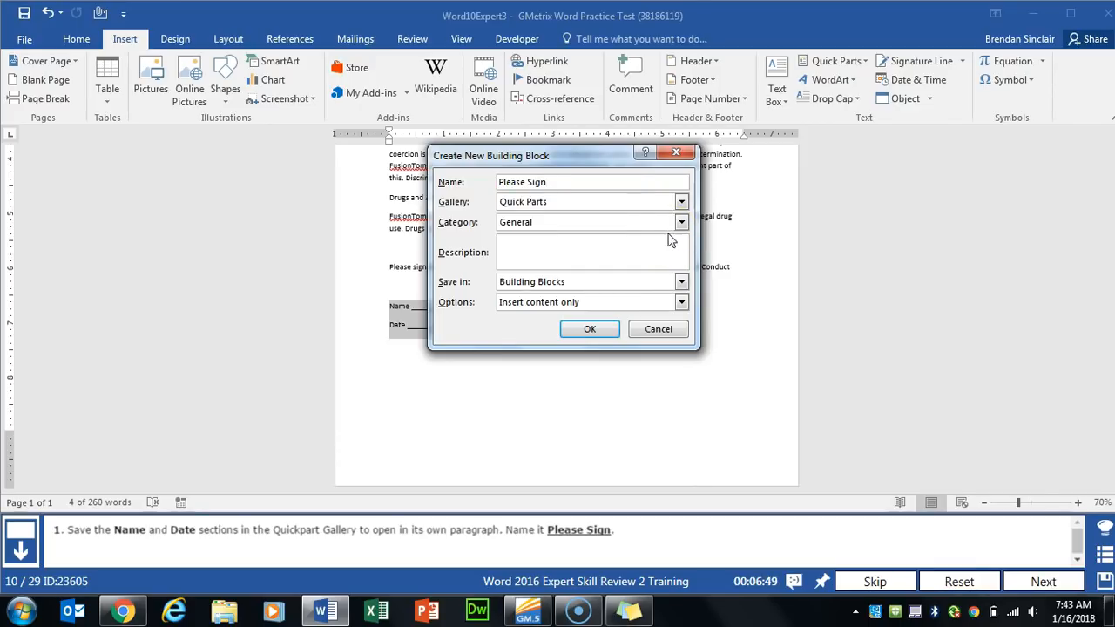
{"action": "left_click", "coordinate": [536, 303]}
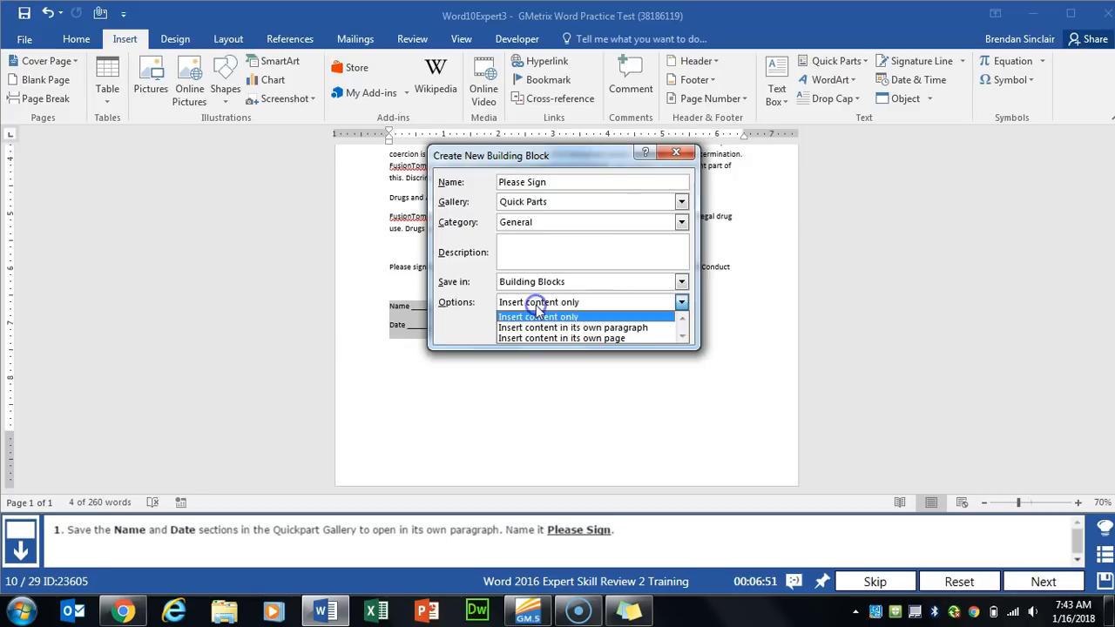
{"action": "left_click", "coordinate": [651, 329]}
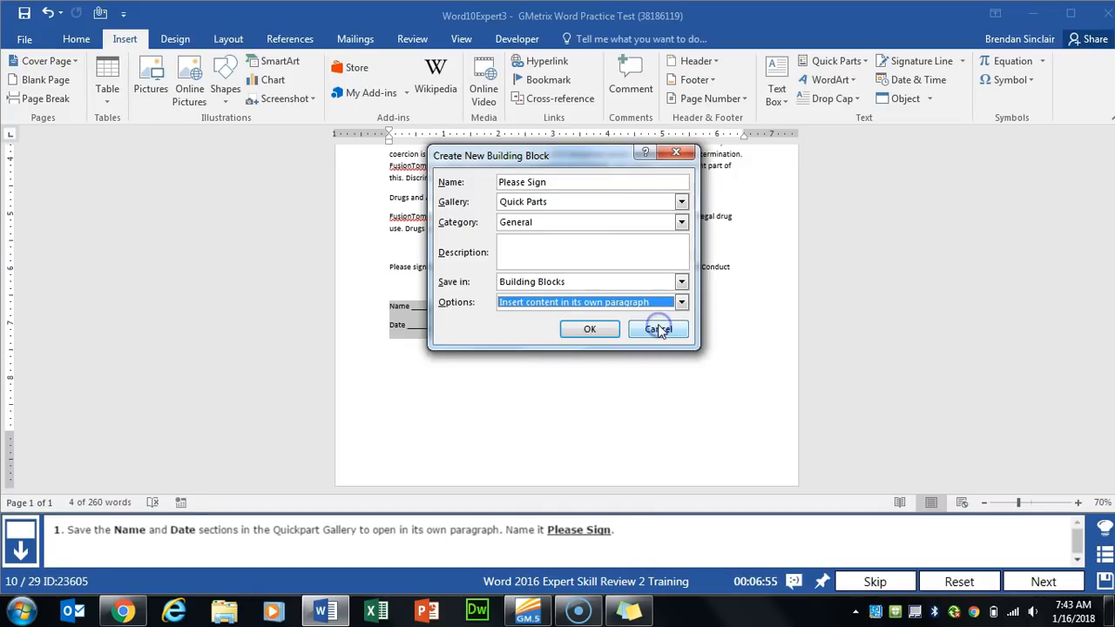
{"action": "left_click", "coordinate": [590, 329]}
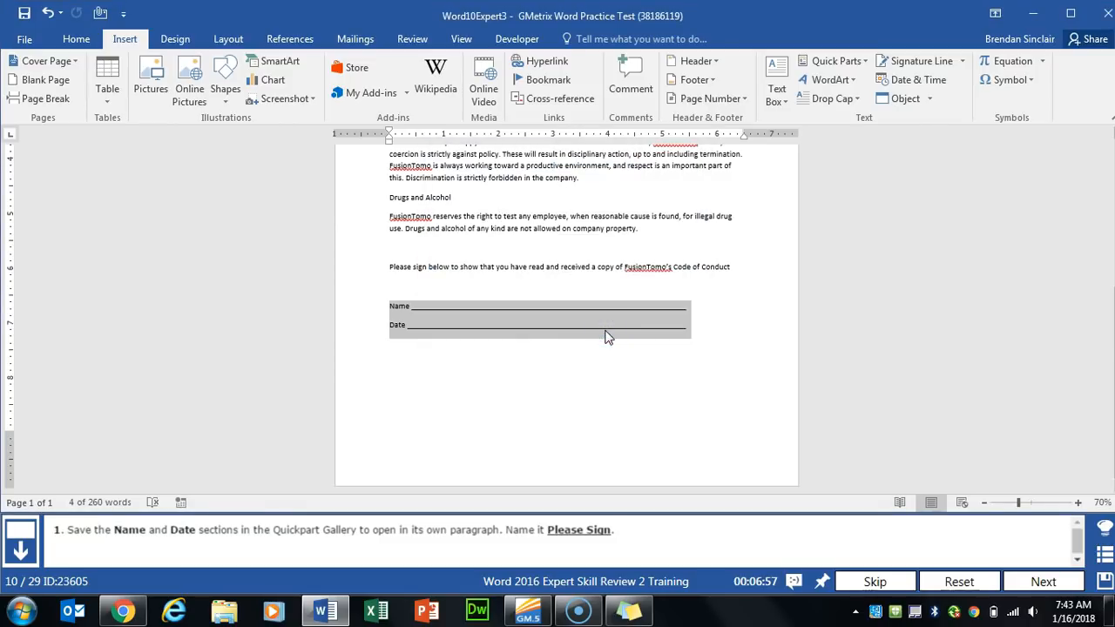
{"action": "left_click", "coordinate": [1042, 581]}
{"action": "left_click", "coordinate": [454, 391]}
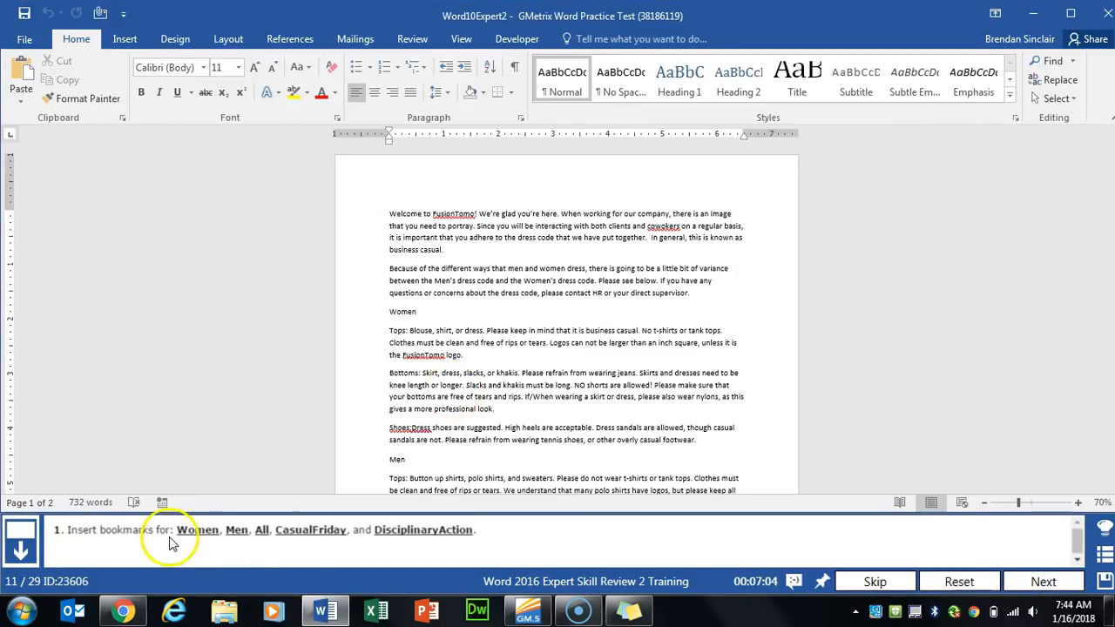
- Add a bookmark named Women at the Women heading
{"action": "left_click", "coordinate": [400, 311]}
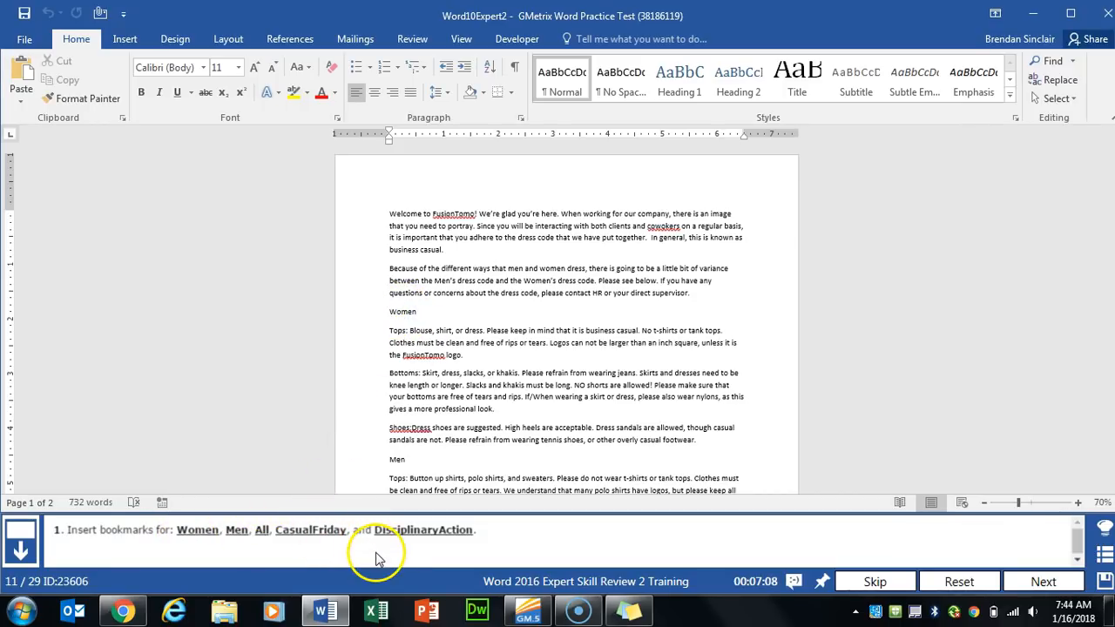
{"action": "left_click", "coordinate": [388, 311]}
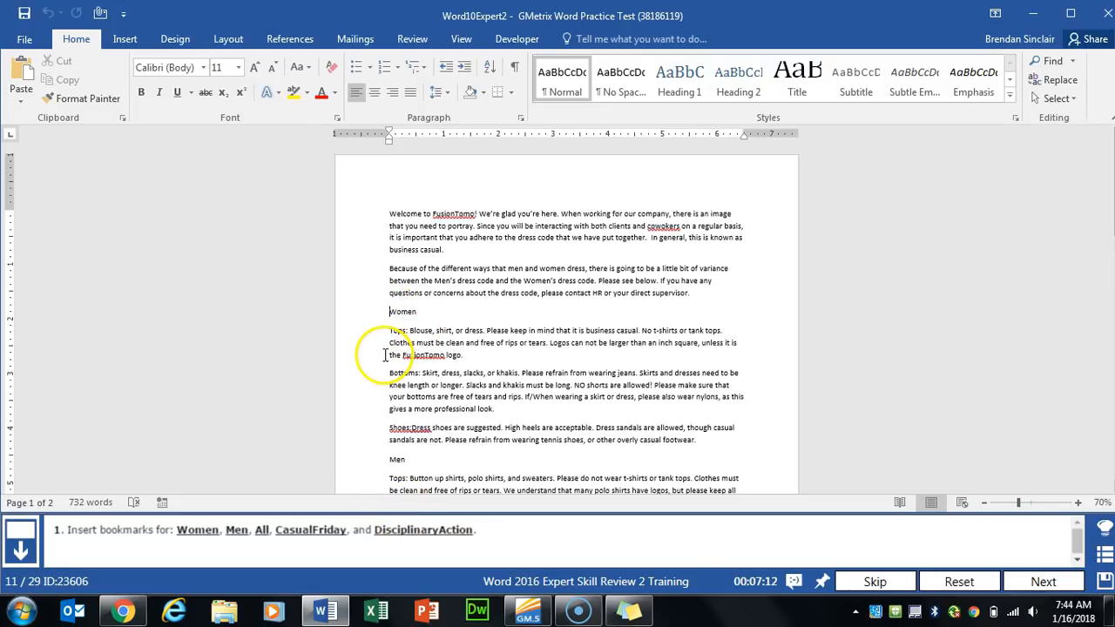
{"action": "left_click", "coordinate": [126, 40]}
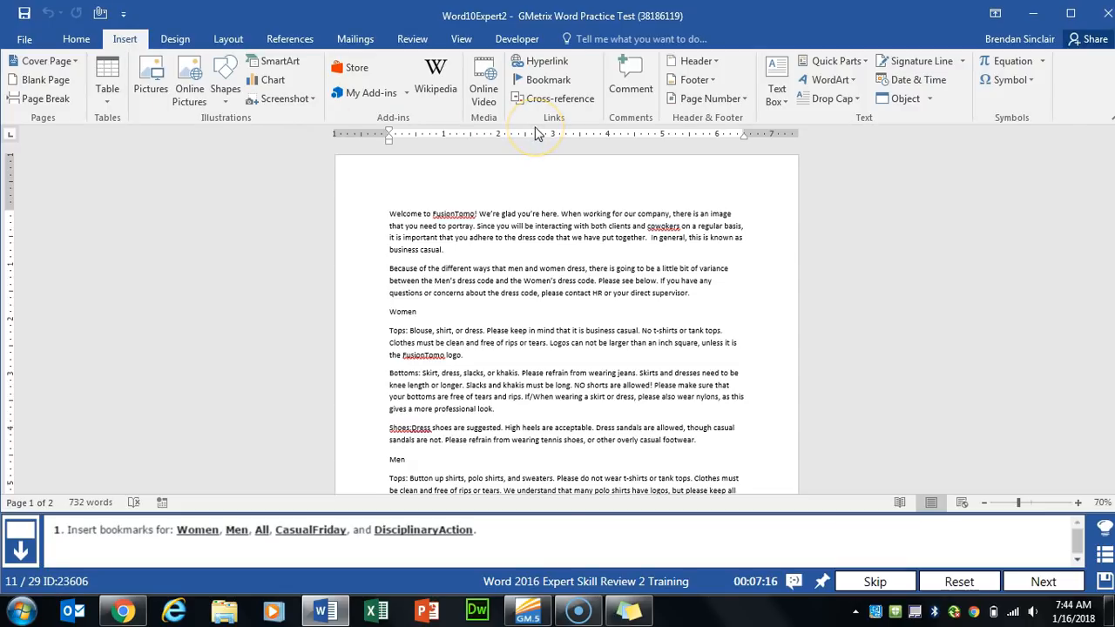
{"action": "left_click", "coordinate": [557, 87]}
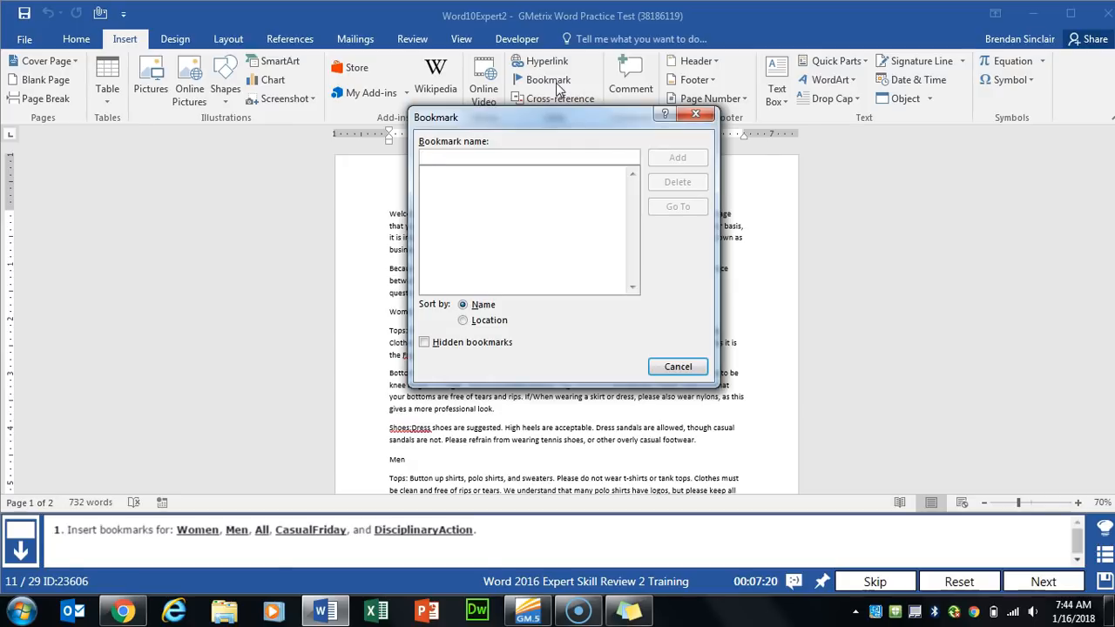
{"action": "type", "text": "wo"}
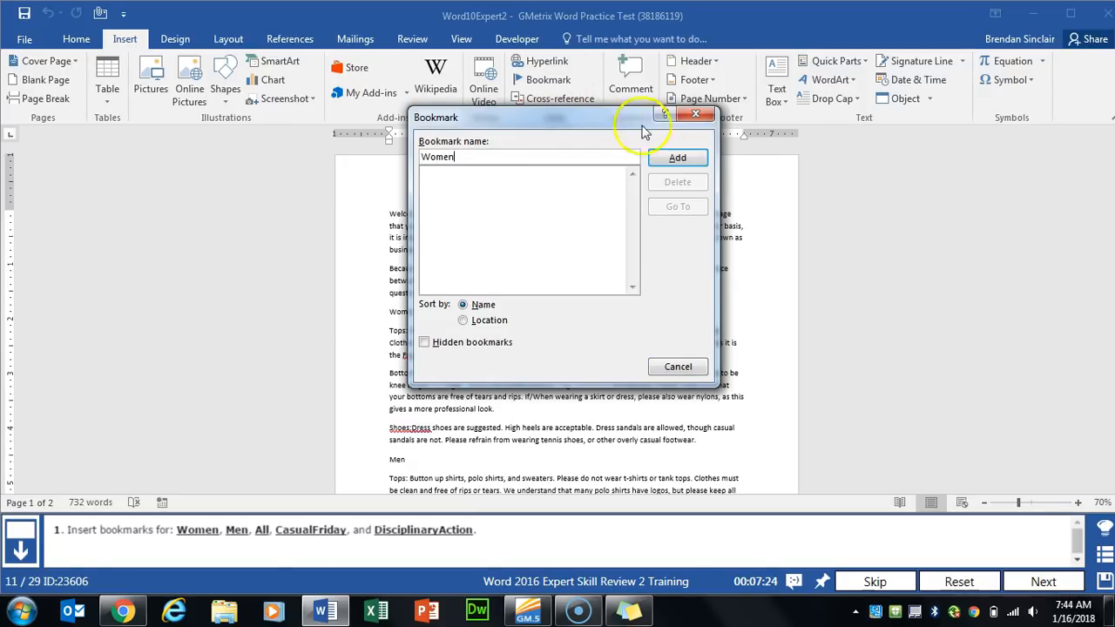
{"action": "left_click", "coordinate": [668, 157]}
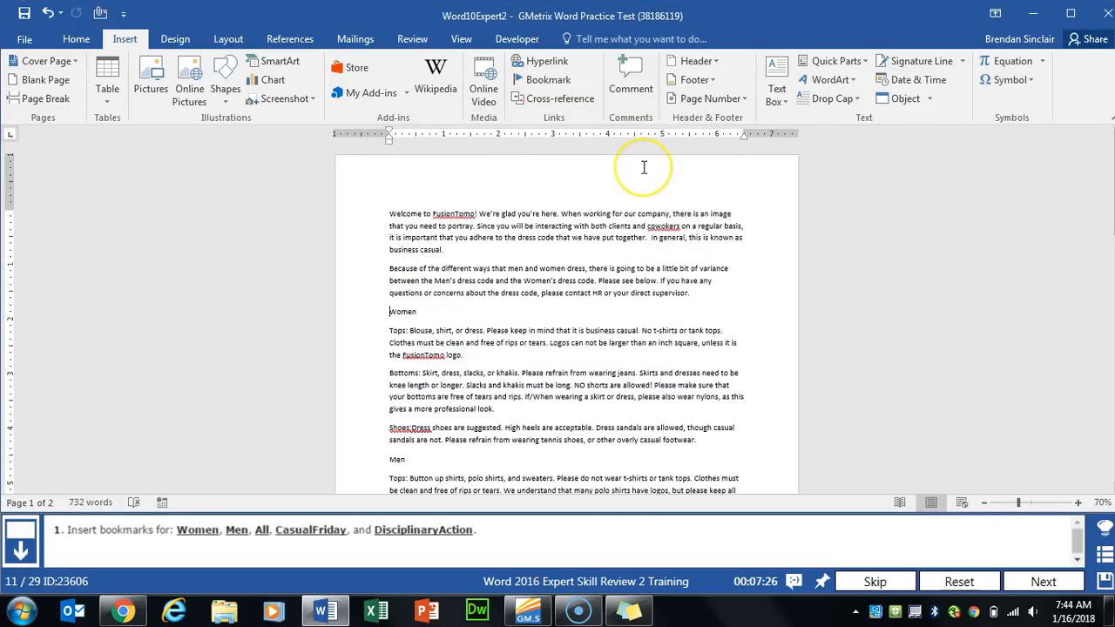
- Bookmark the Men and All headings as Men and All
{"action": "scroll", "coordinate": [523, 288], "scroll_direction": "down", "scroll_amount": 3}
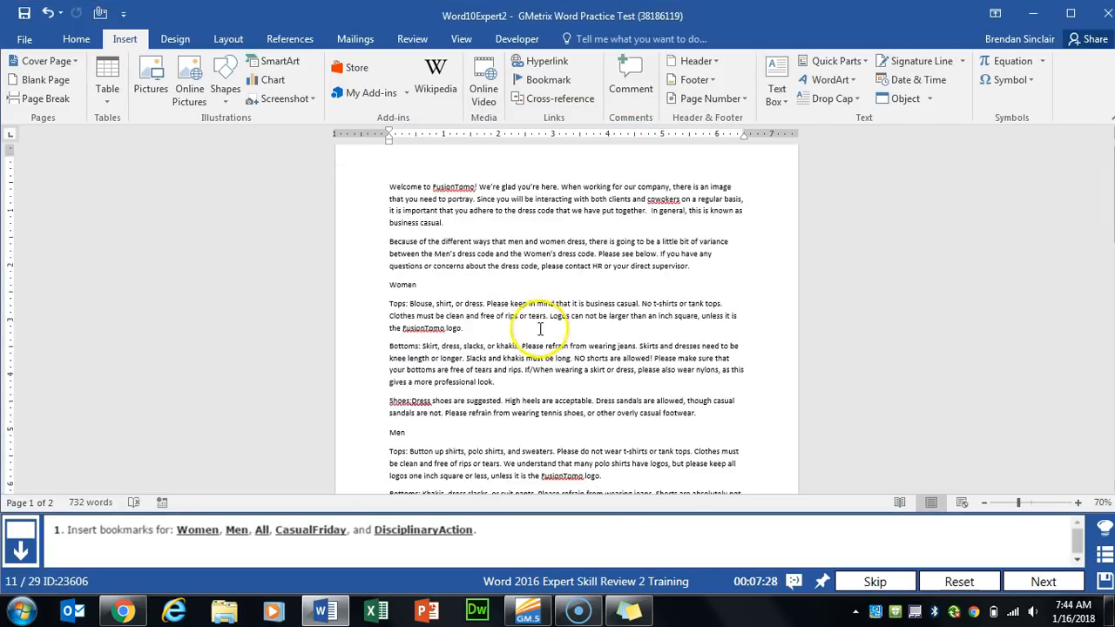
{"action": "left_click", "coordinate": [391, 353]}
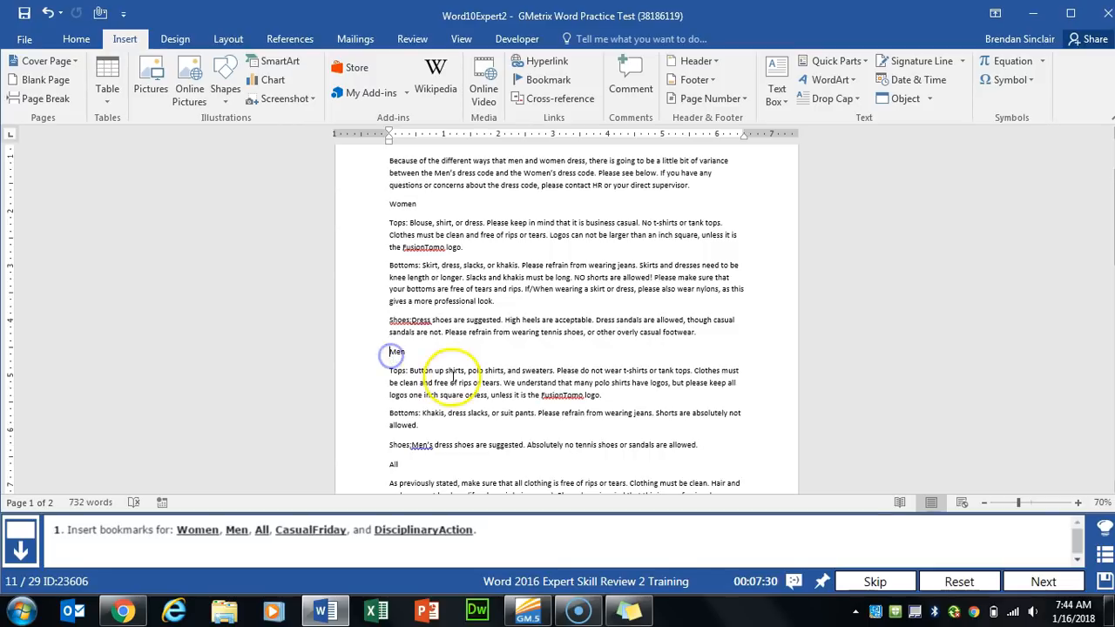
{"action": "scroll", "coordinate": [453, 366], "scroll_direction": "down", "scroll_amount": 3}
{"action": "left_click", "coordinate": [547, 79]}
{"action": "type", "text": "Men"}
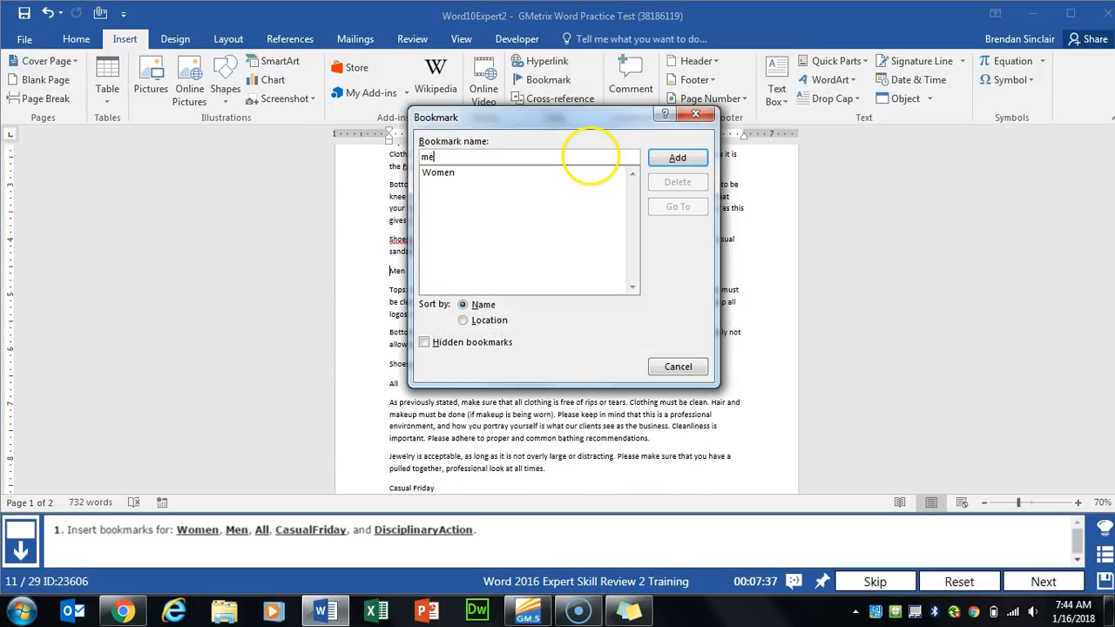
{"action": "left_click", "coordinate": [678, 157]}
{"action": "left_click", "coordinate": [390, 384]}
{"action": "left_click", "coordinate": [548, 80]}
{"action": "type", "text": "All"}
{"action": "left_click", "coordinate": [678, 158]}
- Add the CasualFriday and DisciplinaryAction bookmarks at their headings, then go to the next task
{"action": "scroll", "coordinate": [390, 381], "scroll_direction": "down", "scroll_amount": 3}
{"action": "left_click", "coordinate": [548, 79]}
{"action": "type", "text": "CasualFriday"}
{"action": "left_click", "coordinate": [662, 157]}
{"action": "scroll", "coordinate": [348, 331], "scroll_direction": "down", "scroll_amount": 9}
{"action": "left_click", "coordinate": [389, 321]}
{"action": "left_click", "coordinate": [548, 79]}
{"action": "type", "text": "DisciplinaryAction"}
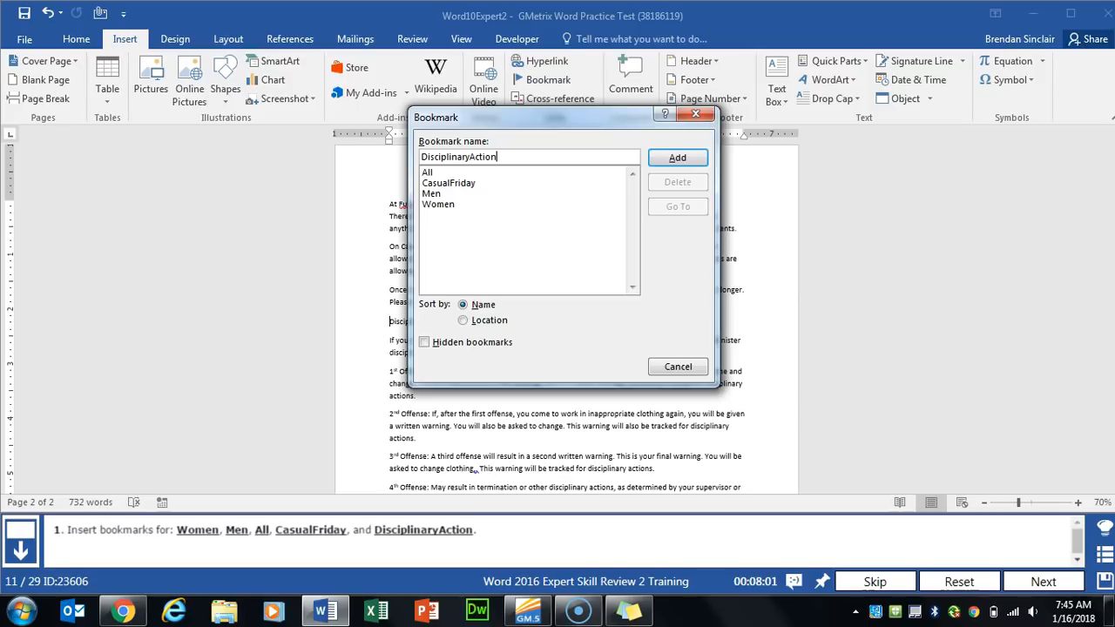
{"action": "left_click", "coordinate": [678, 158]}
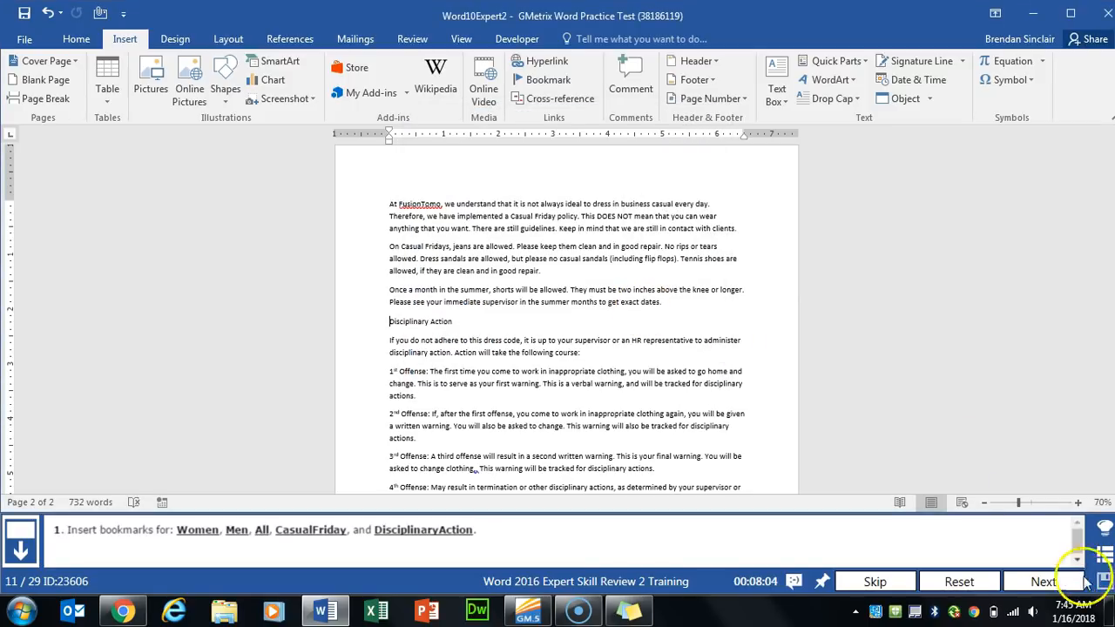
{"action": "left_click", "coordinate": [1043, 581]}
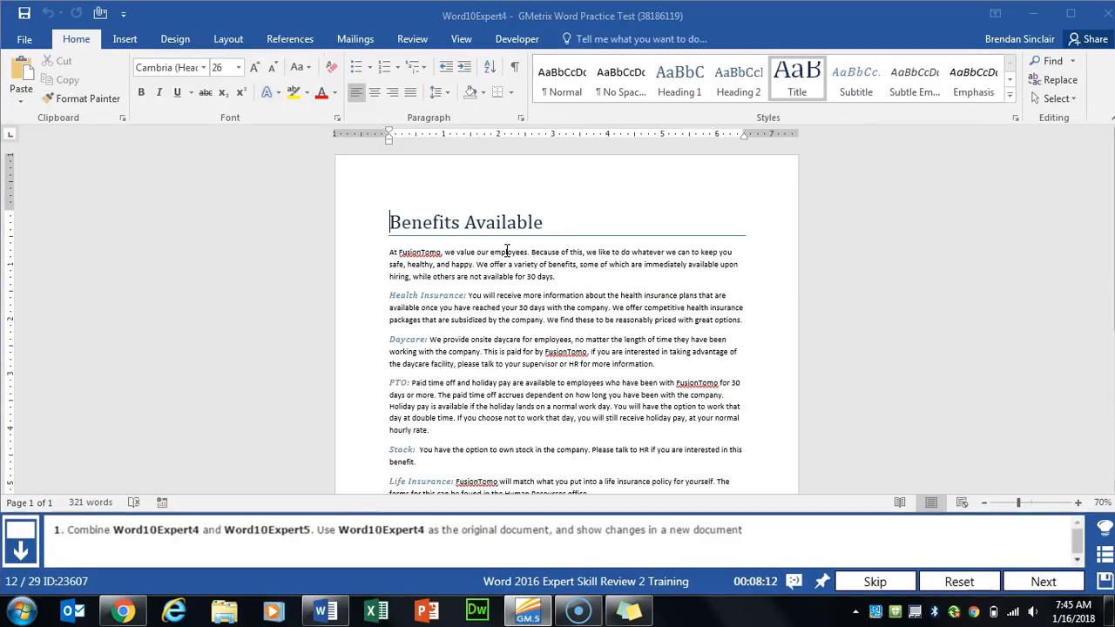
- Set up a comparison with Word10Expert4 as original and Word10Expert5 as revised
{"action": "left_click", "coordinate": [412, 39]}
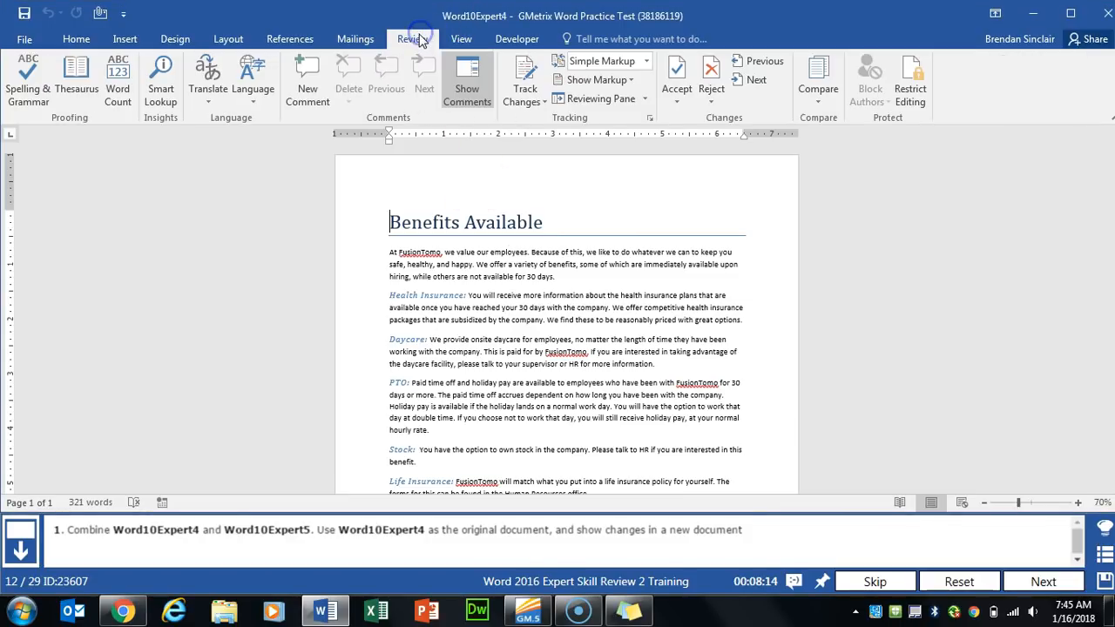
{"action": "left_click", "coordinate": [826, 103]}
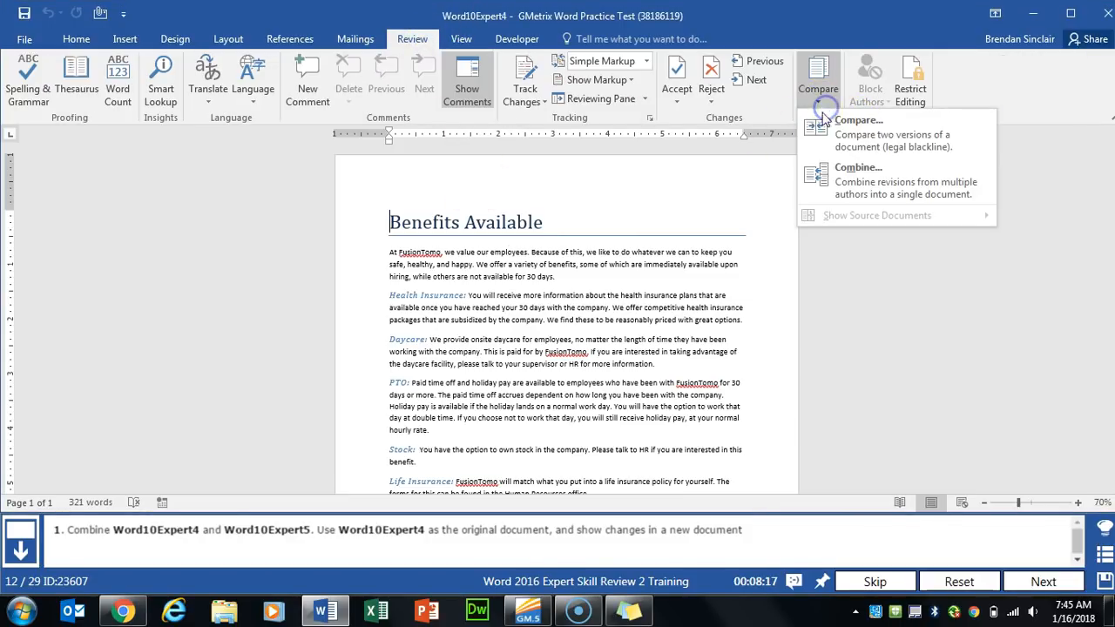
{"action": "left_click", "coordinate": [935, 146]}
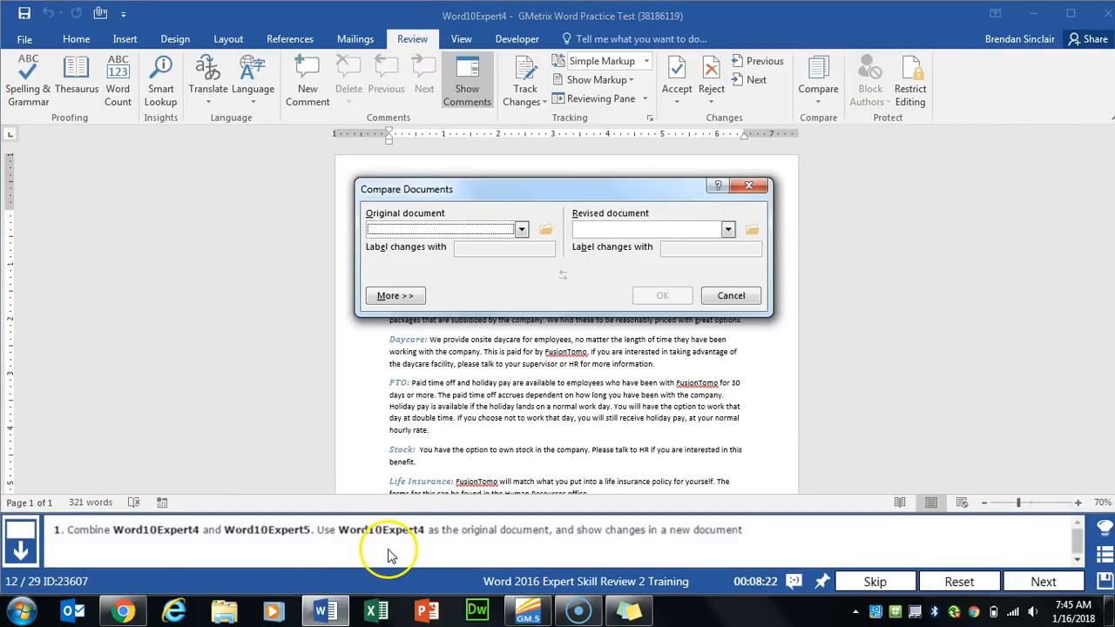
{"action": "left_click", "coordinate": [543, 230]}
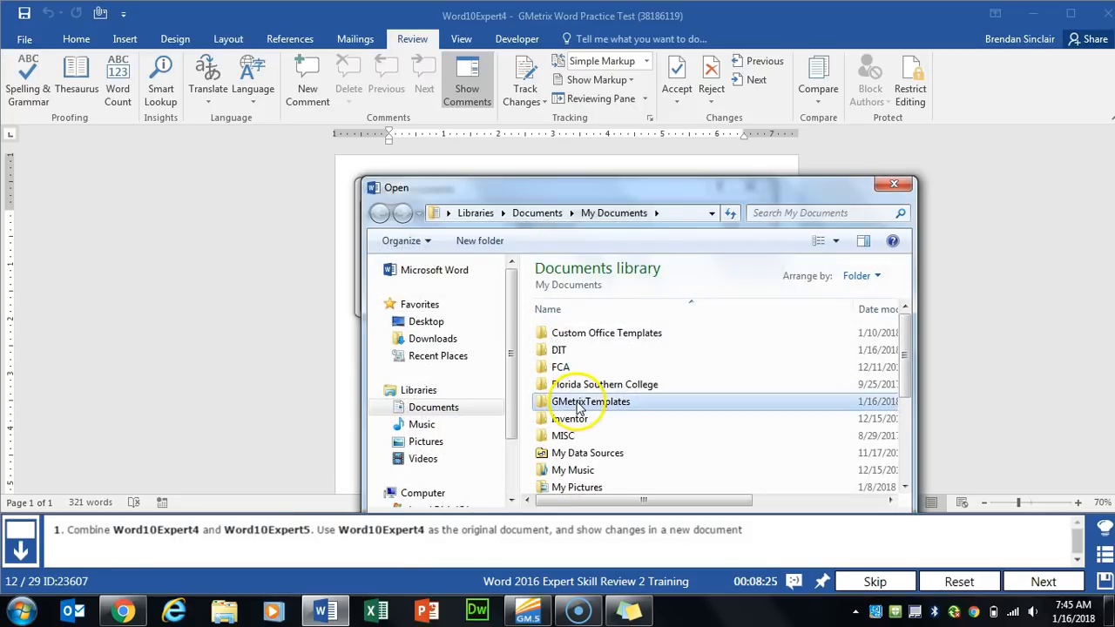
{"action": "double_click", "coordinate": [578, 408]}
{"action": "double_click", "coordinate": [621, 326]}
{"action": "left_click", "coordinate": [633, 227]}
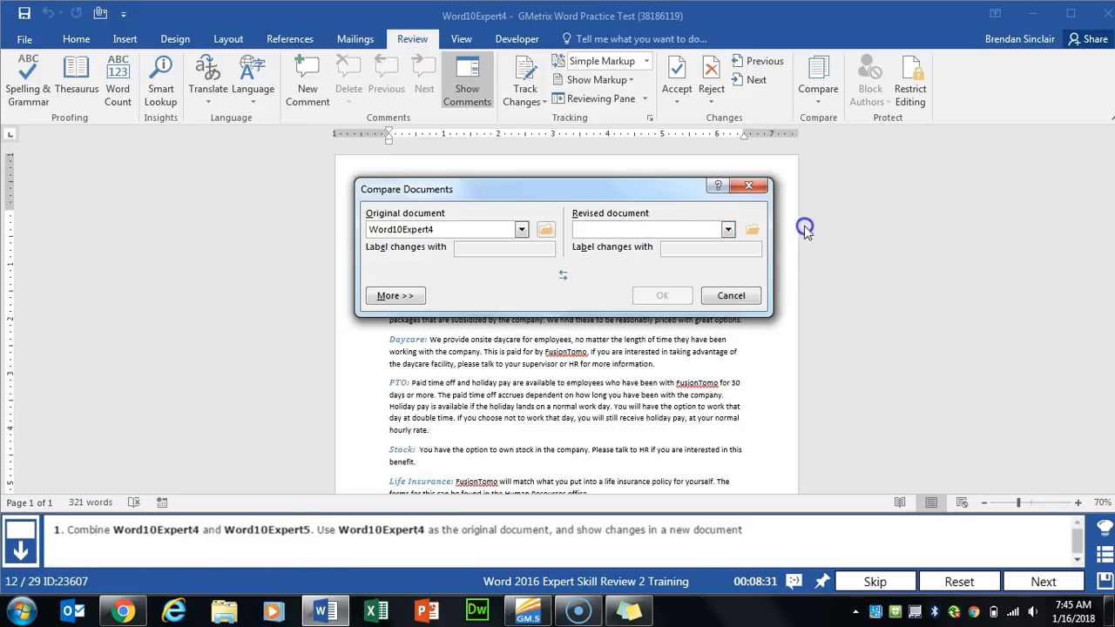
{"action": "left_click", "coordinate": [752, 231]}
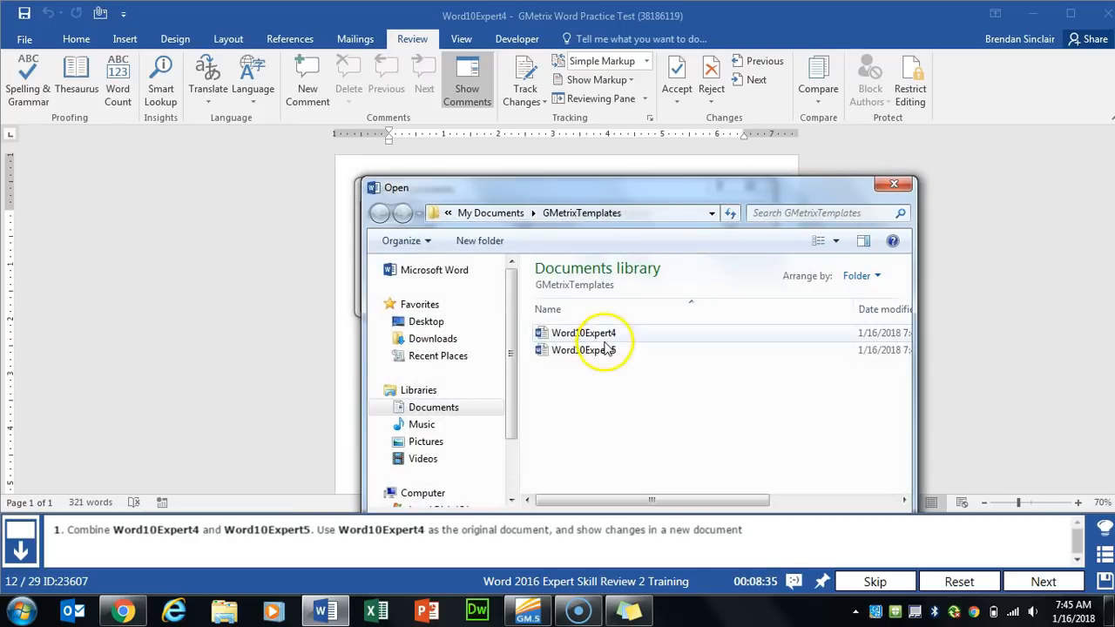
{"action": "double_click", "coordinate": [602, 351]}
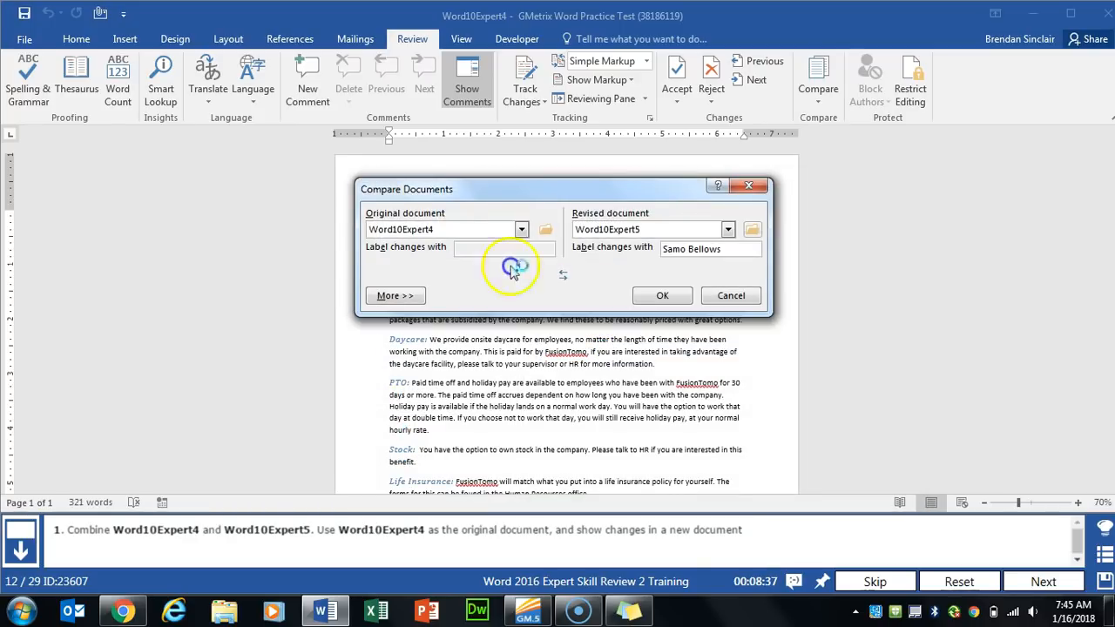
- Run the comparison with changes shown in a new document, then go to the next task
{"action": "left_click", "coordinate": [412, 294]}
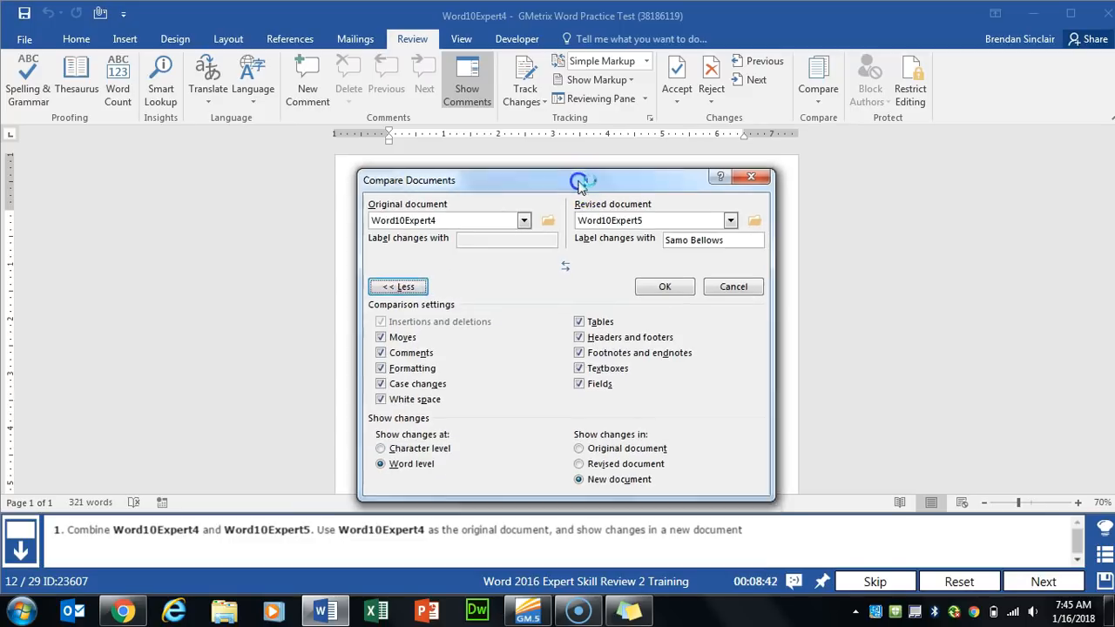
{"action": "left_click_drag", "start_coordinate": [578, 183], "coordinate": [598, 98]}
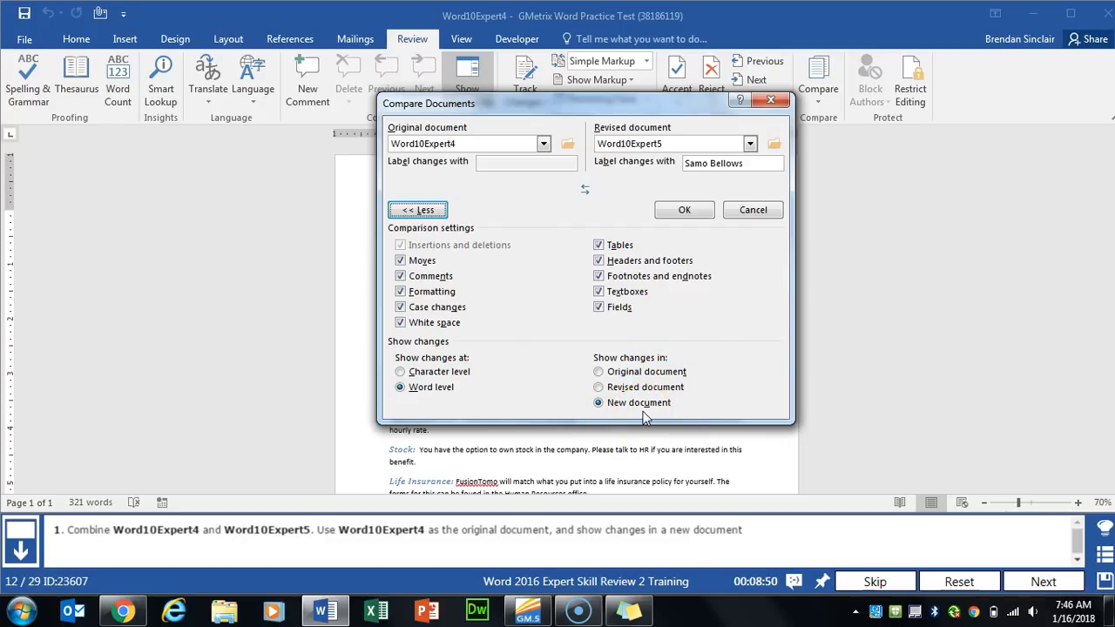
{"action": "left_click", "coordinate": [687, 210]}
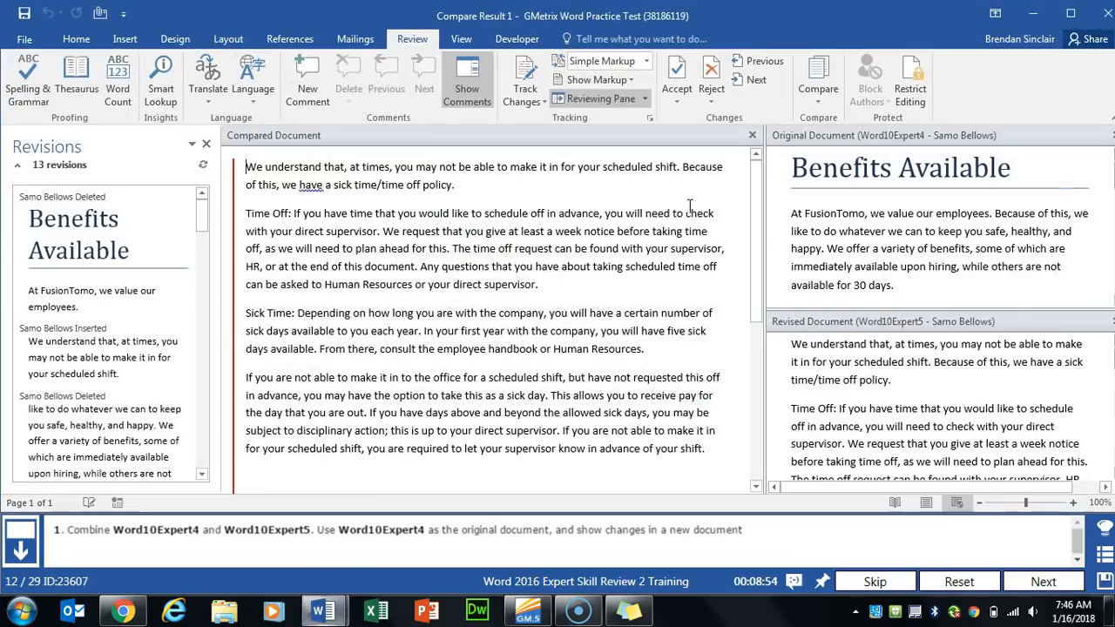
{"action": "left_click", "coordinate": [1045, 578]}
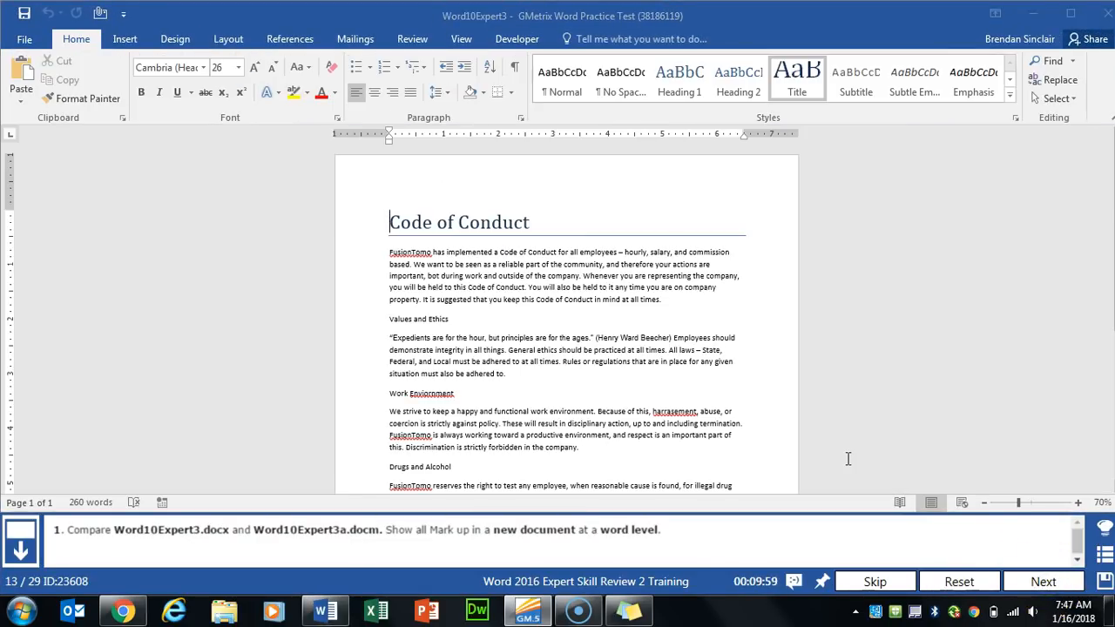
- Set up a comparison of Word10Expert3 (original) against Word10Expert3a (revised)
{"action": "left_click", "coordinate": [411, 40]}
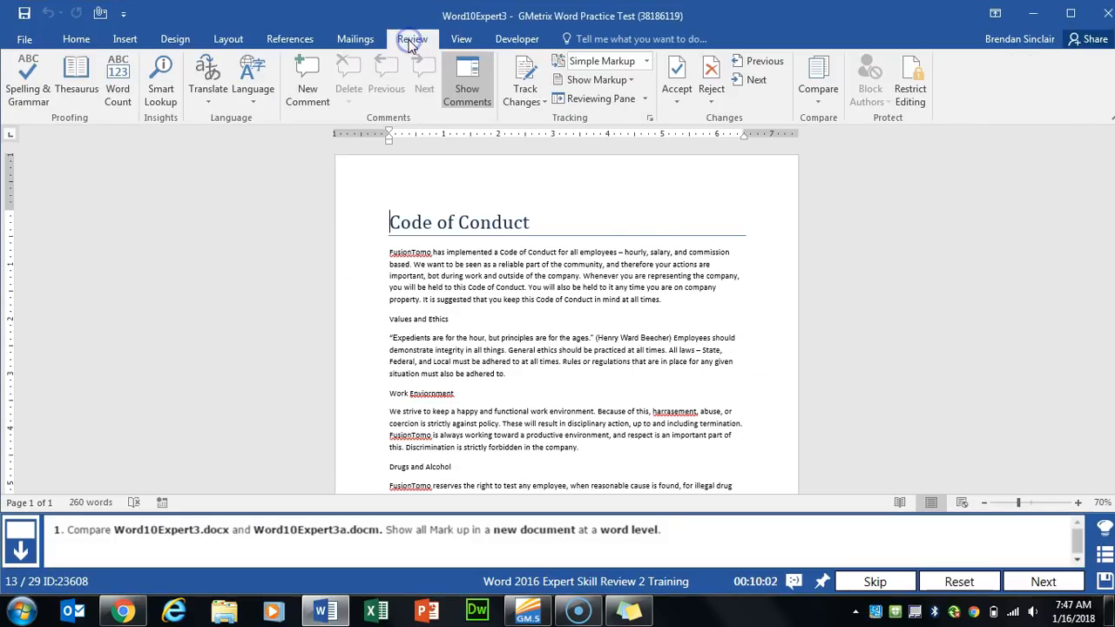
{"action": "left_click", "coordinate": [820, 102]}
{"action": "left_click", "coordinate": [911, 145]}
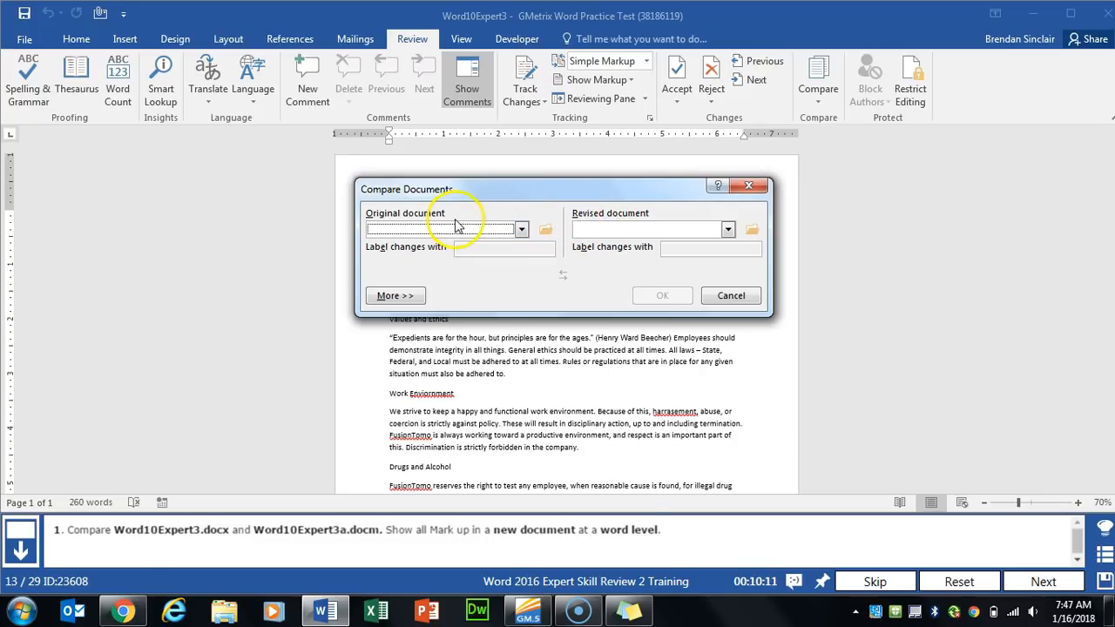
{"action": "left_click", "coordinate": [549, 230]}
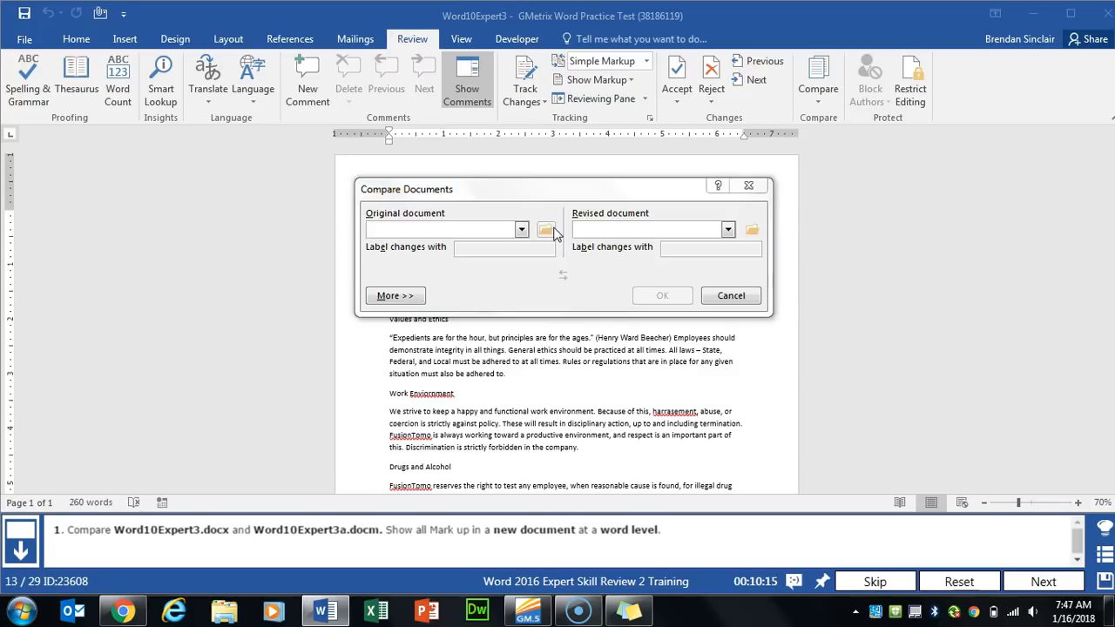
{"action": "left_click", "coordinate": [581, 331]}
{"action": "double_click", "coordinate": [581, 331]}
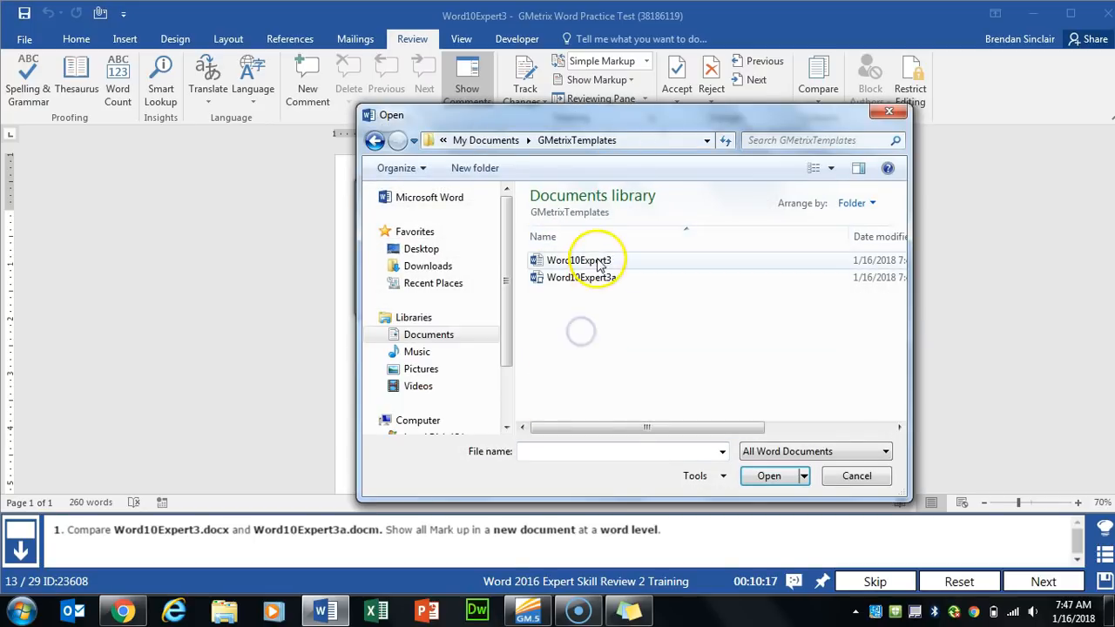
{"action": "double_click", "coordinate": [597, 256]}
{"action": "left_click", "coordinate": [754, 229]}
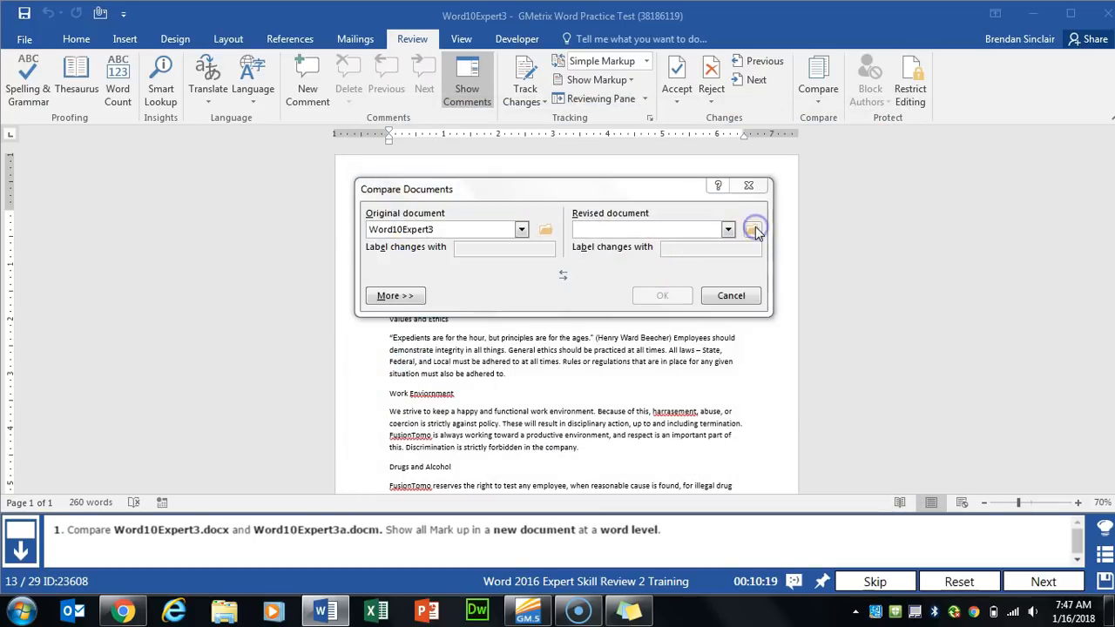
{"action": "double_click", "coordinate": [630, 279]}
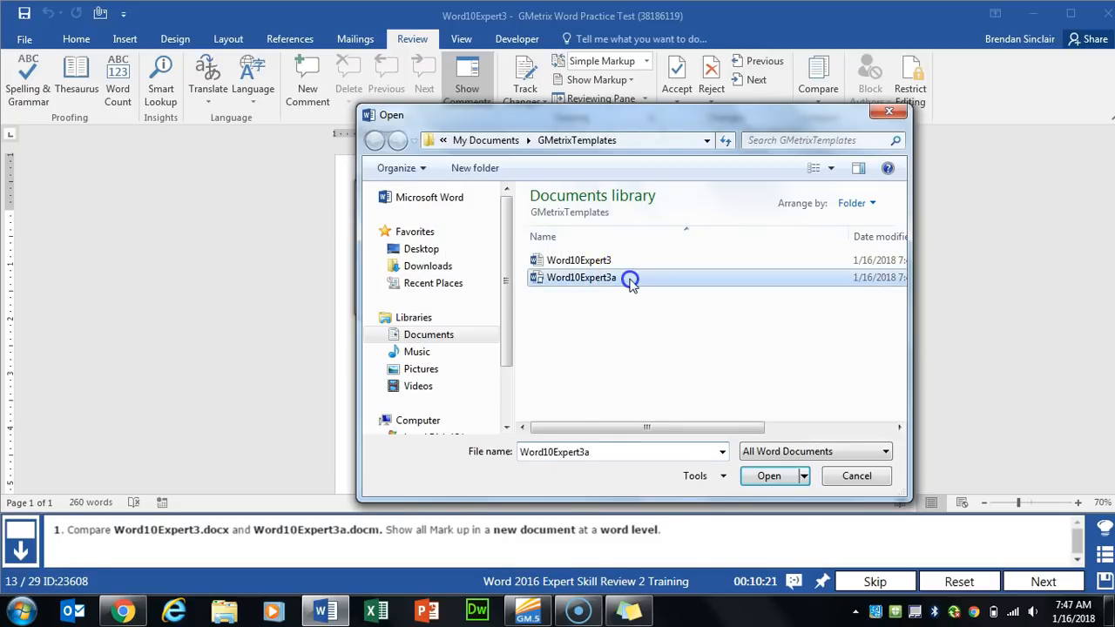
- Run the comparison at word level into a new document
{"action": "left_click_drag", "start_coordinate": [567, 183], "coordinate": [564, 119]}
{"action": "left_click", "coordinate": [402, 227]}
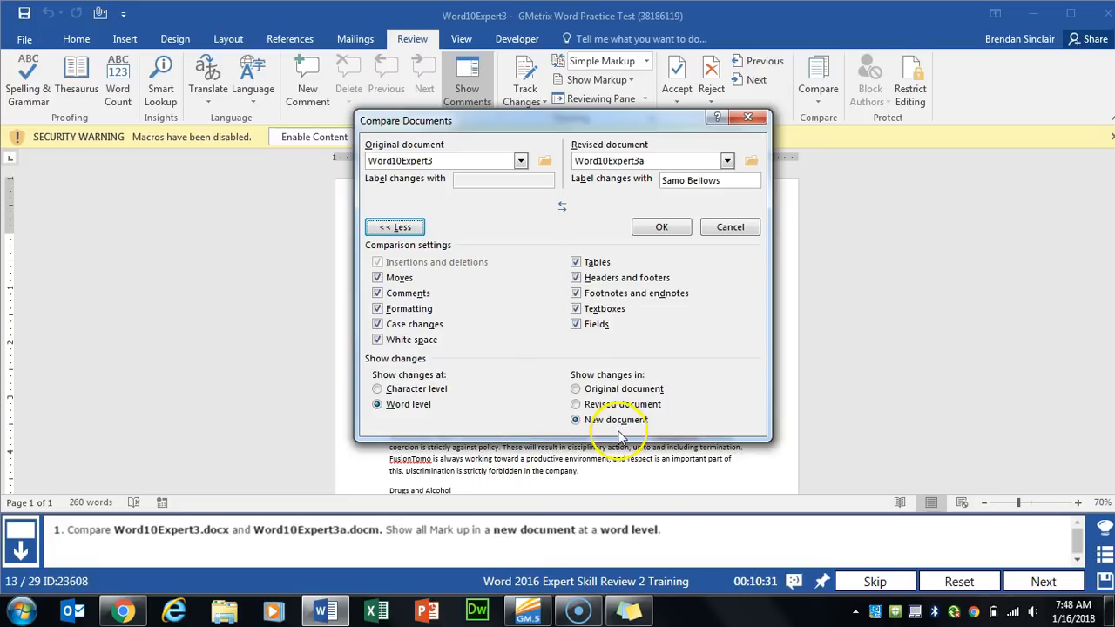
{"action": "left_click", "coordinate": [661, 226]}
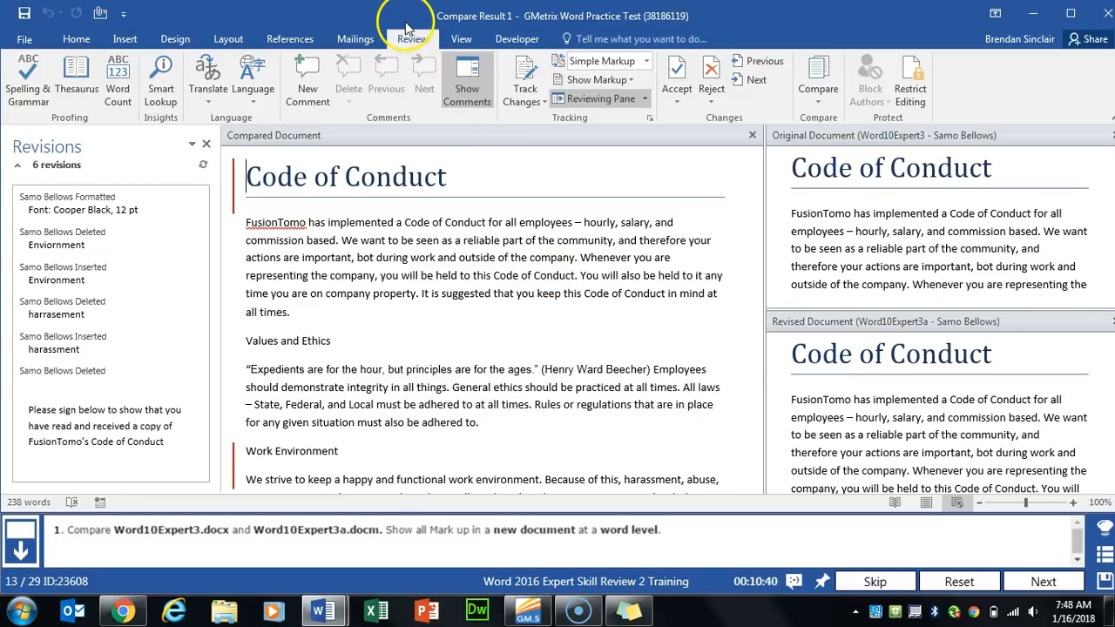
- Show All Markup in the compared document, then go to the next task
{"action": "left_click", "coordinate": [634, 80]}
{"action": "left_click", "coordinate": [635, 71]}
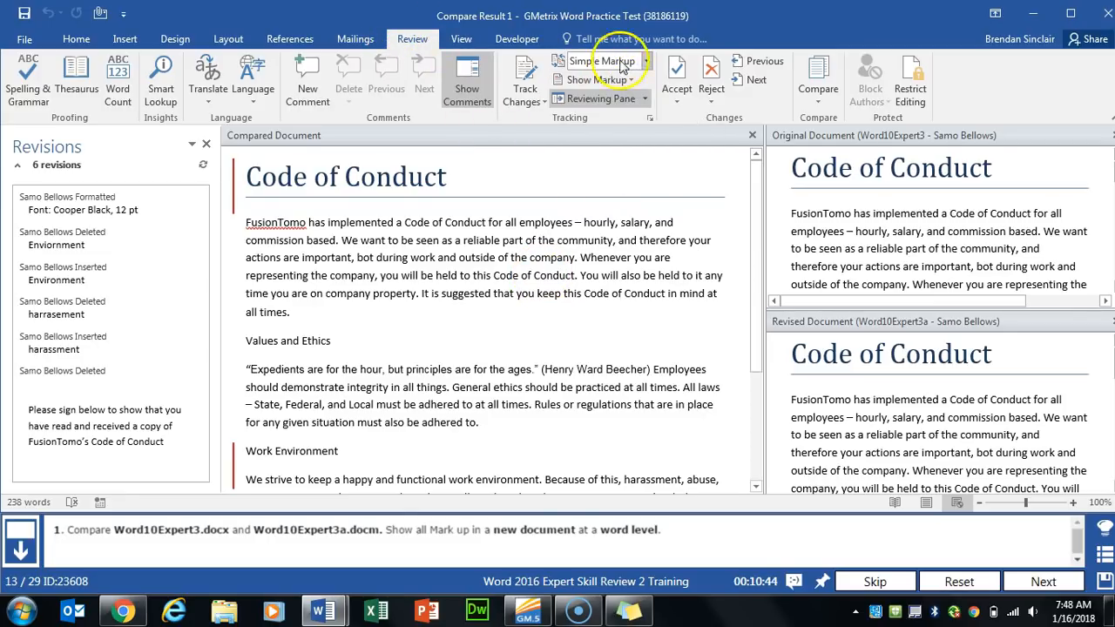
{"action": "left_click", "coordinate": [647, 61]}
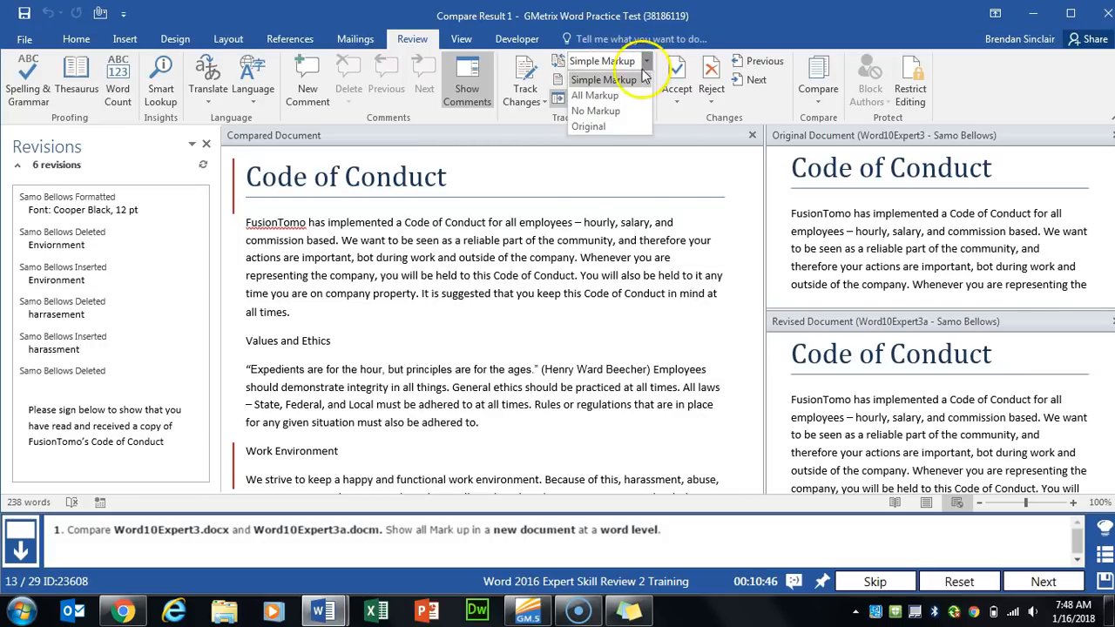
{"action": "left_click", "coordinate": [617, 95]}
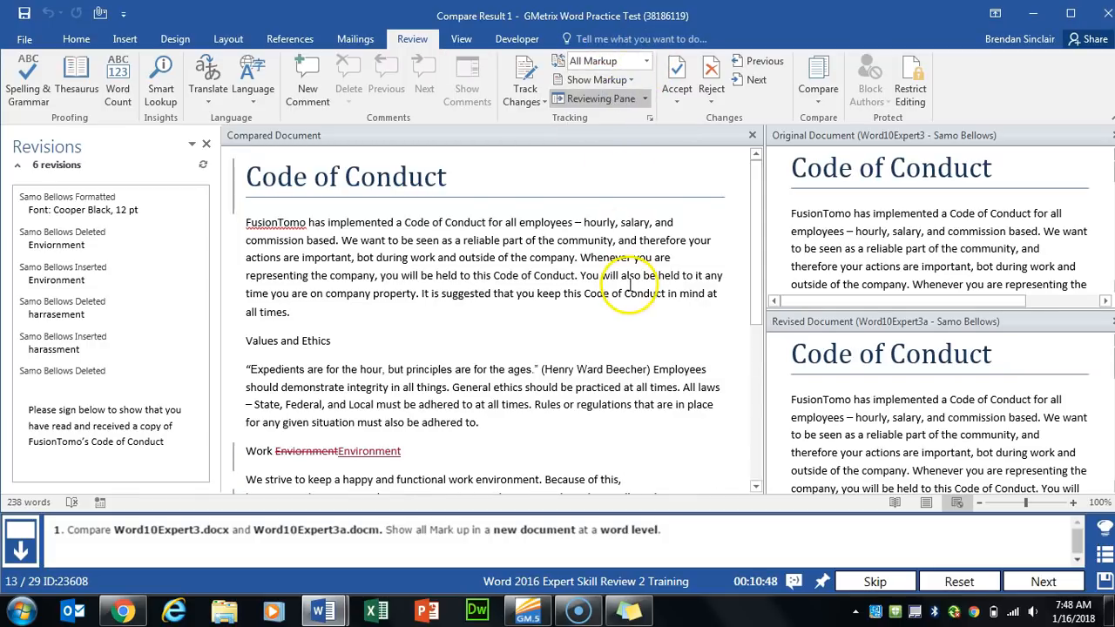
{"action": "left_click", "coordinate": [1043, 582]}
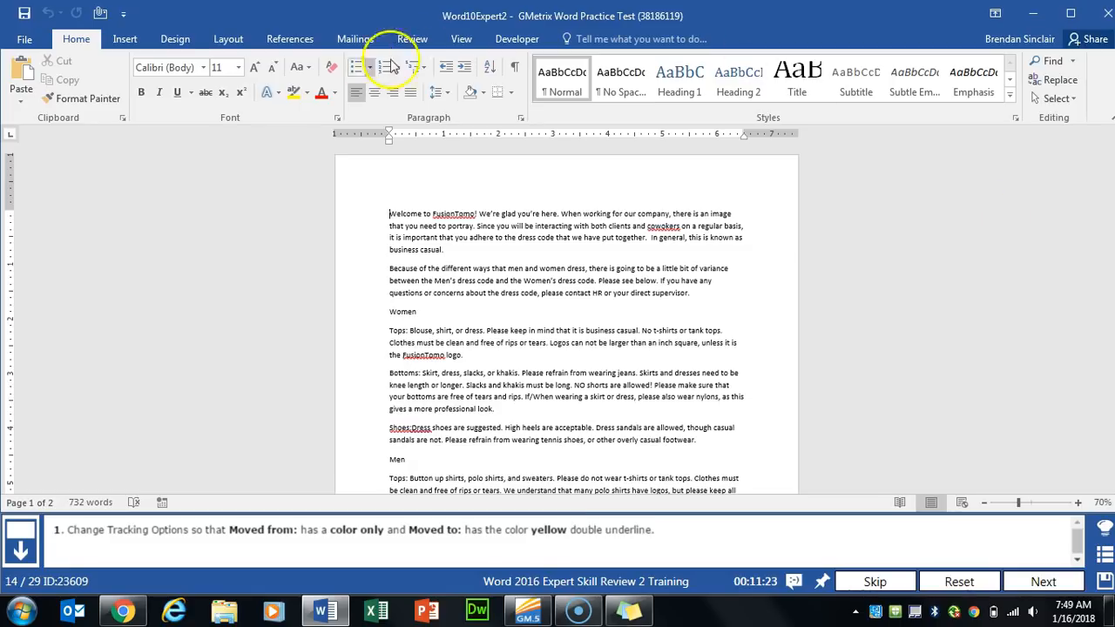
- Set tracked Moved from to Color only and Moved to color to Yellow, then continue
{"action": "left_click", "coordinate": [412, 38]}
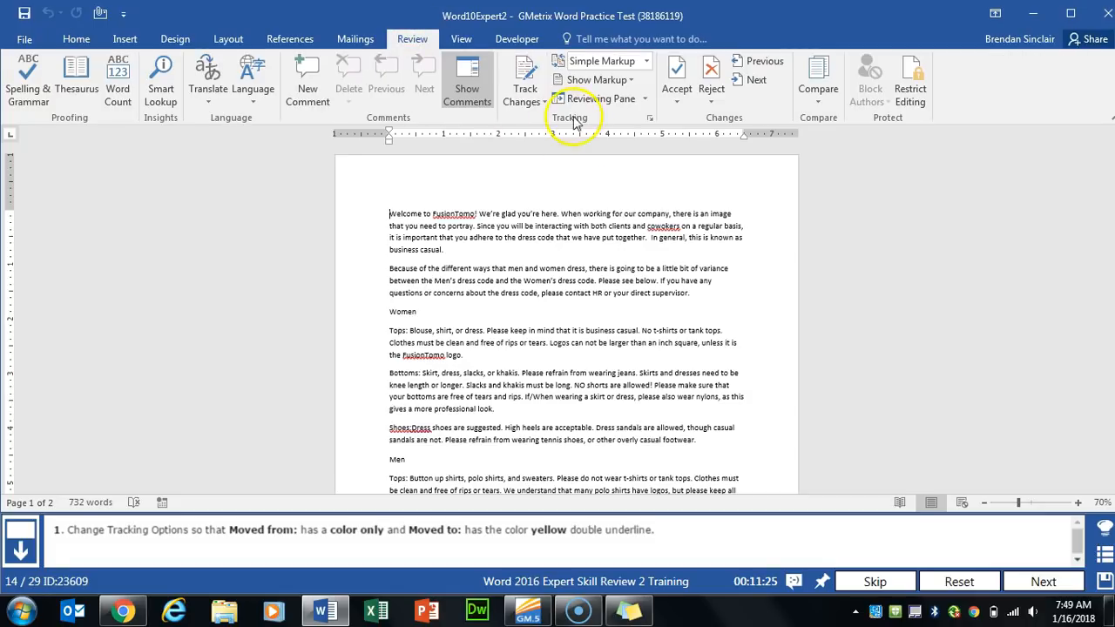
{"action": "left_click", "coordinate": [651, 119]}
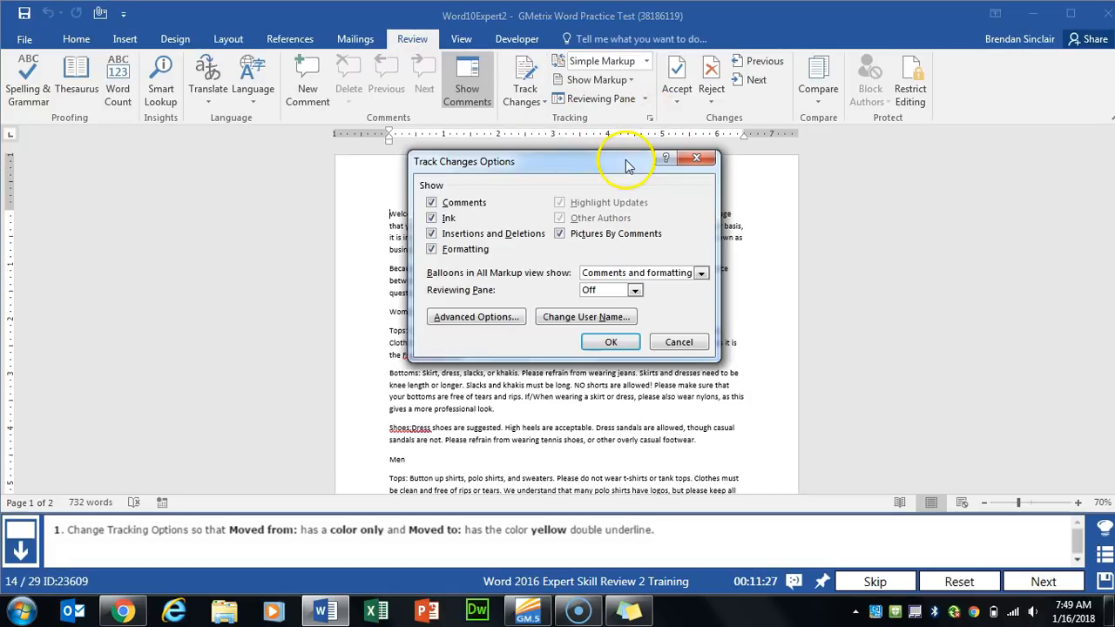
{"action": "left_click", "coordinate": [494, 319]}
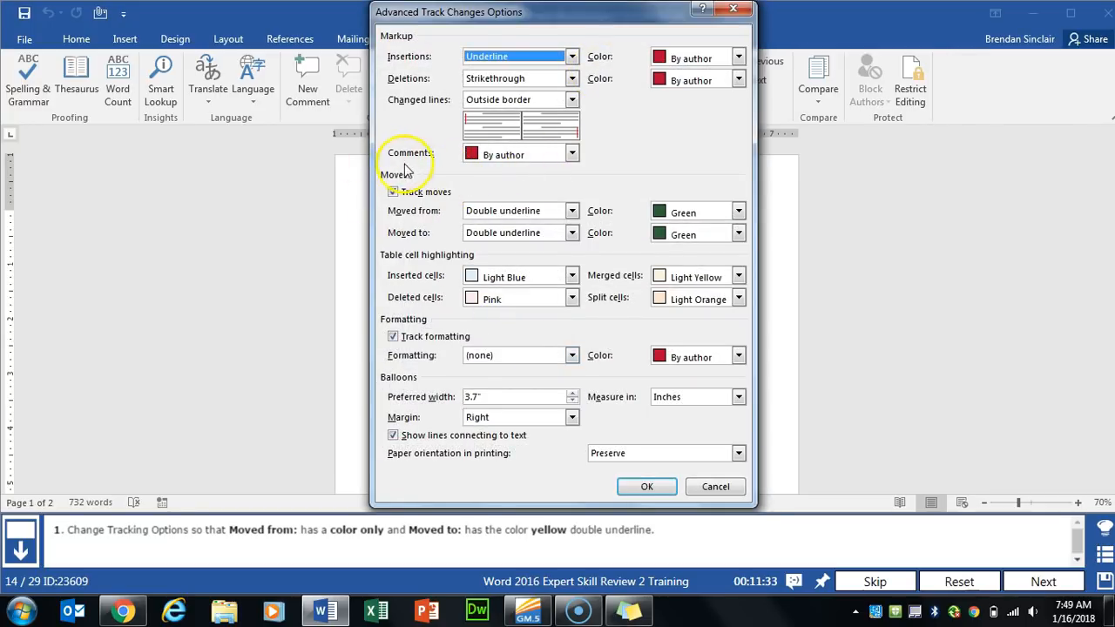
{"action": "left_click", "coordinate": [572, 211]}
{"action": "left_click", "coordinate": [524, 235]}
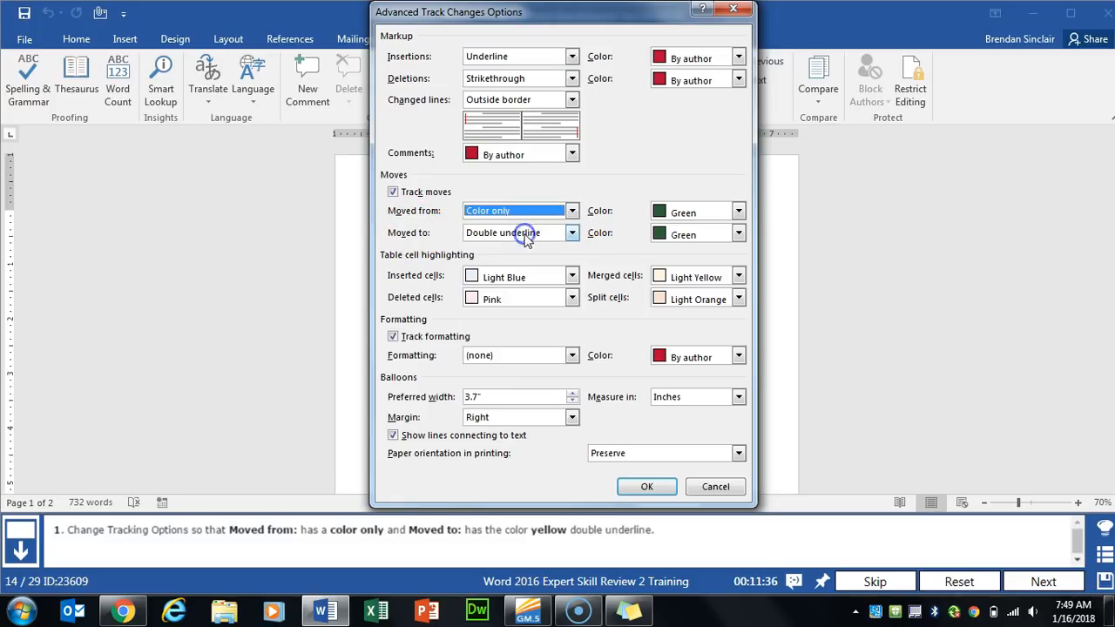
{"action": "left_click", "coordinate": [419, 235]}
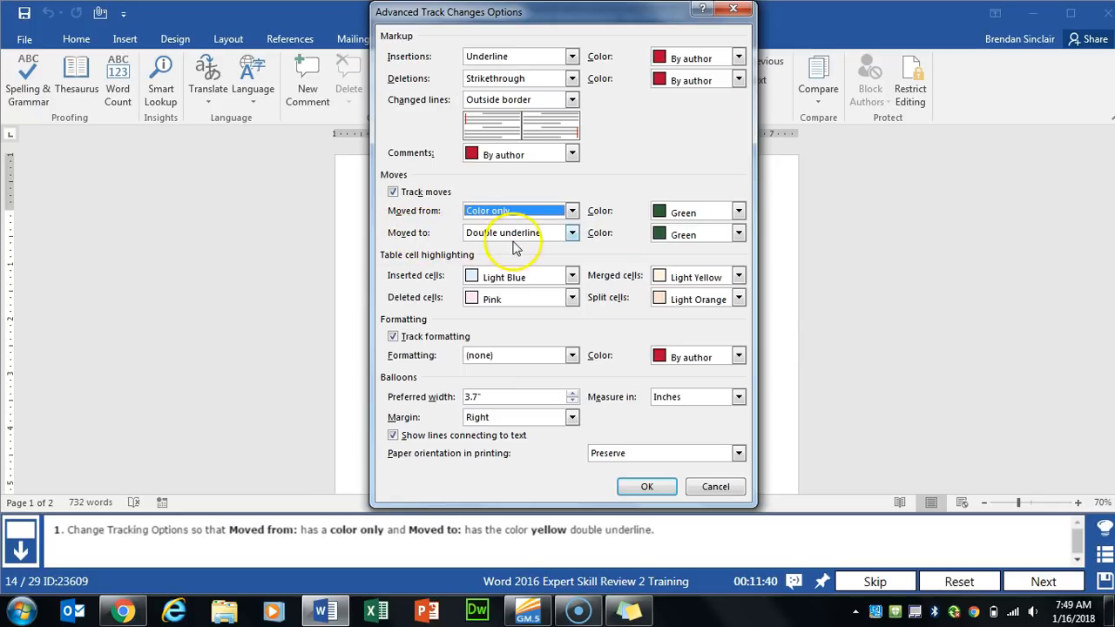
{"action": "left_click", "coordinate": [682, 237]}
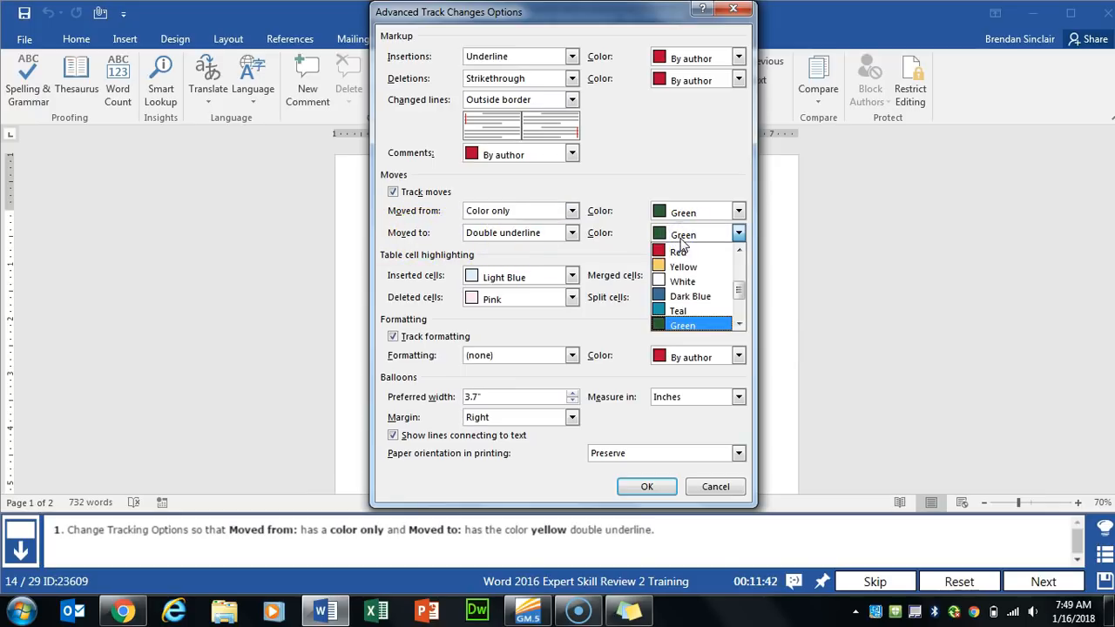
{"action": "left_click", "coordinate": [683, 266]}
{"action": "left_click", "coordinate": [640, 488]}
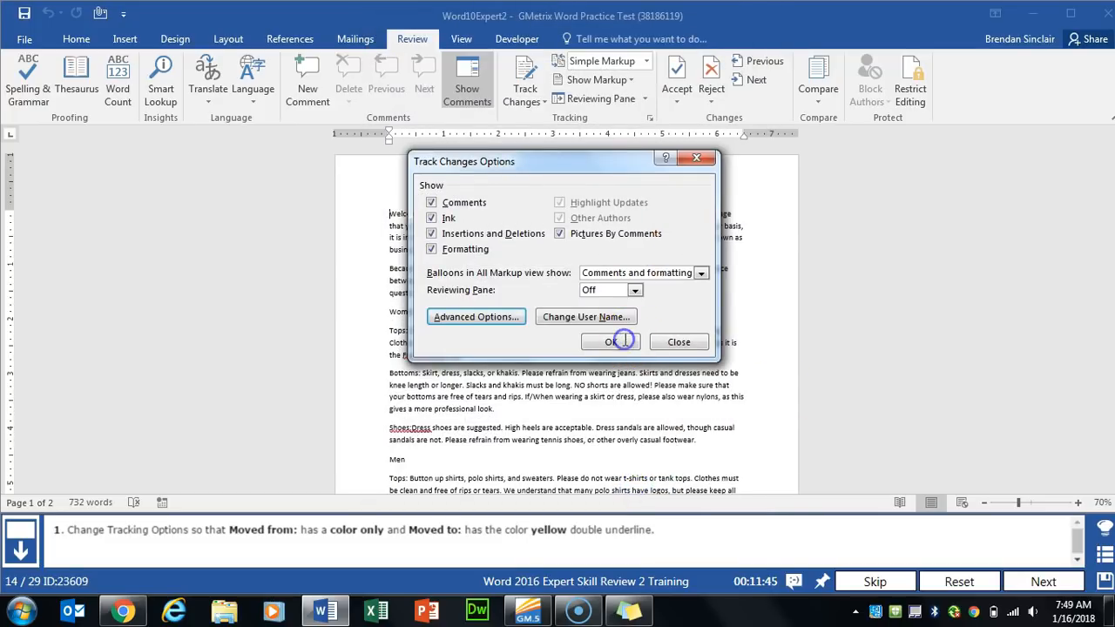
{"action": "left_click", "coordinate": [624, 340]}
{"action": "left_click", "coordinate": [1044, 581]}
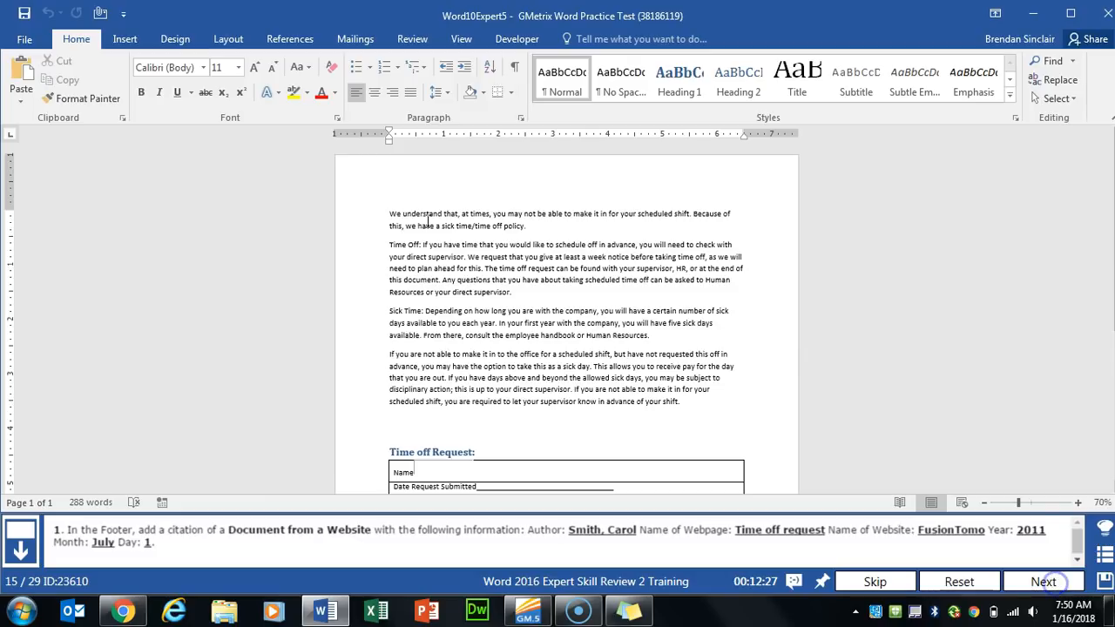
- Edit Word10Expert5's footer and open the References Insert Citation menu
{"action": "left_click", "coordinate": [418, 214]}
{"action": "scroll", "coordinate": [405, 211], "scroll_direction": "down", "scroll_amount": 5}
{"action": "left_click", "coordinate": [468, 434]}
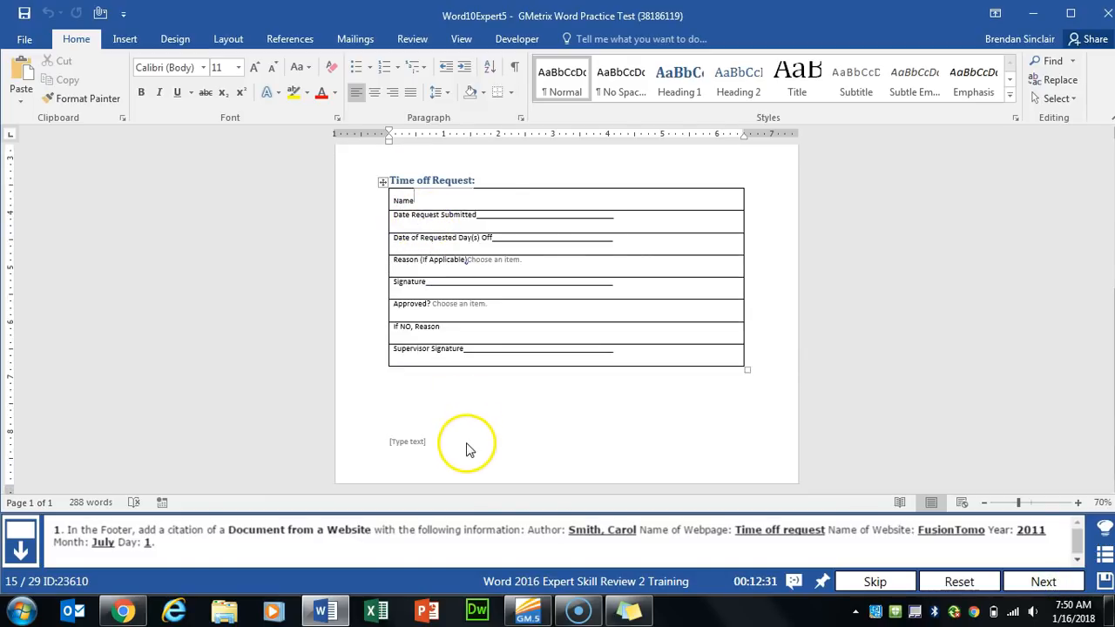
{"action": "double_click", "coordinate": [455, 453]}
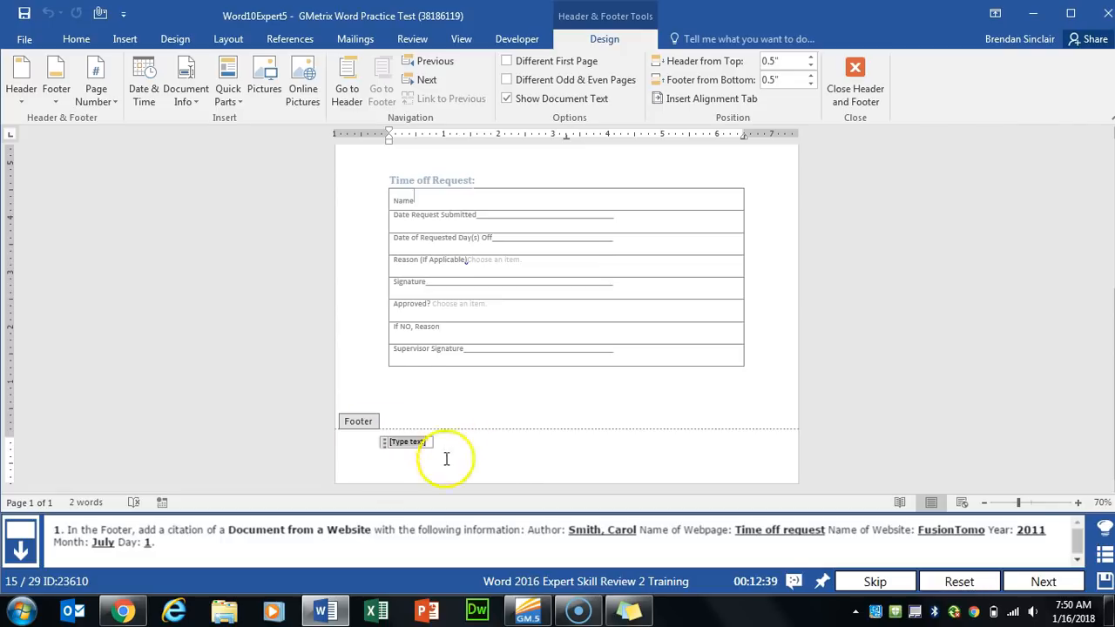
{"action": "left_click", "coordinate": [397, 462]}
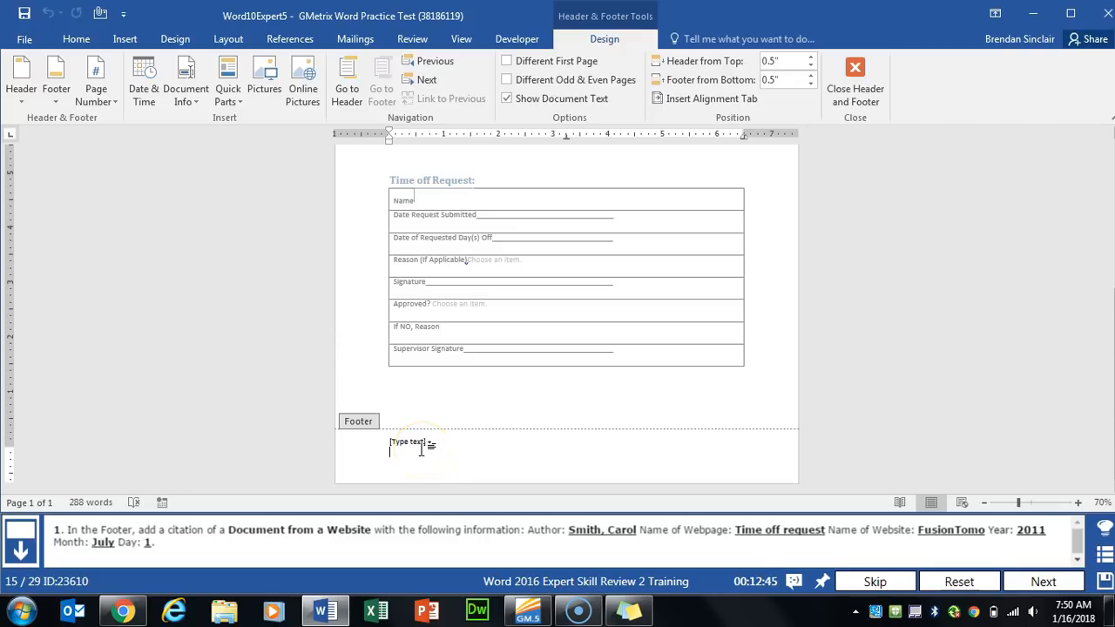
{"action": "left_click", "coordinate": [301, 41]}
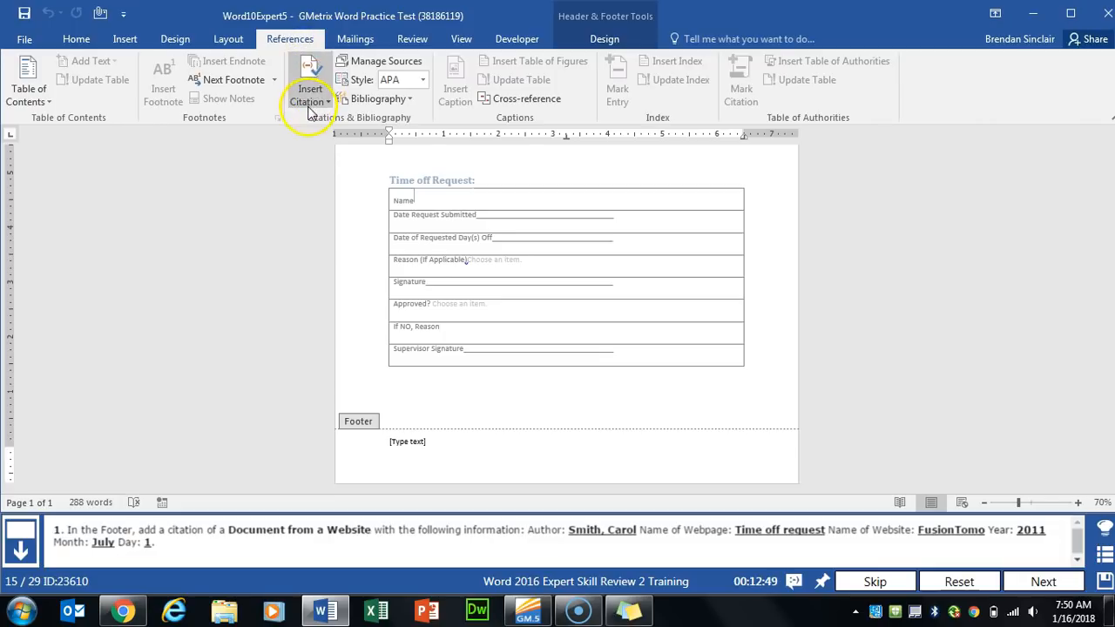
{"action": "left_click", "coordinate": [310, 92]}
- Cite a new Web site source: author's name, page 'Time off request', site 'FusionTomo', 2011
{"action": "left_click", "coordinate": [371, 120]}
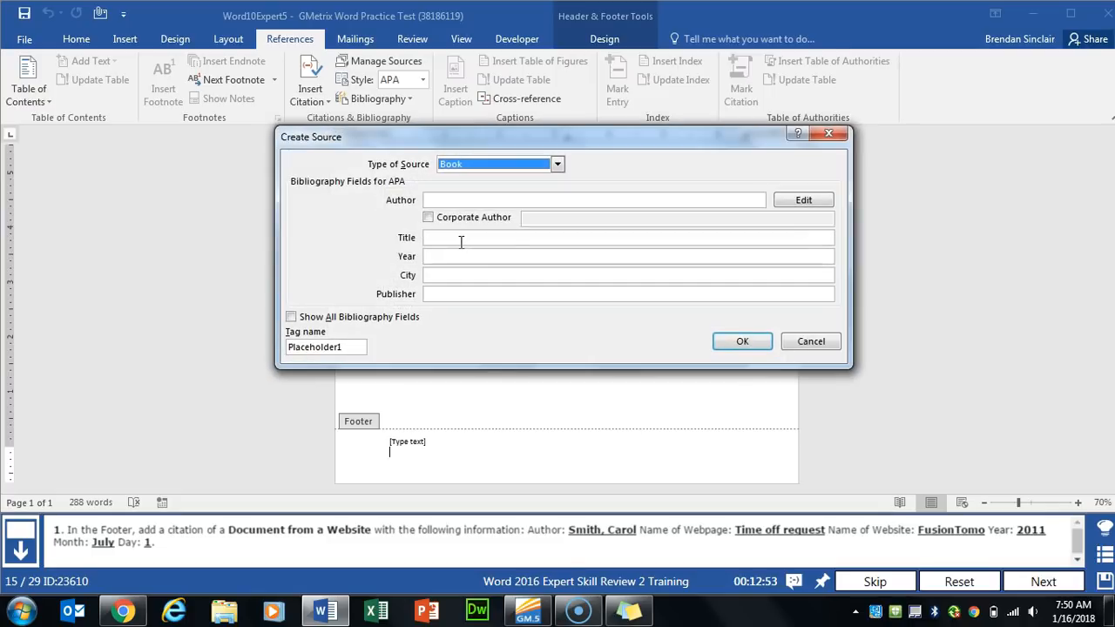
{"action": "key", "text": "w"}
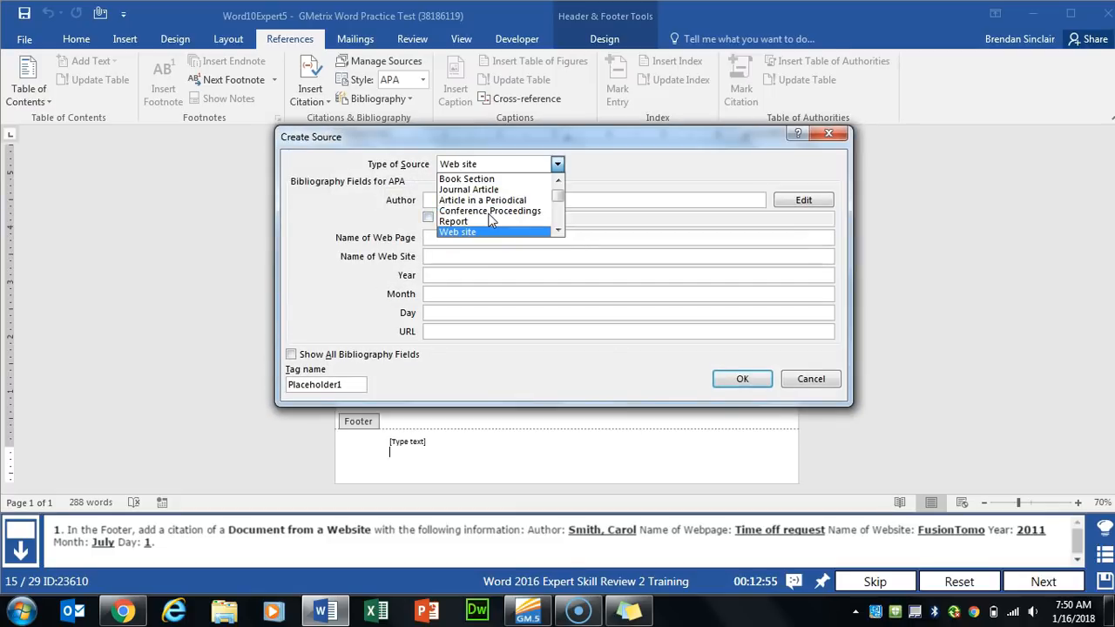
{"action": "key", "text": "Tab"}
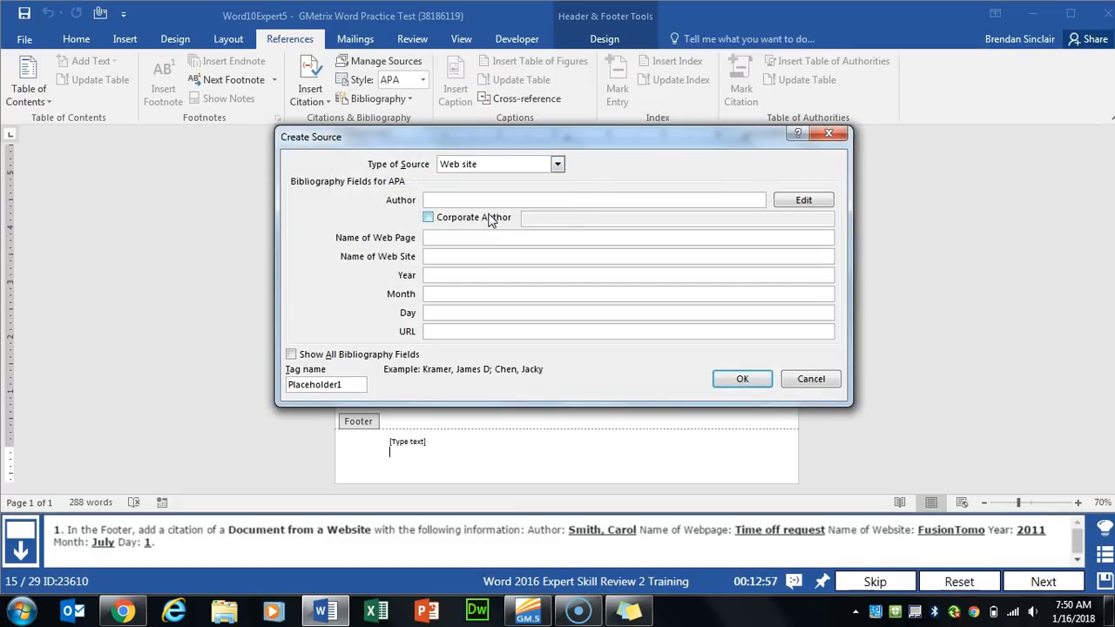
{"action": "key", "text": "Tab"}
{"action": "key", "text": "Tab"}
{"action": "type", "text": "Time off request"}
{"action": "key", "text": "Tab"}
{"action": "type", "text": "FusionTomo"}
{"action": "key", "text": "Tab"}
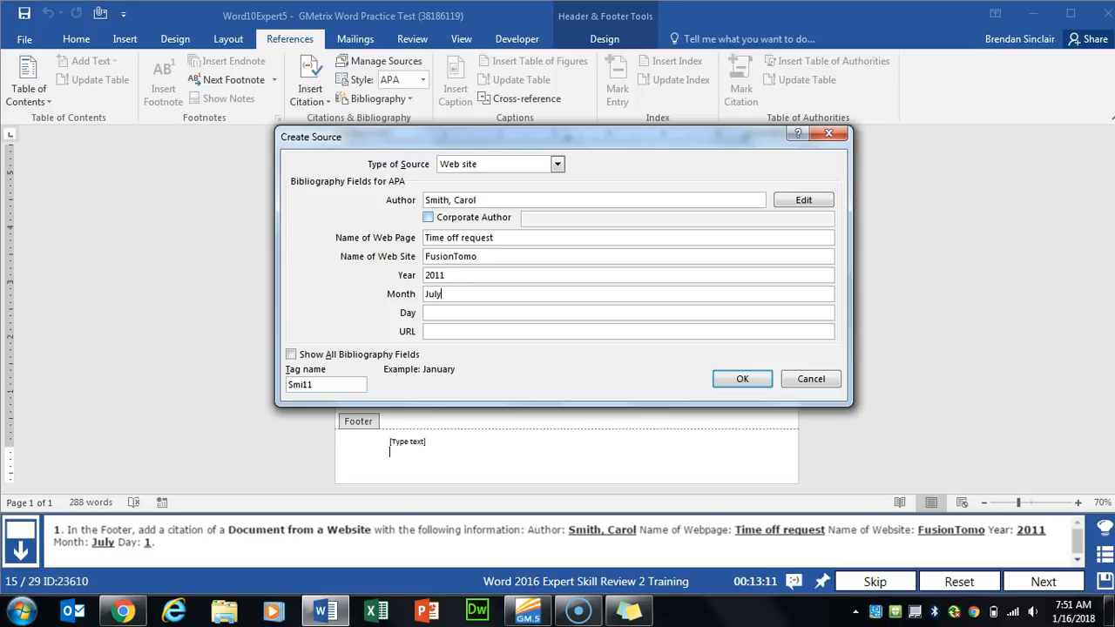
{"action": "left_click", "coordinate": [726, 379]}
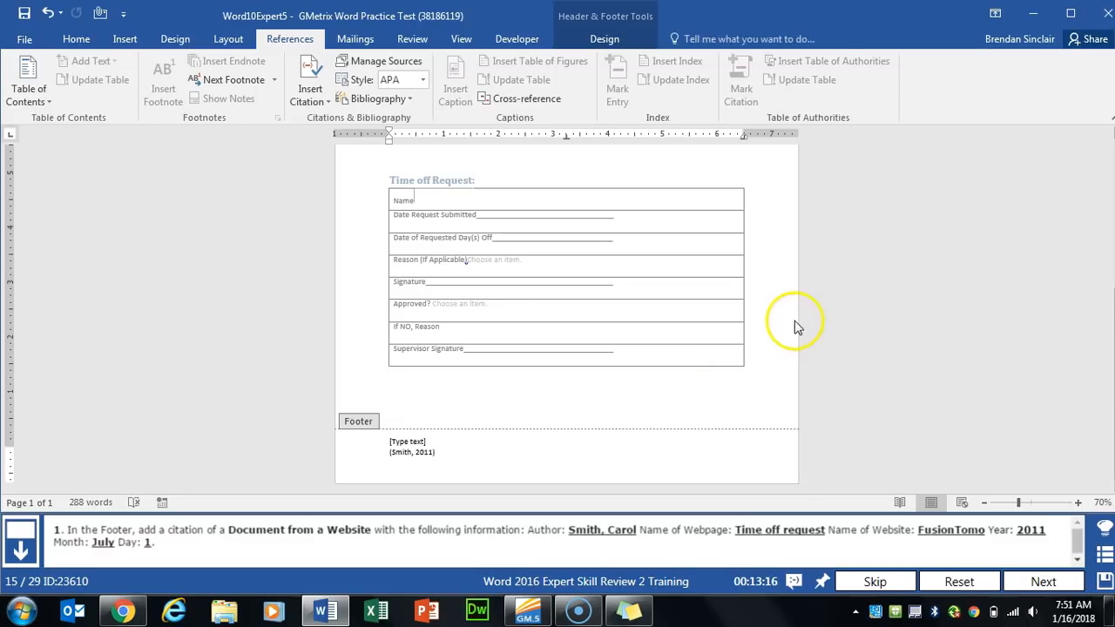
{"action": "double_click", "coordinate": [756, 362]}
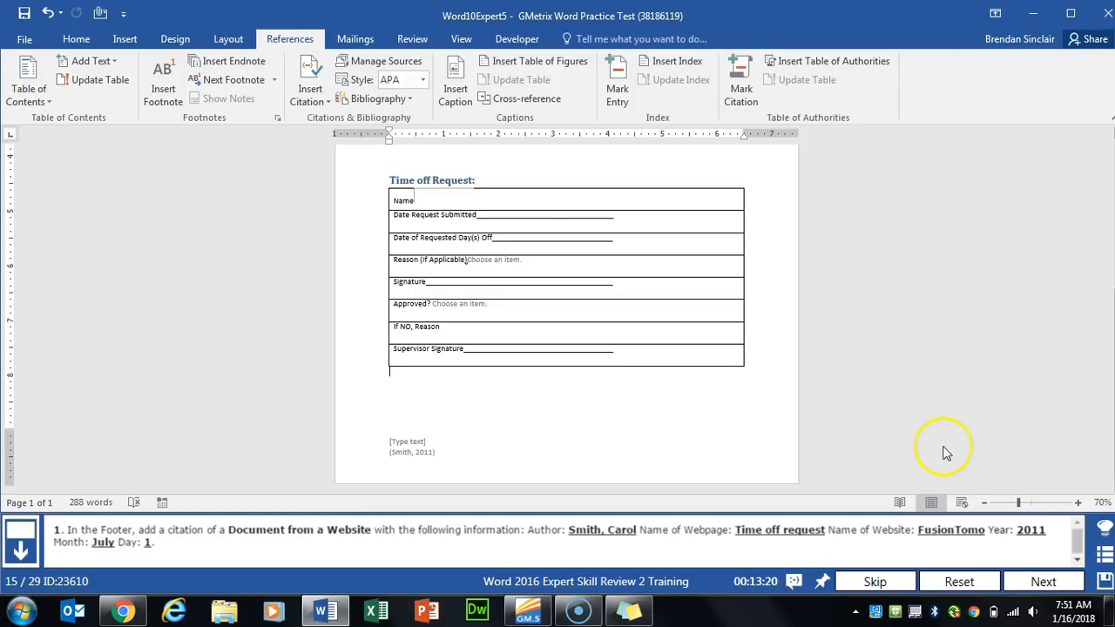
{"action": "left_click", "coordinate": [1043, 581]}
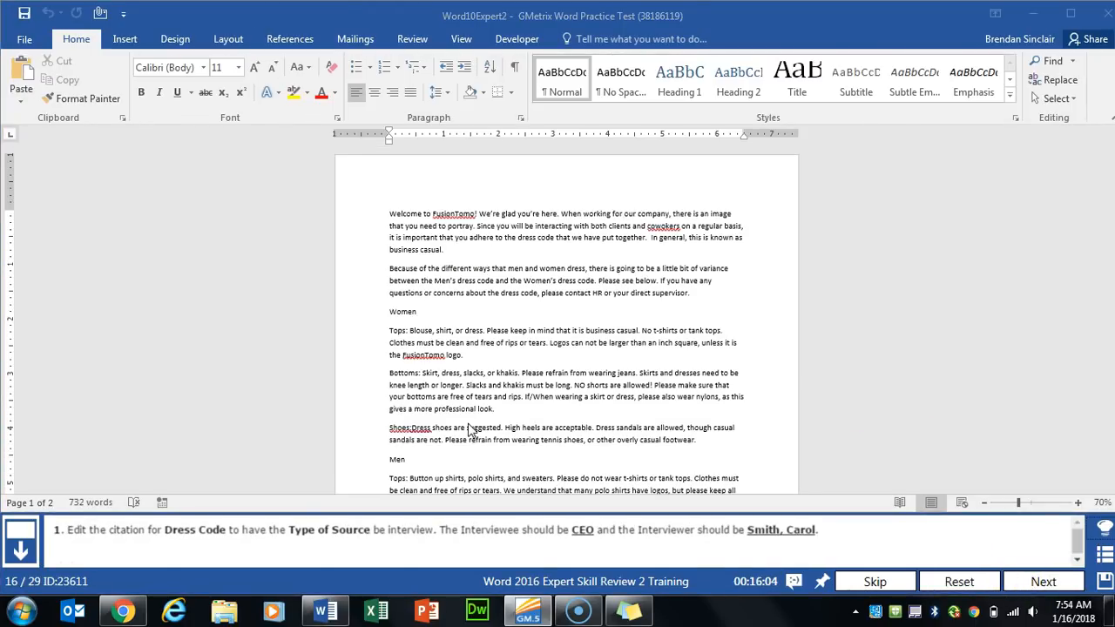
- Edit the Dress Code source as an Interview with CEO as interviewee, updating both lists
{"action": "left_click", "coordinate": [290, 39]}
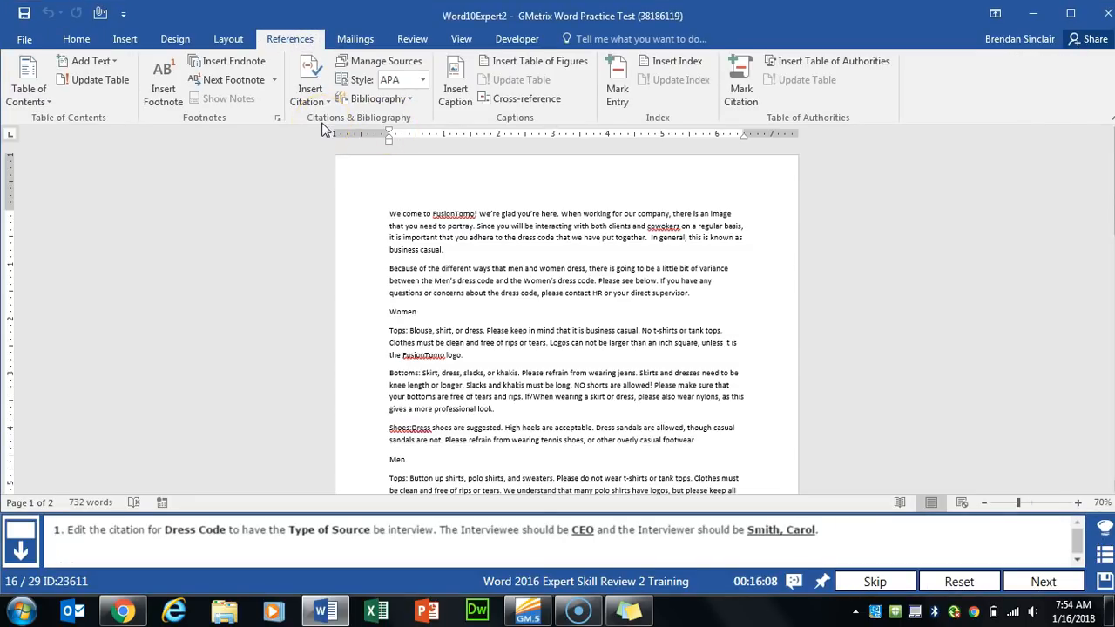
{"action": "left_click", "coordinate": [412, 66]}
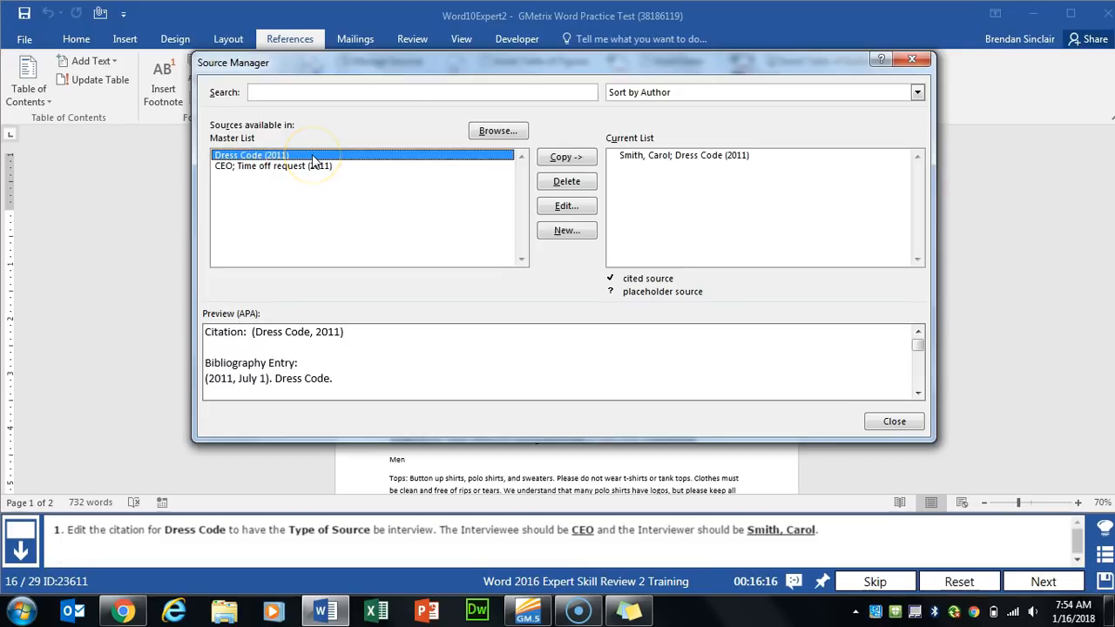
{"action": "left_click", "coordinate": [568, 209]}
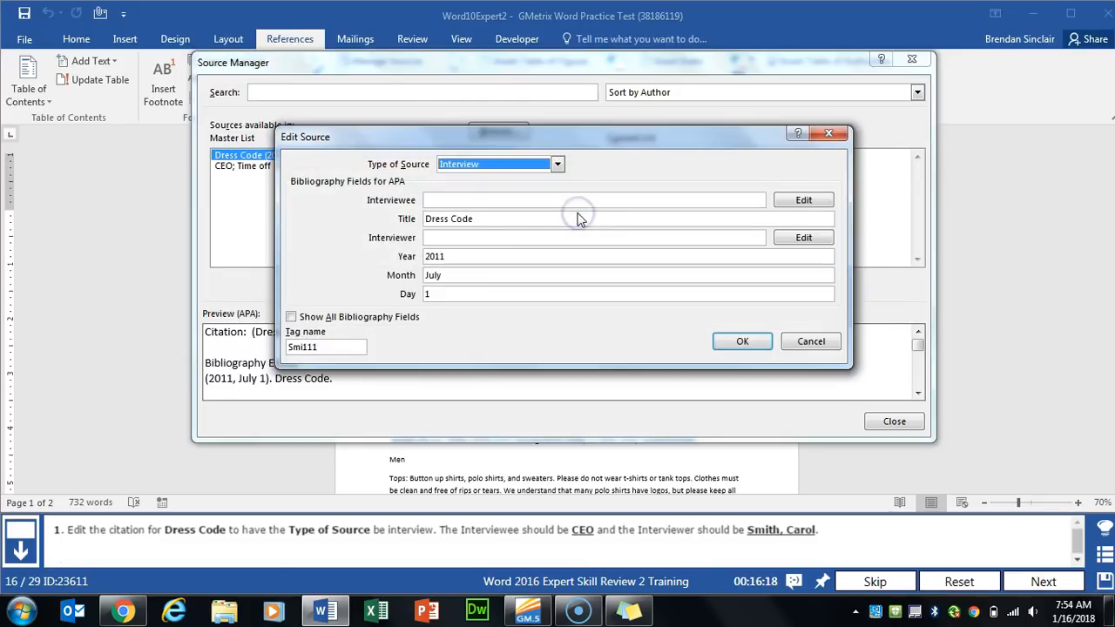
{"action": "left_click", "coordinate": [545, 169]}
{"action": "left_click", "coordinate": [544, 168]}
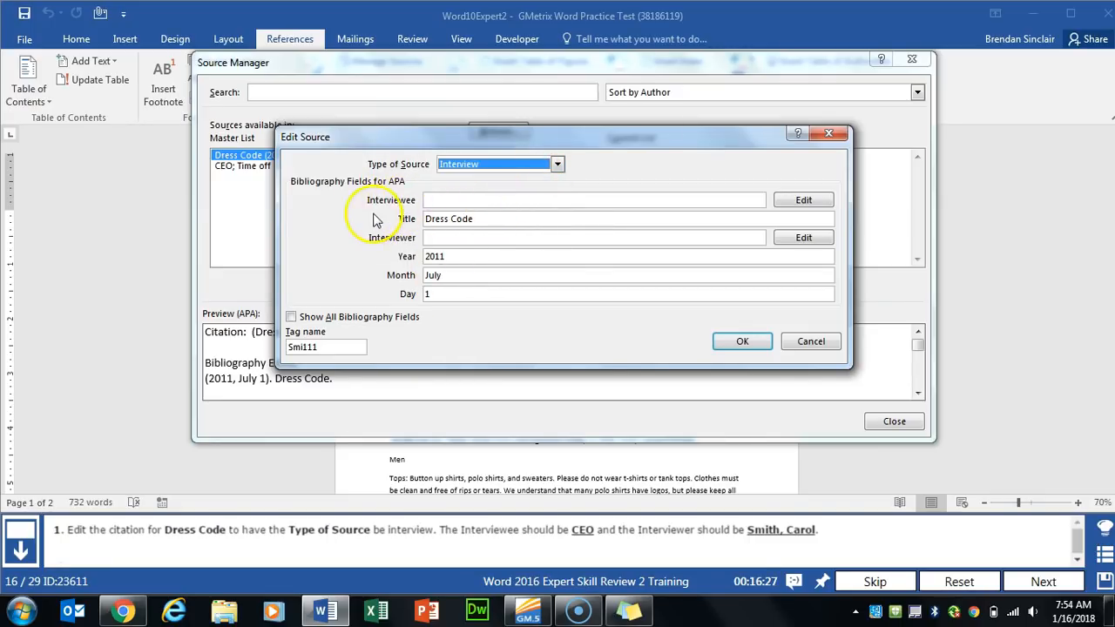
{"action": "left_click", "coordinate": [456, 199]}
{"action": "type", "text": "CEO"}
{"action": "key", "text": "Tab"}
{"action": "key", "text": "Tab"}
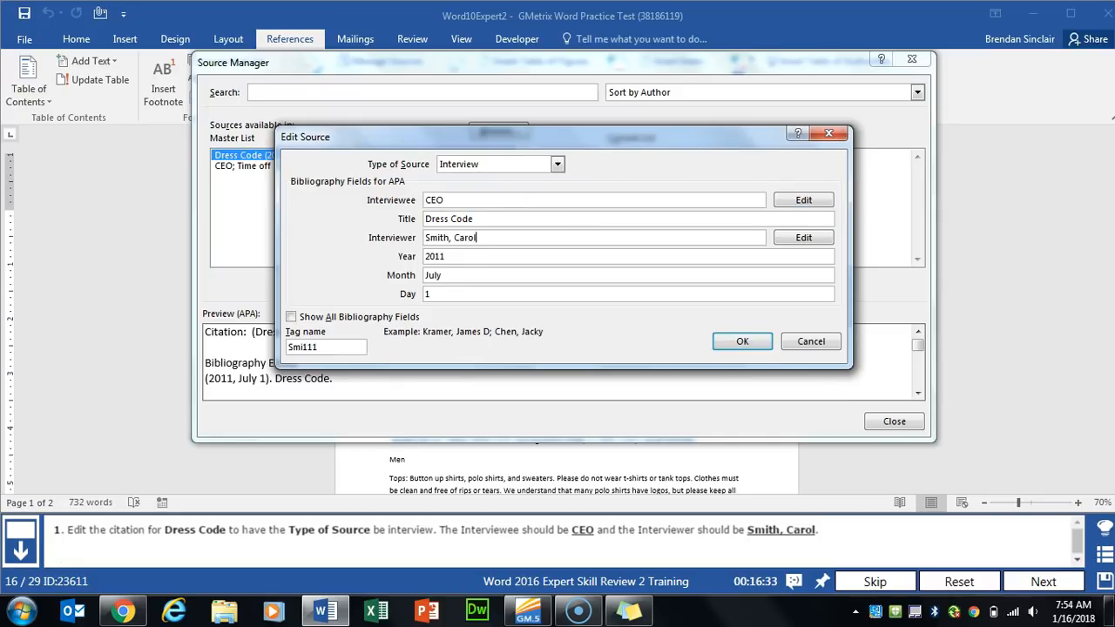
{"action": "left_click", "coordinate": [740, 342]}
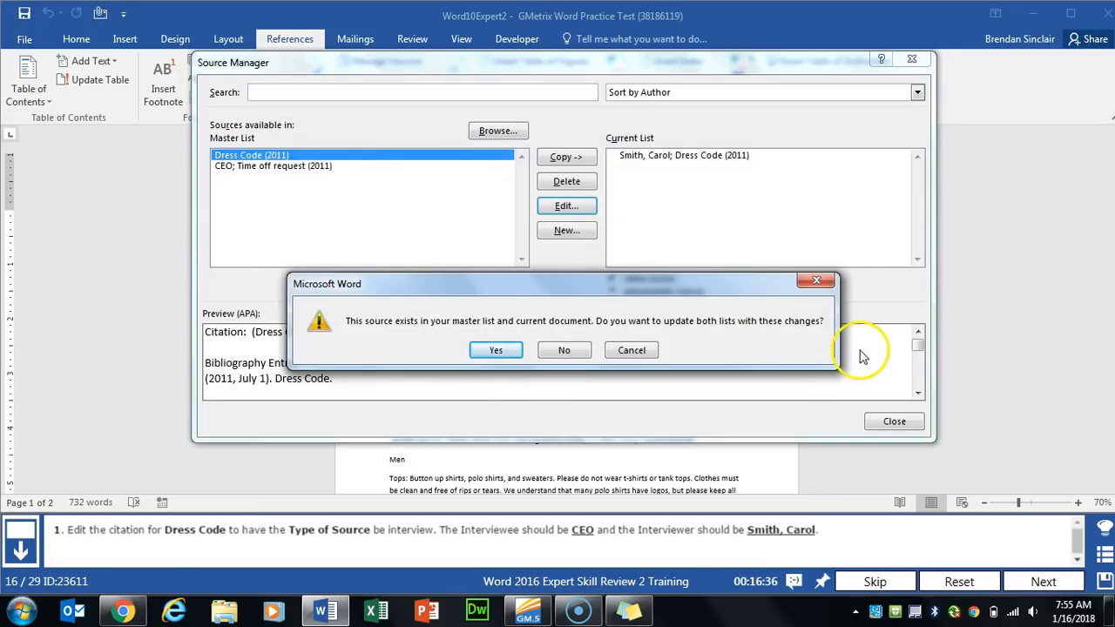
{"action": "left_click", "coordinate": [495, 351]}
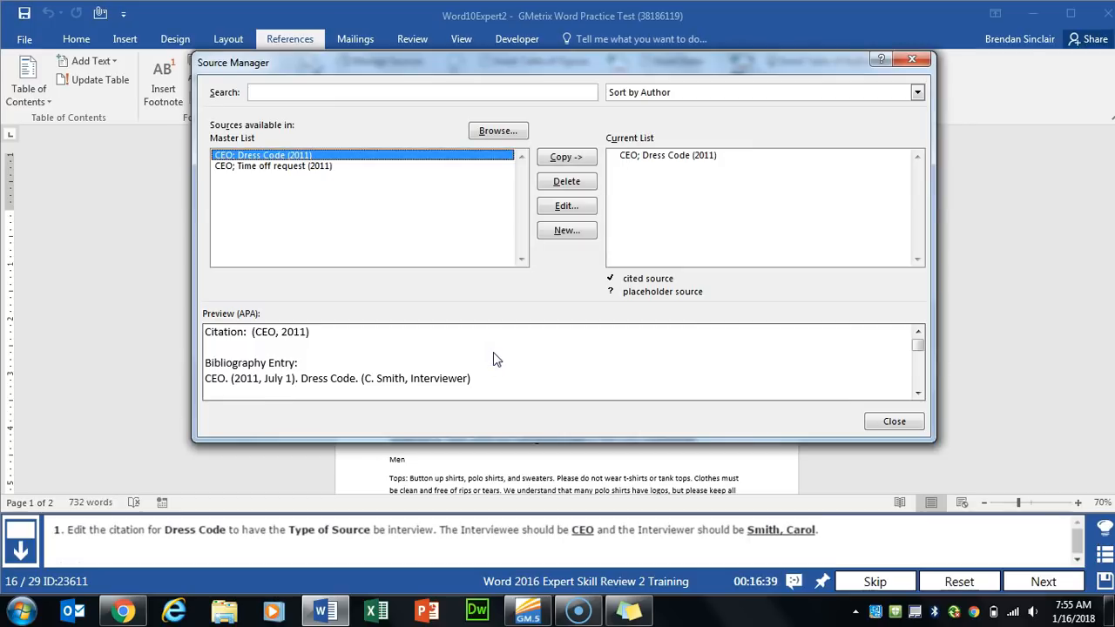
{"action": "left_click", "coordinate": [912, 421]}
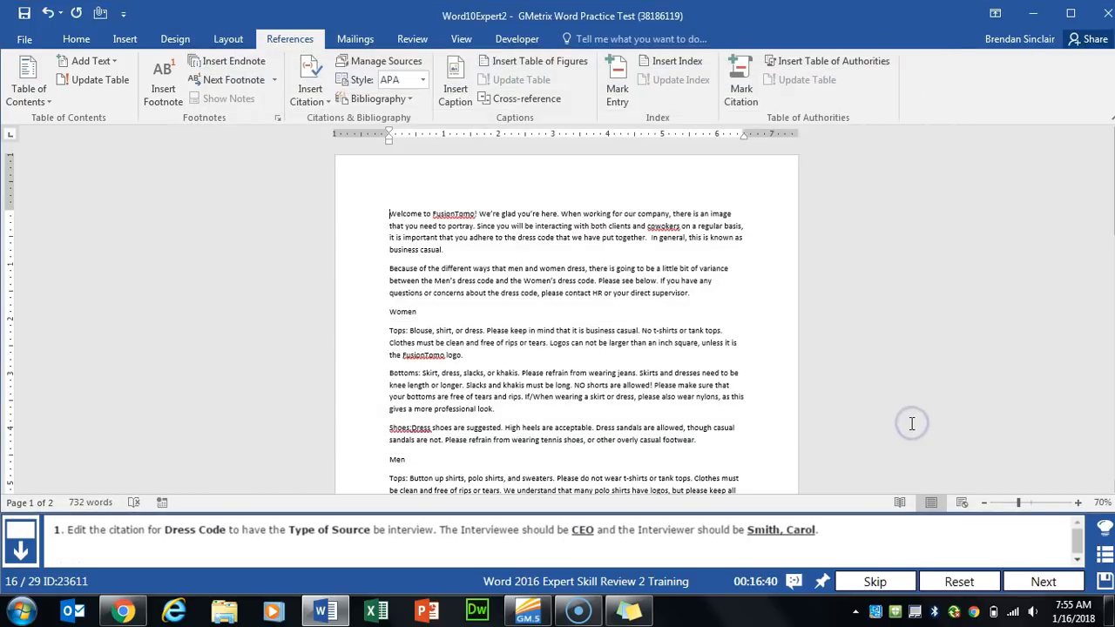
- Mark the quote under Values and Ethics as an Other Authorities citation
{"action": "left_click", "coordinate": [1043, 582]}
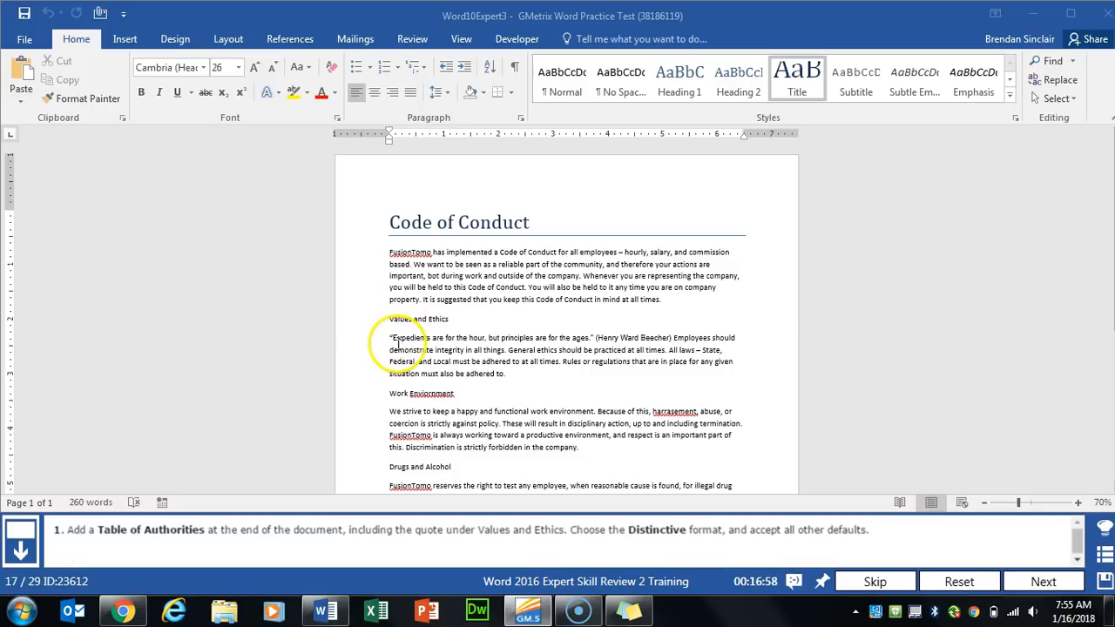
{"action": "left_click_drag", "start_coordinate": [390, 339], "coordinate": [673, 338]}
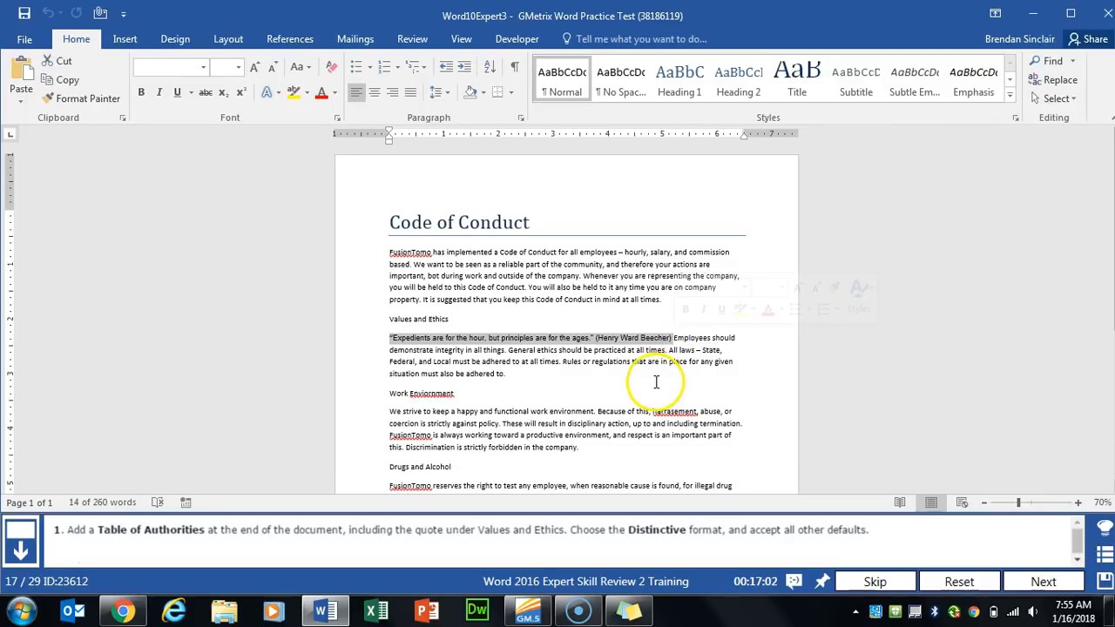
{"action": "left_click", "coordinate": [286, 40]}
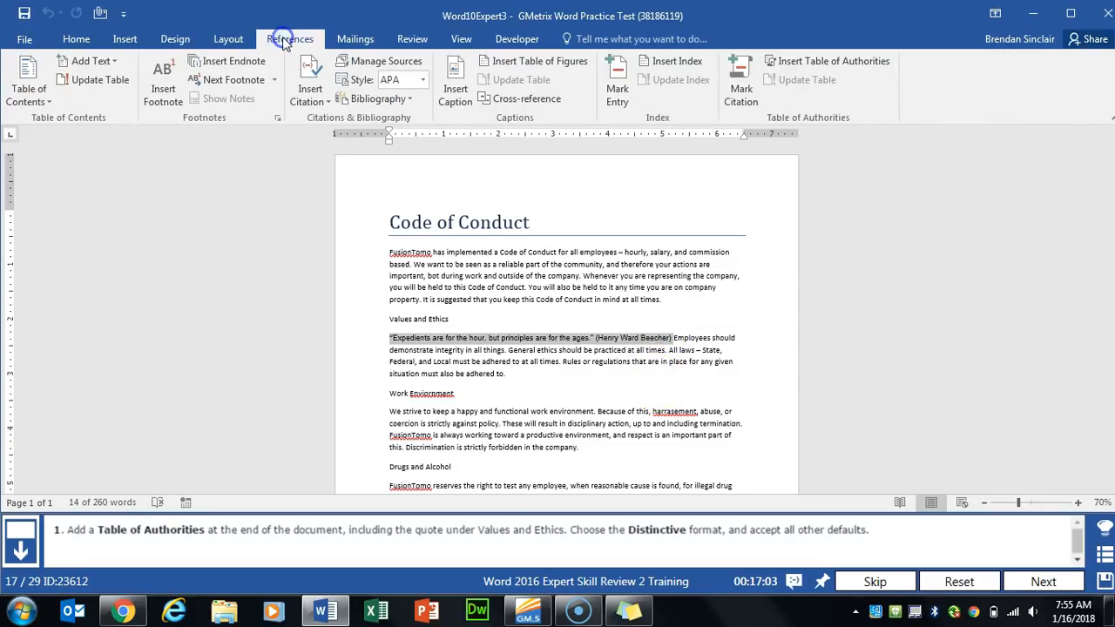
{"action": "left_click", "coordinate": [741, 94]}
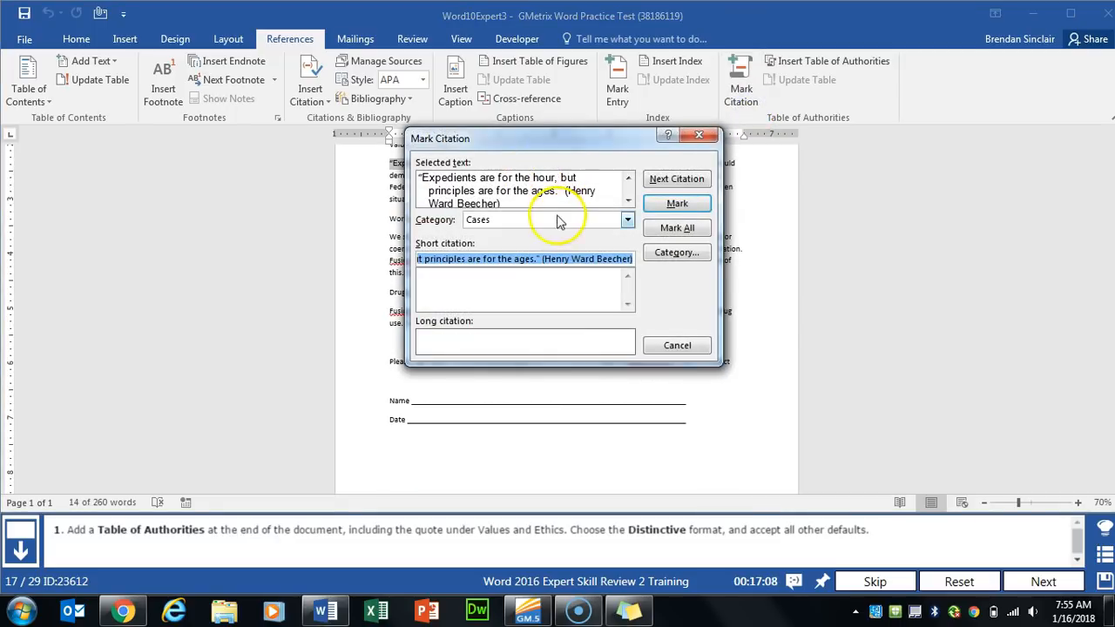
{"action": "left_click", "coordinate": [496, 221]}
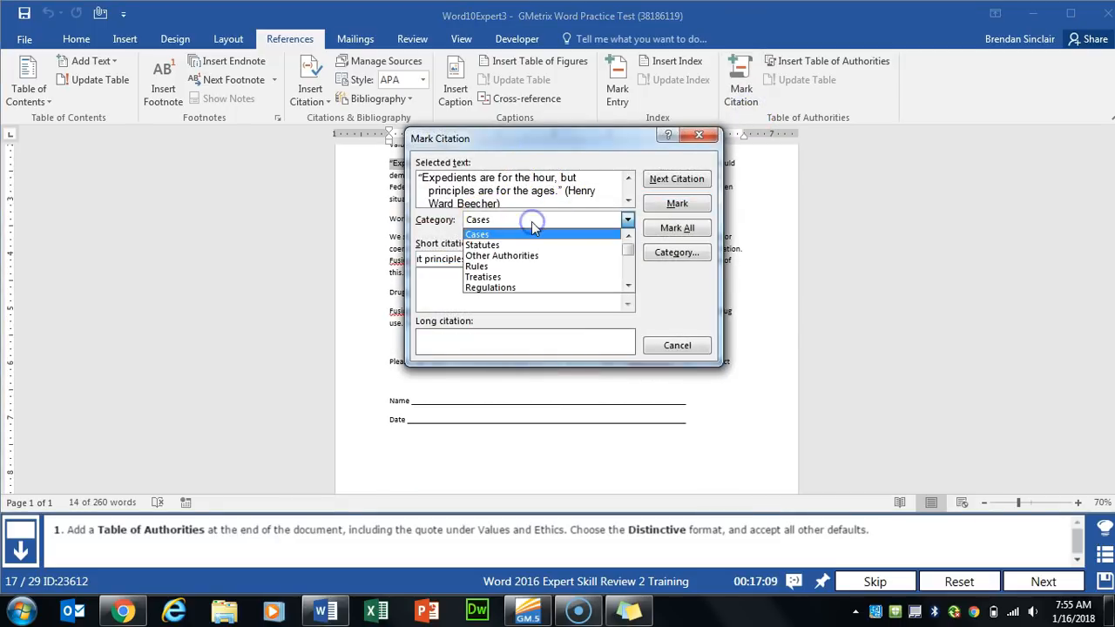
{"action": "left_click", "coordinate": [571, 261]}
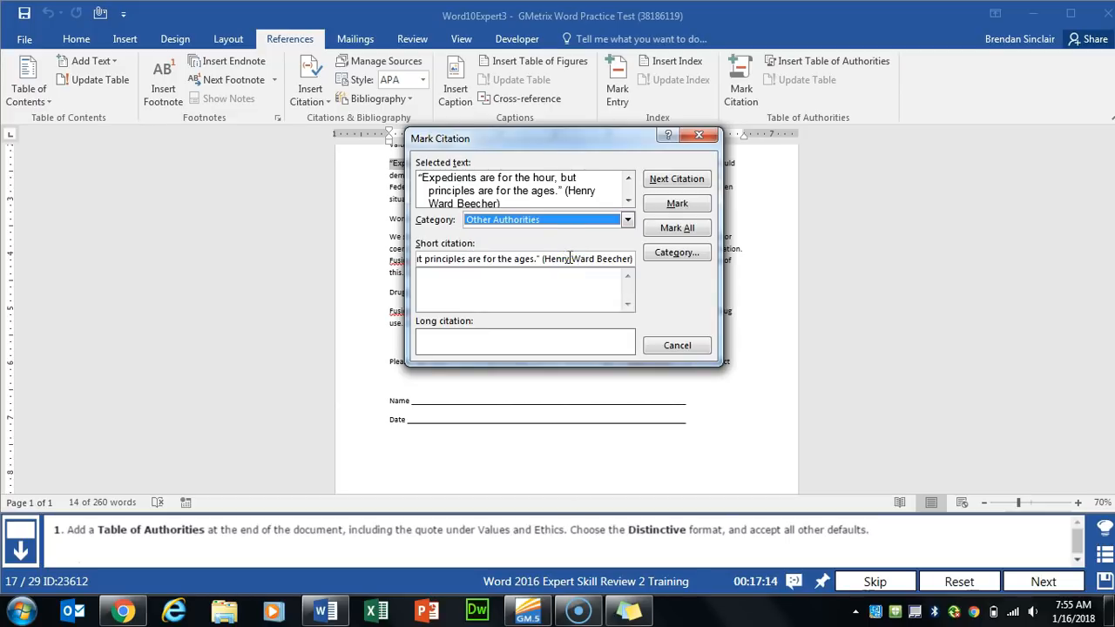
{"action": "left_click", "coordinate": [679, 204]}
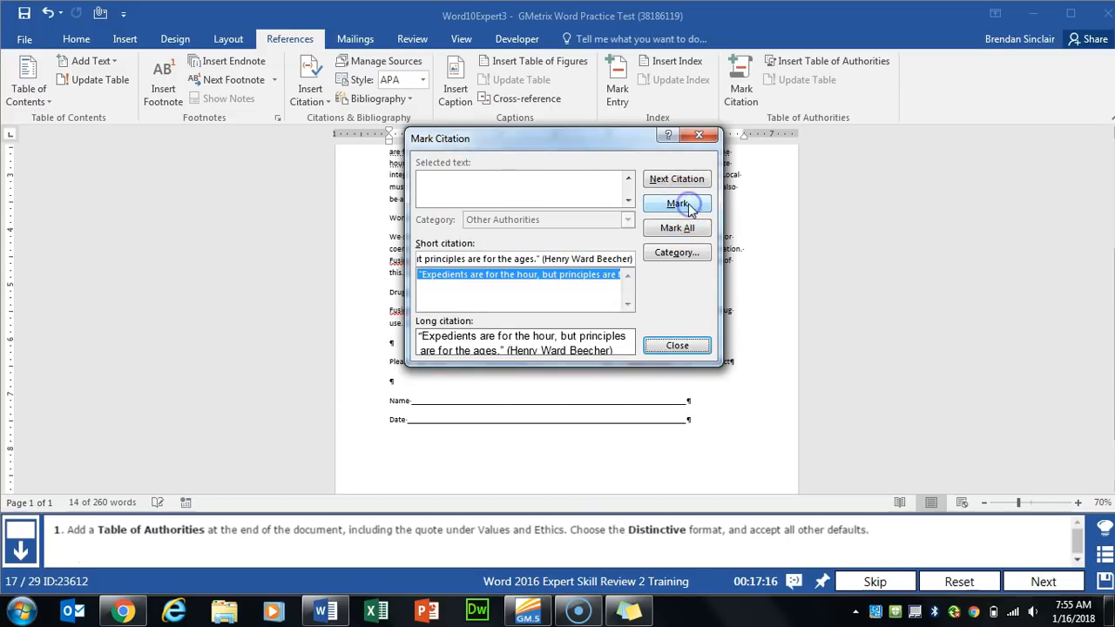
- Close the Mark Citation dialog and place the insertion point below the Date line
{"action": "left_click", "coordinate": [704, 137]}
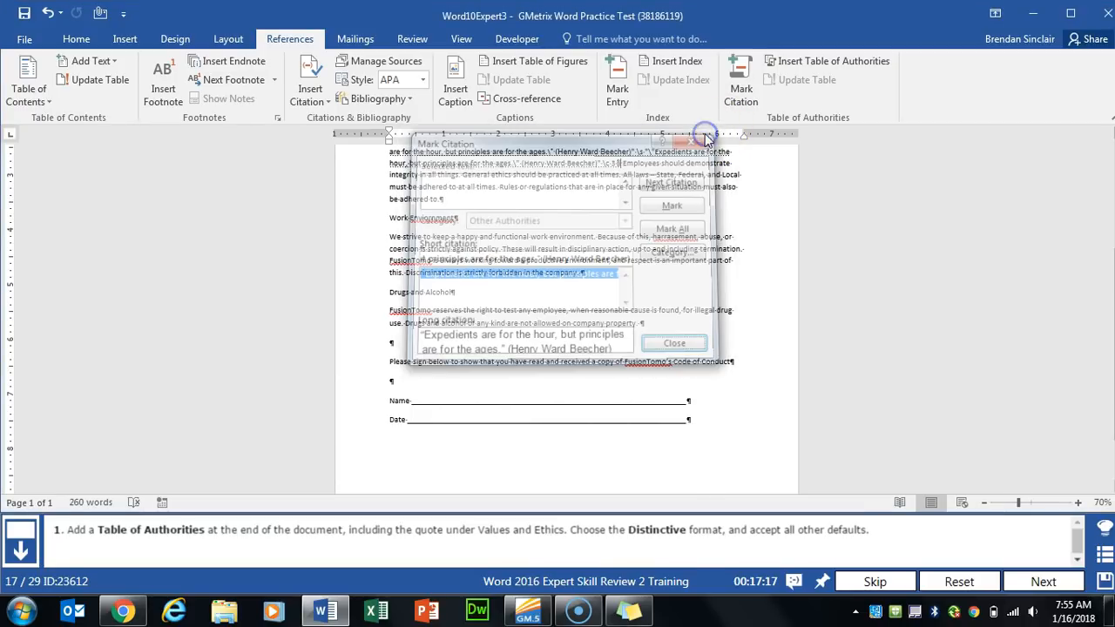
{"action": "scroll", "coordinate": [453, 375], "scroll_direction": "down", "scroll_amount": 1}
{"action": "left_click", "coordinate": [396, 398]}
{"action": "left_click", "coordinate": [393, 367]}
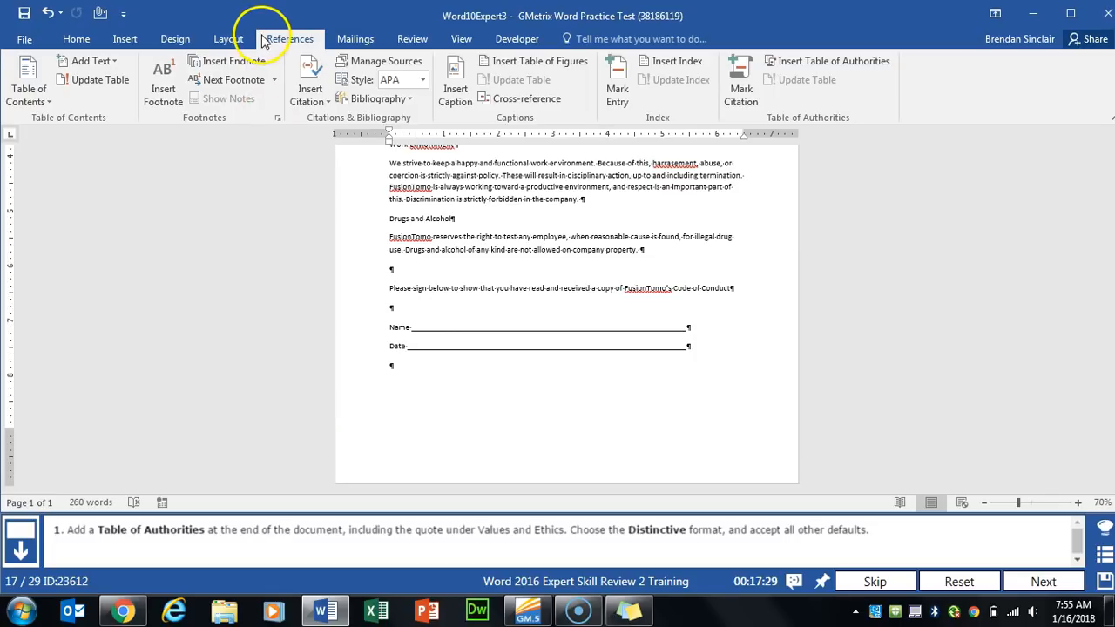
- Insert a Distinctive-format Table of Authorities, then go to the Benefits task
{"action": "left_click", "coordinate": [843, 64]}
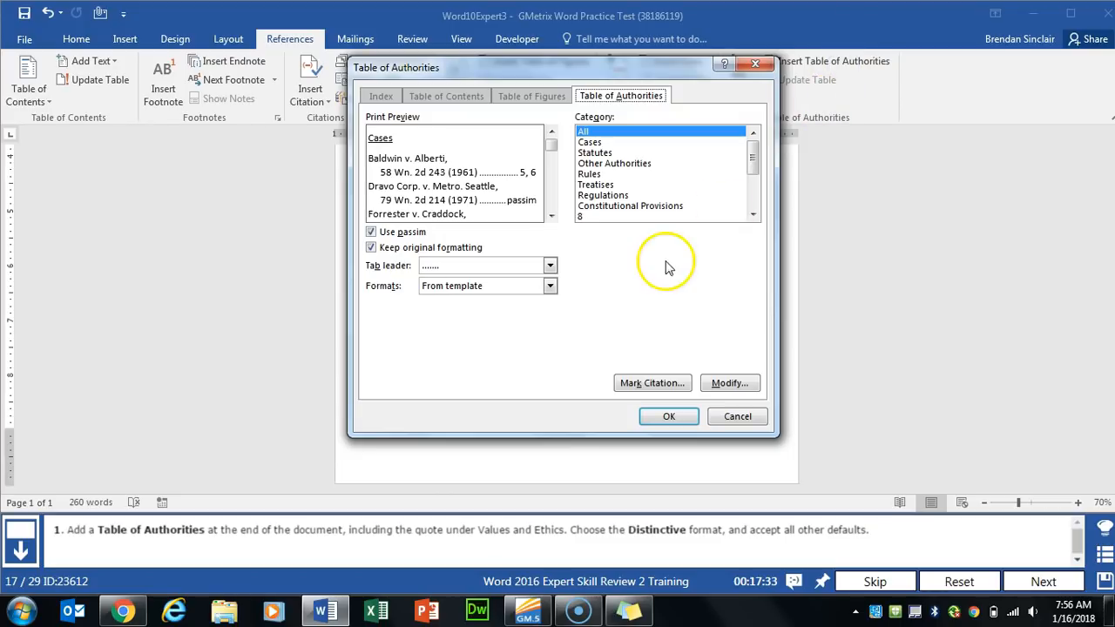
{"action": "left_click", "coordinate": [493, 286]}
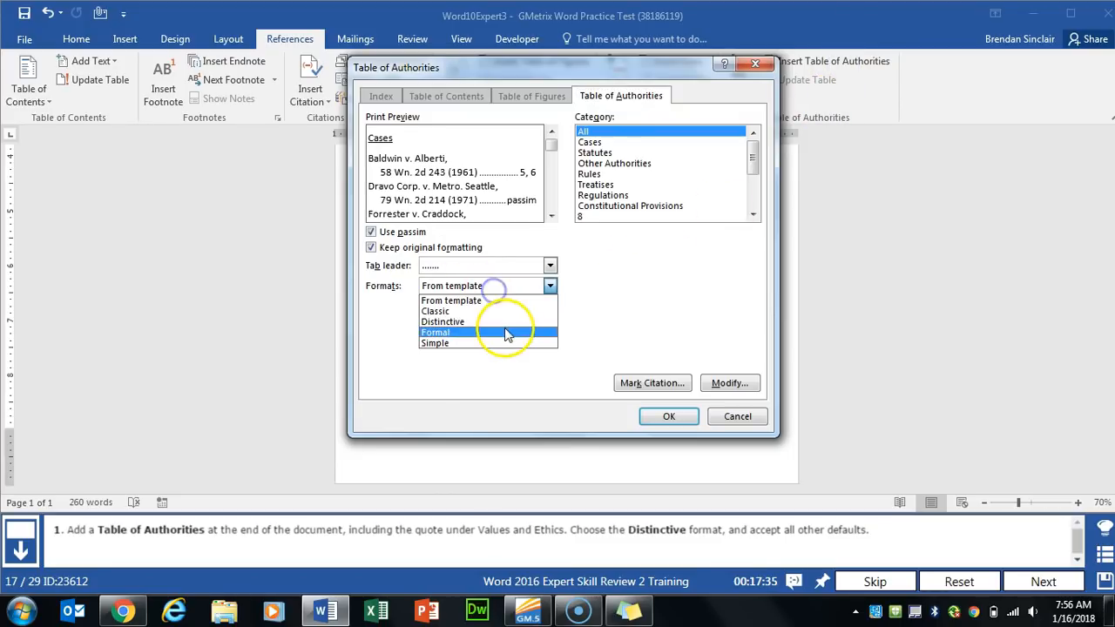
{"action": "left_click", "coordinate": [495, 322]}
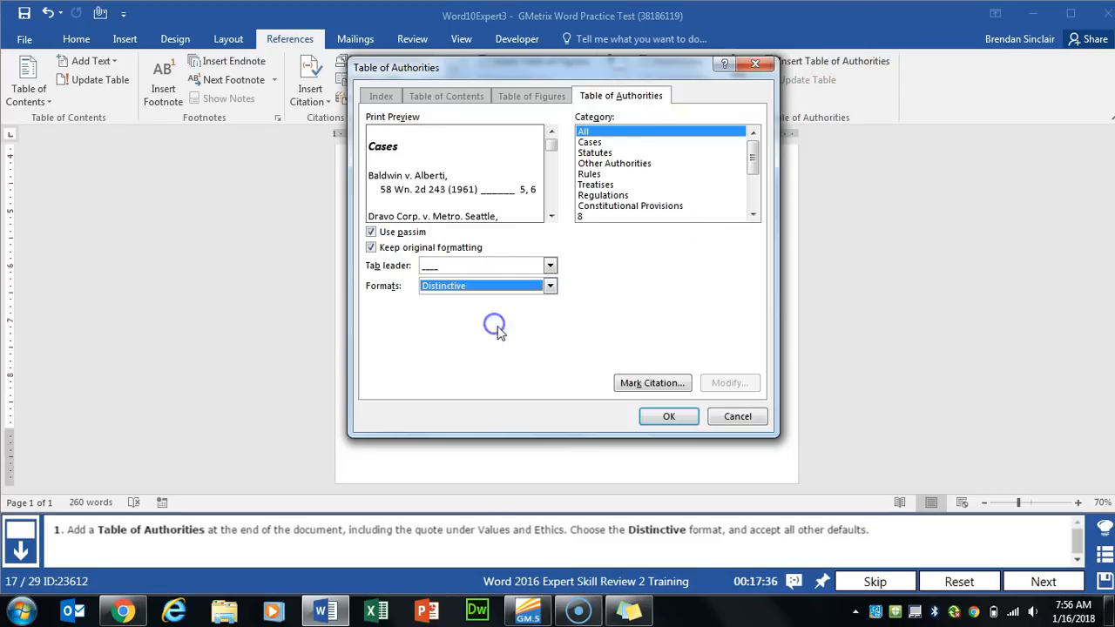
{"action": "left_click", "coordinate": [671, 418]}
{"action": "left_click", "coordinate": [676, 423]}
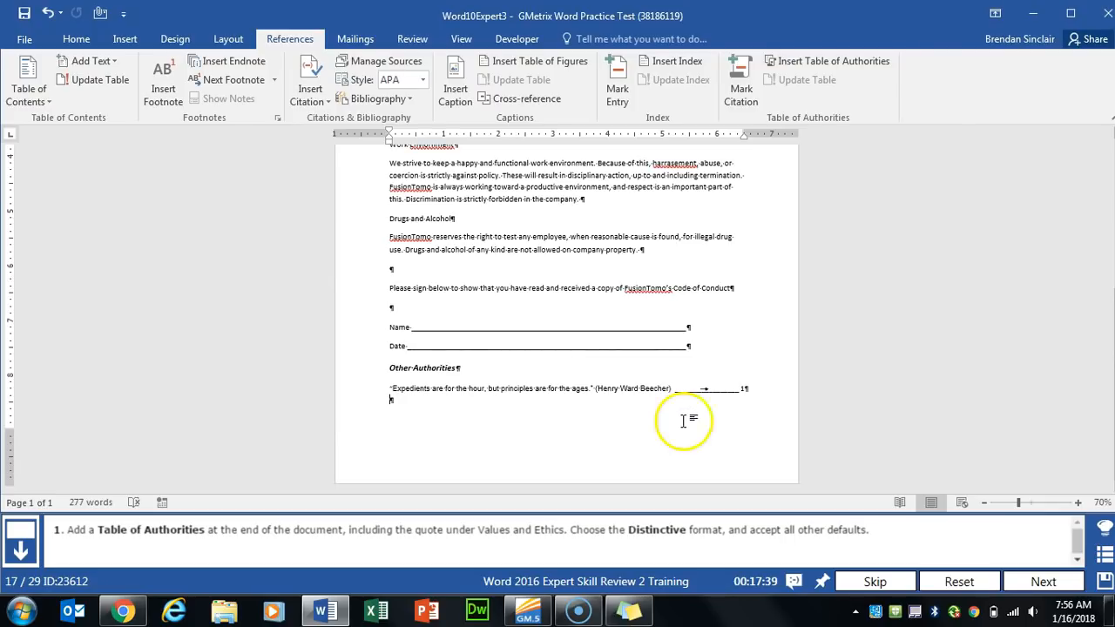
{"action": "left_click", "coordinate": [1043, 581]}
{"action": "left_click", "coordinate": [740, 422]}
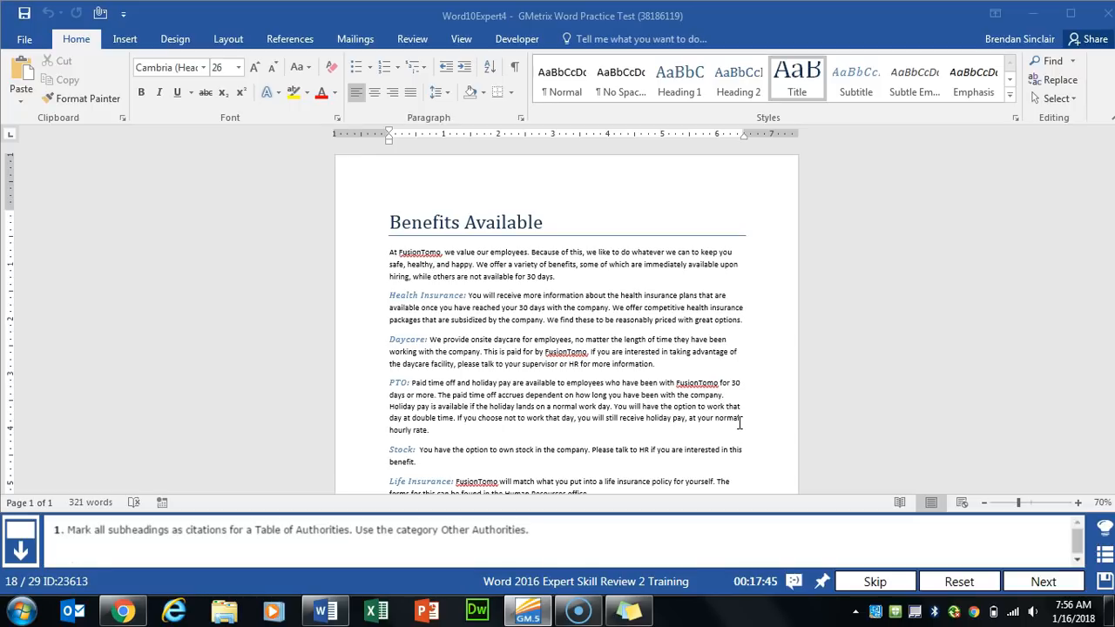
- Mark the Health Insurance: subheading as a citation in the Other Authorities category
{"action": "left_click", "coordinate": [704, 393]}
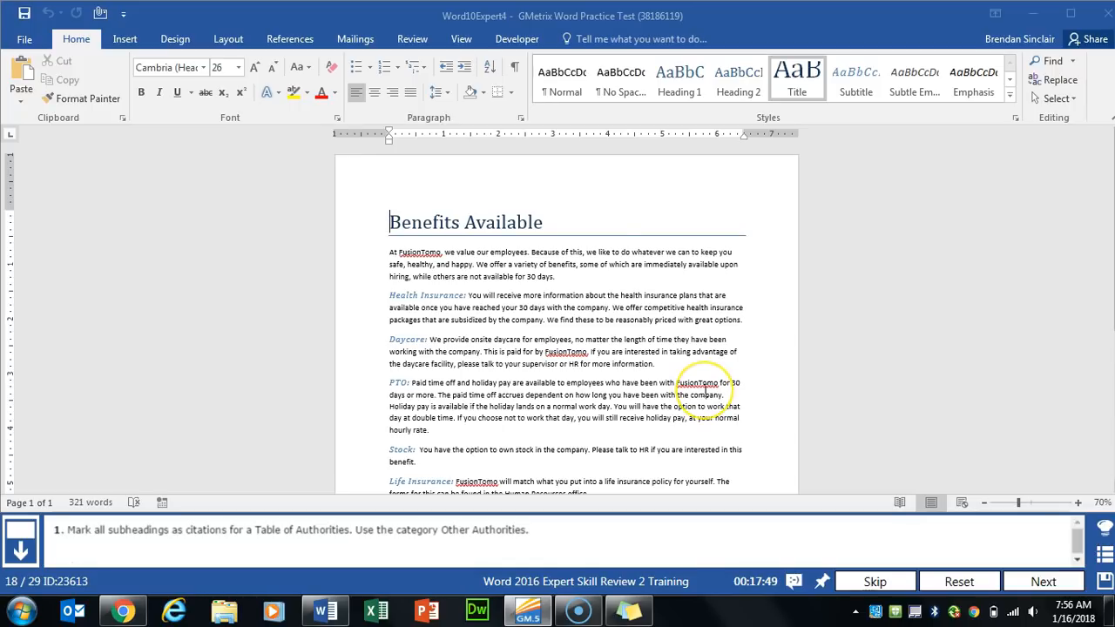
{"action": "left_click_drag", "start_coordinate": [390, 296], "coordinate": [461, 295]}
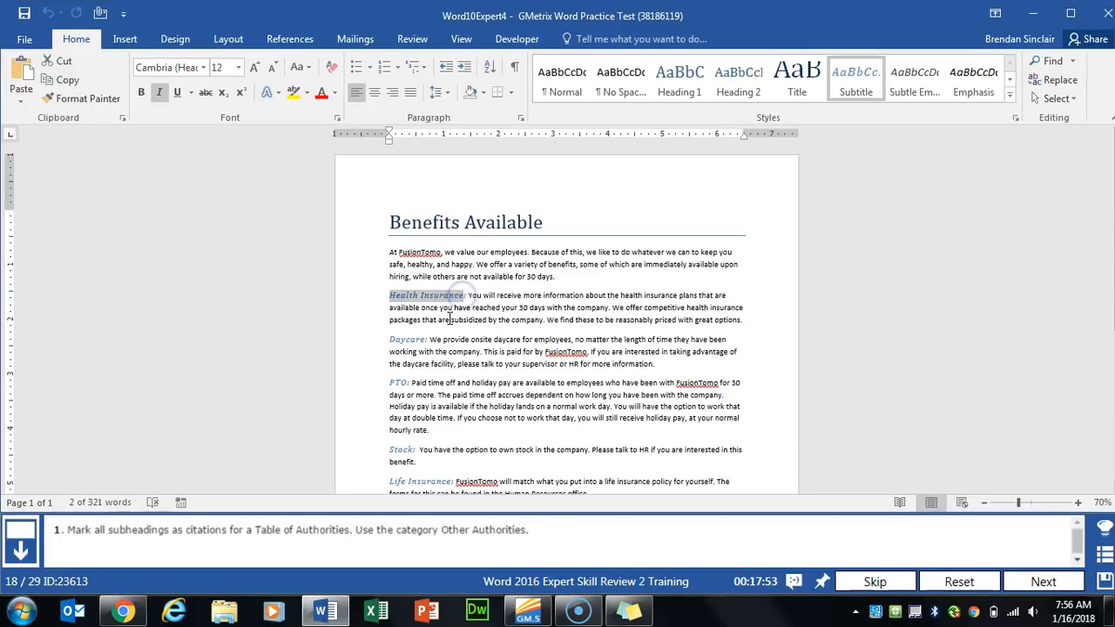
{"action": "left_click", "coordinate": [290, 38]}
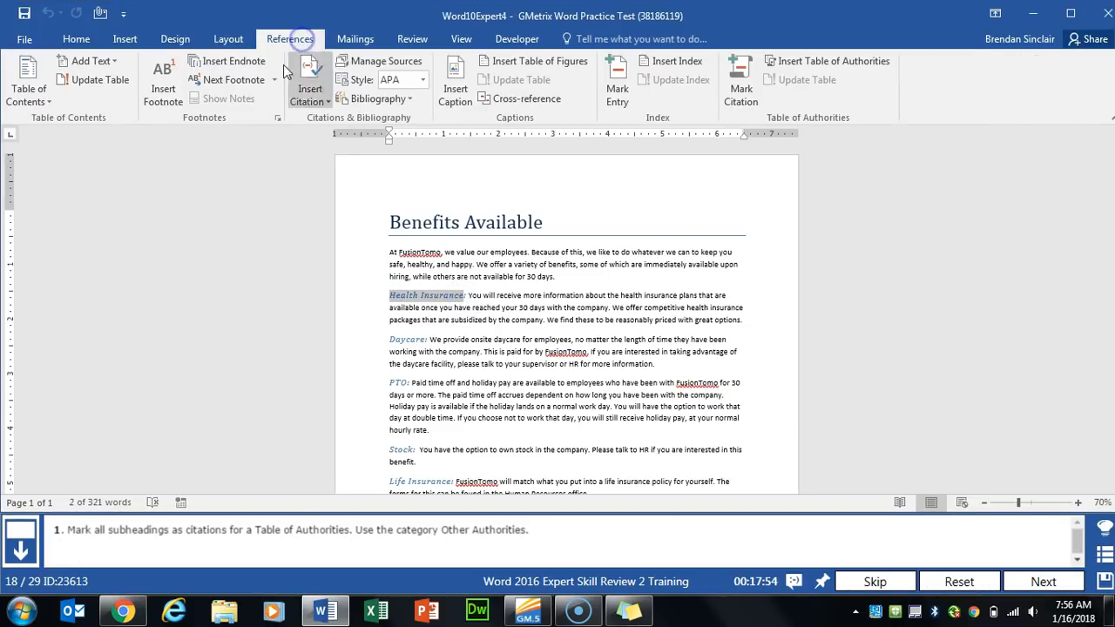
{"action": "left_click", "coordinate": [742, 114]}
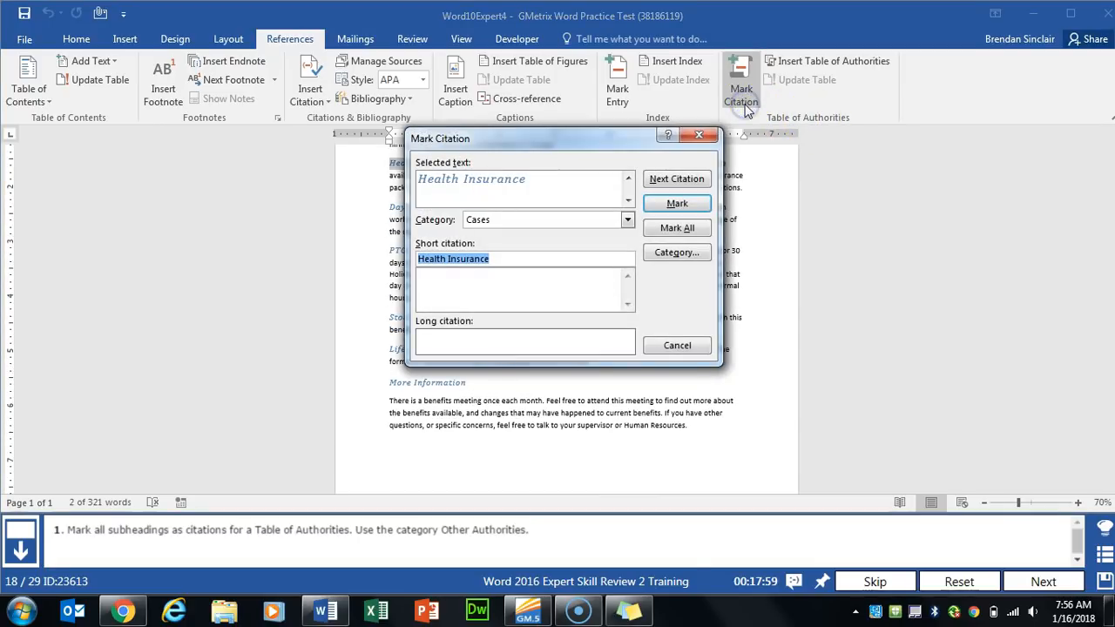
{"action": "left_click", "coordinate": [511, 222]}
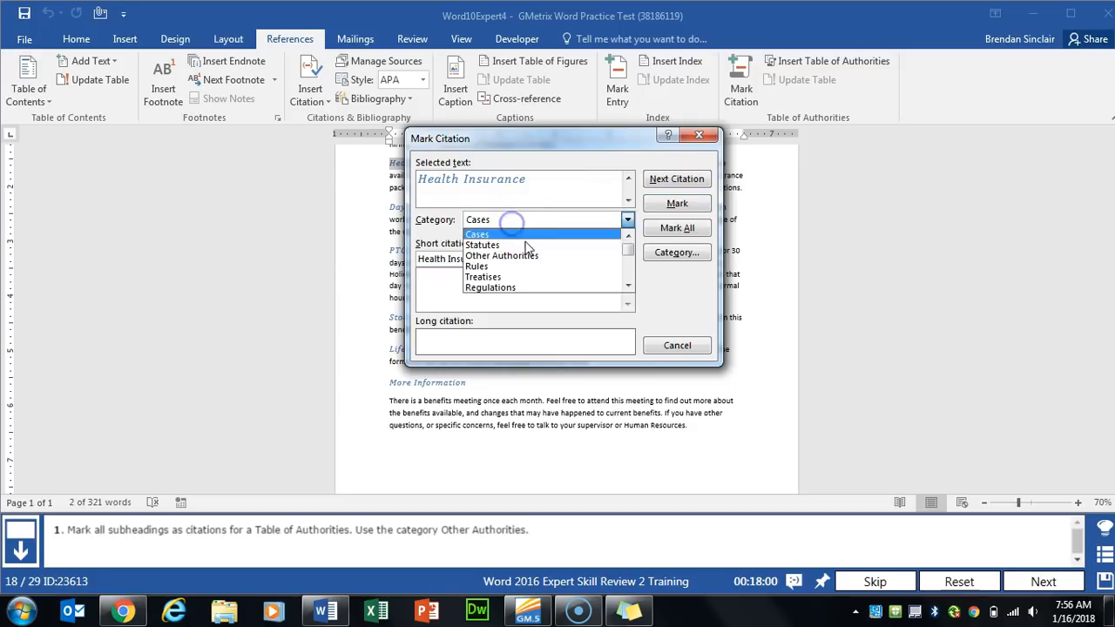
{"action": "left_click", "coordinate": [523, 255]}
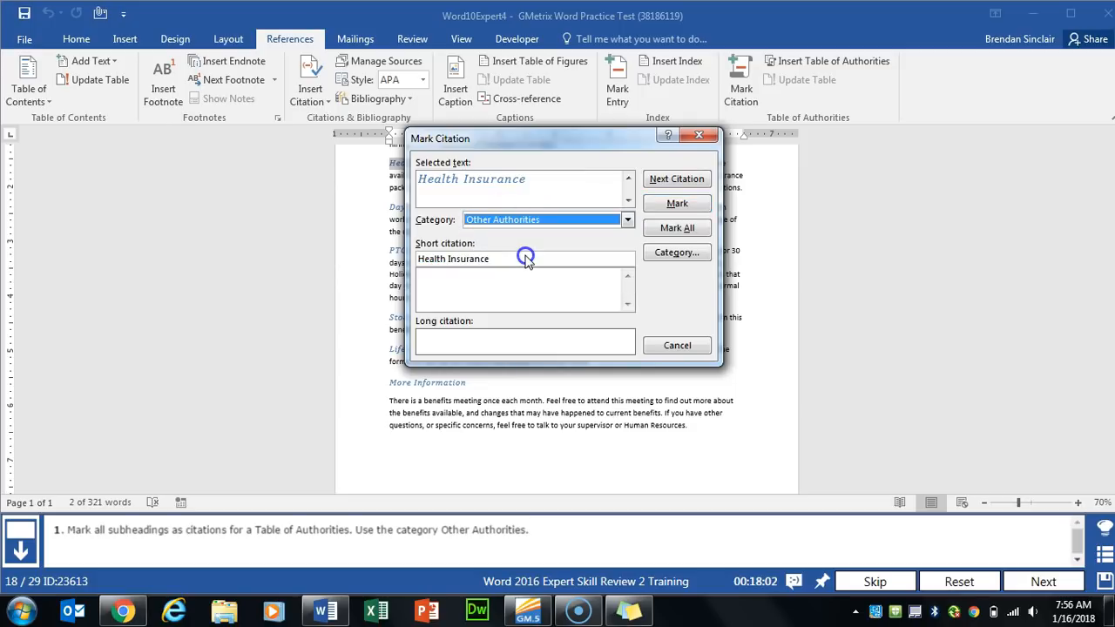
{"action": "left_click", "coordinate": [675, 205]}
{"action": "left_click", "coordinate": [712, 142]}
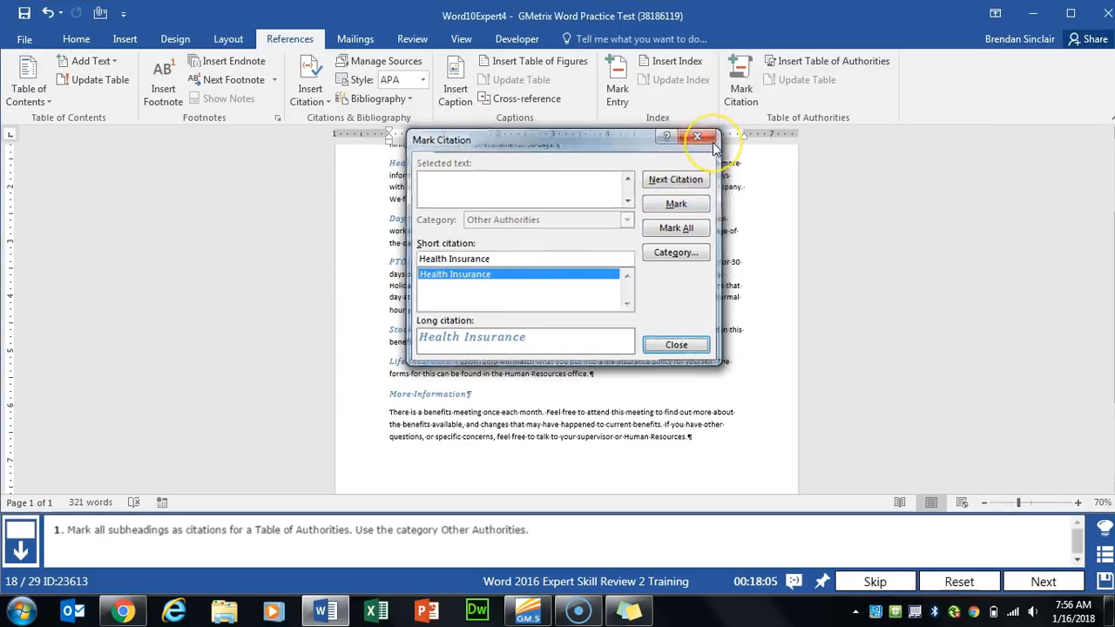
- Mark the Daycare, PTO and Stock subheadings as Other Authorities citations
{"action": "left_click_drag", "start_coordinate": [389, 217], "coordinate": [446, 234]}
{"action": "left_click", "coordinate": [743, 83]}
{"action": "left_click", "coordinate": [687, 204]}
{"action": "left_click", "coordinate": [671, 347]}
{"action": "left_click", "coordinate": [741, 88]}
{"action": "left_click", "coordinate": [669, 204]}
{"action": "left_click", "coordinate": [672, 345]}
{"action": "left_click", "coordinate": [742, 88]}
{"action": "left_click", "coordinate": [669, 204]}
{"action": "left_click", "coordinate": [672, 344]}
- Mark Life Insurance and More Information as citations, then advance to the next task
{"action": "left_click", "coordinate": [741, 87]}
{"action": "left_click", "coordinate": [669, 204]}
{"action": "left_click", "coordinate": [672, 345]}
{"action": "left_click_drag", "start_coordinate": [390, 277], "coordinate": [471, 277]}
{"action": "left_click", "coordinate": [742, 87]}
{"action": "key", "text": "Return"}
{"action": "left_click", "coordinate": [662, 345]}
{"action": "left_click", "coordinate": [1041, 581]}
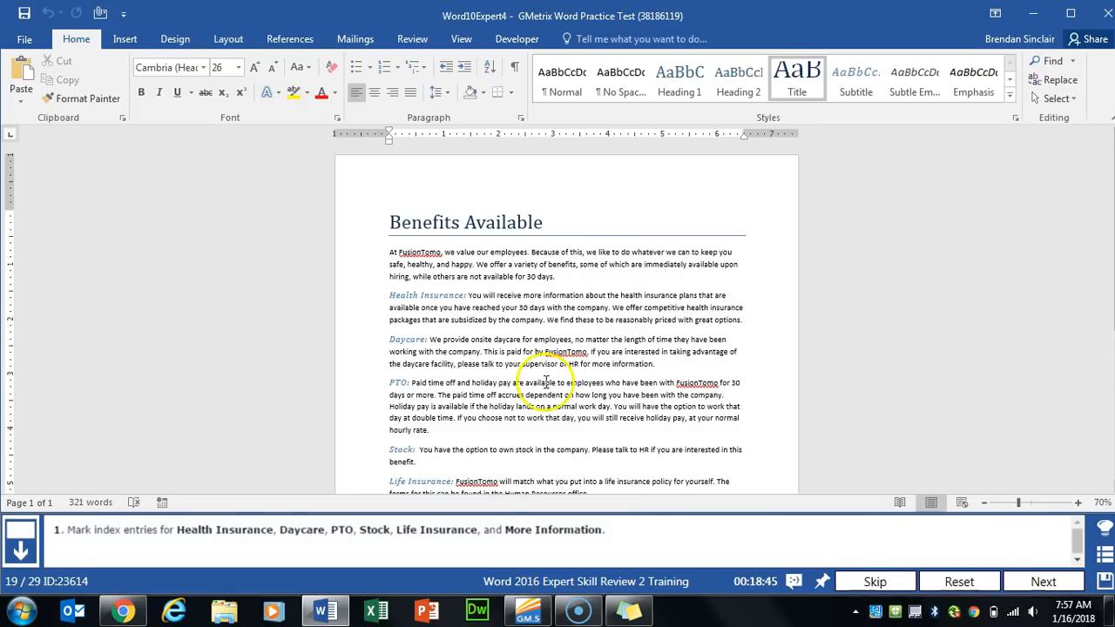
- Mark the Health Insurance and Daycare subheadings as index entries
{"action": "left_click_drag", "start_coordinate": [388, 296], "coordinate": [465, 296]}
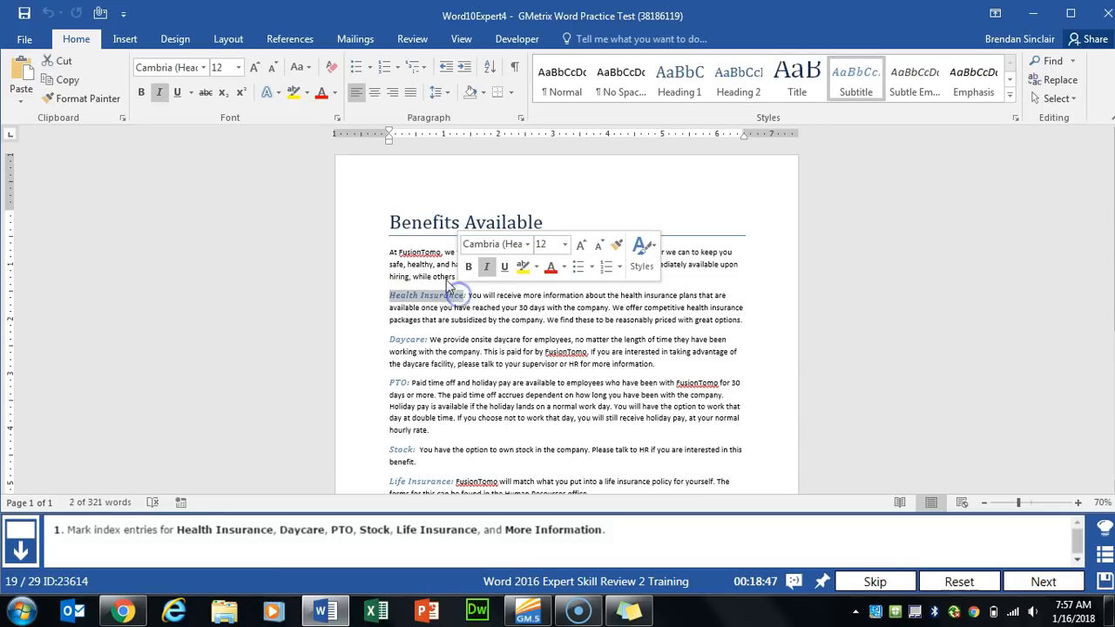
{"action": "left_click", "coordinate": [302, 41]}
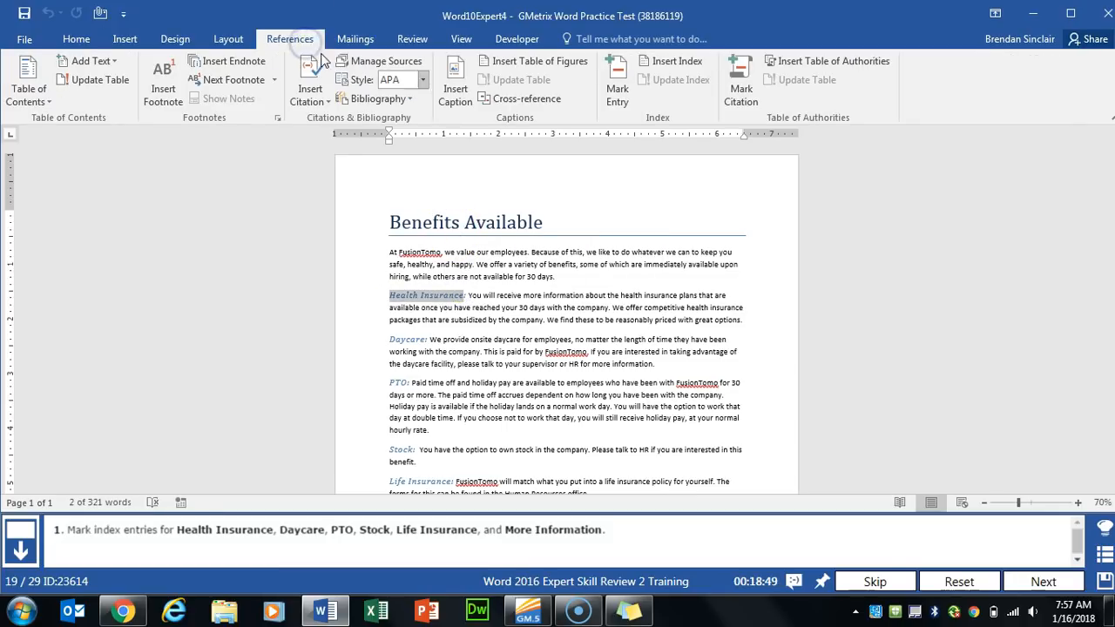
{"action": "left_click", "coordinate": [619, 92]}
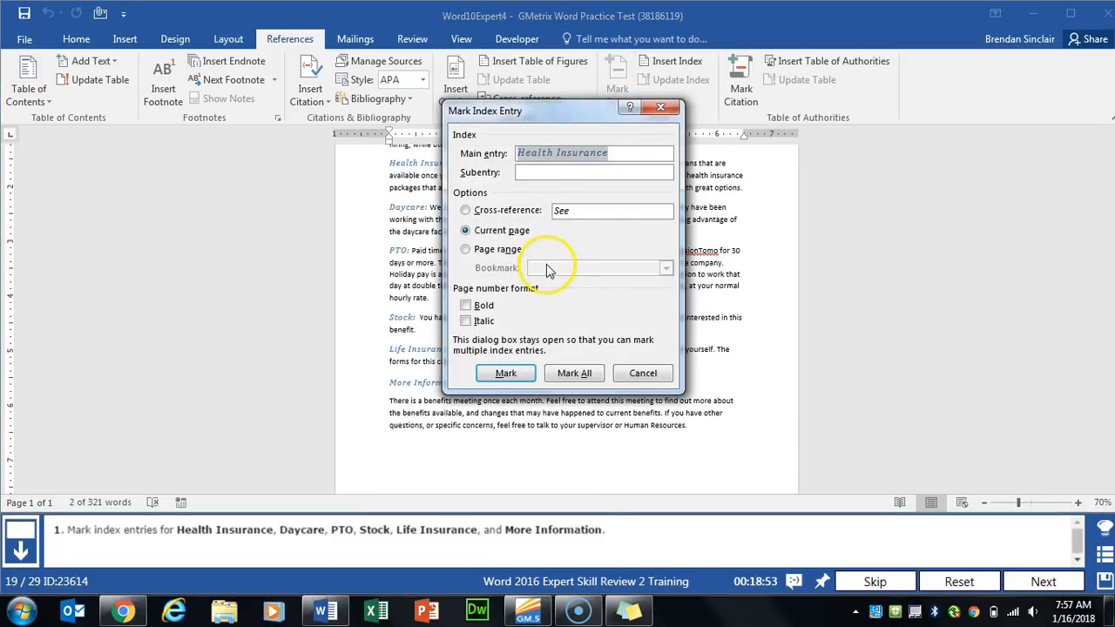
{"action": "left_click", "coordinate": [509, 373]}
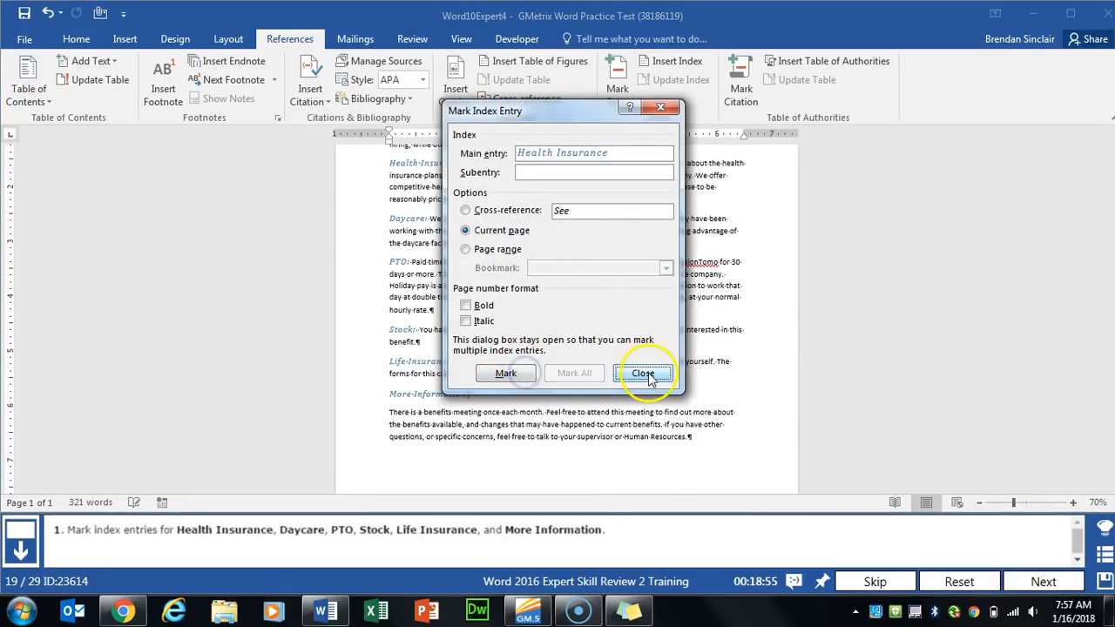
{"action": "left_click", "coordinate": [644, 373]}
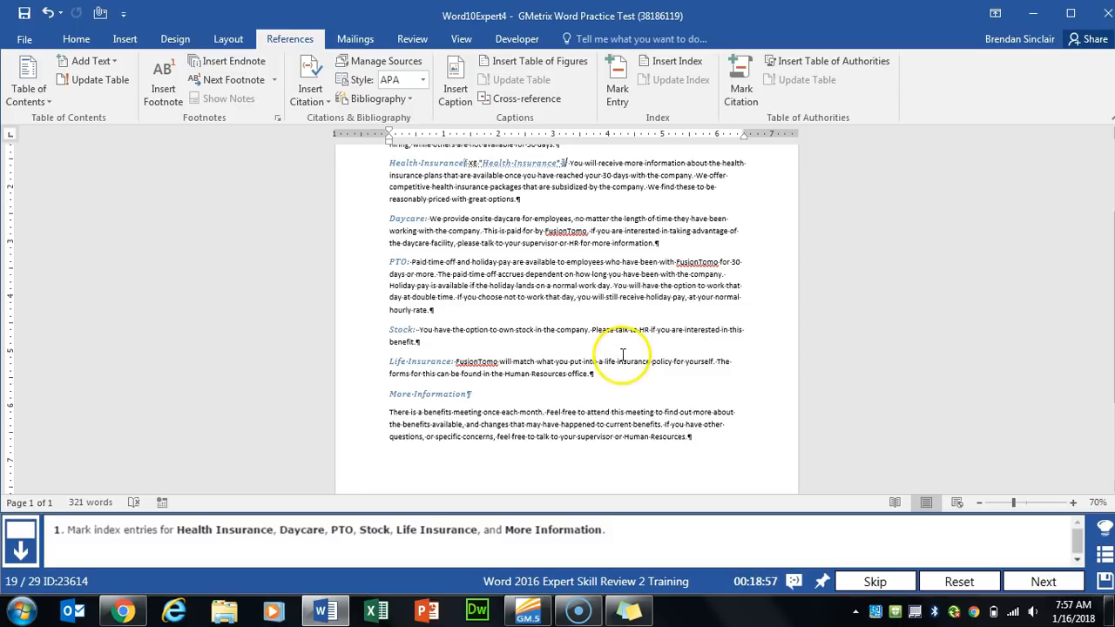
{"action": "double_click", "coordinate": [407, 218]}
{"action": "key", "text": "alt+shift+x"}
{"action": "left_click", "coordinate": [510, 373]}
{"action": "left_click", "coordinate": [643, 372]}
- Mark the PTO and Stock subheadings as index entries
{"action": "double_click", "coordinate": [399, 207]}
{"action": "left_click", "coordinate": [617, 87]}
{"action": "left_click", "coordinate": [510, 373]}
{"action": "left_click", "coordinate": [643, 372]}
{"action": "double_click", "coordinate": [400, 230]}
{"action": "left_click", "coordinate": [616, 83]}
{"action": "left_click", "coordinate": [510, 372]}
{"action": "left_click", "coordinate": [631, 371]}
- Mark Life Insurance and More Information as index entries, then advance to the next task
{"action": "left_click_drag", "start_coordinate": [389, 222], "coordinate": [449, 222]}
{"action": "left_click", "coordinate": [617, 83]}
{"action": "left_click", "coordinate": [510, 373]}
{"action": "left_click", "coordinate": [631, 374]}
{"action": "left_click_drag", "start_coordinate": [389, 254], "coordinate": [464, 254]}
{"action": "left_click", "coordinate": [617, 88]}
{"action": "left_click", "coordinate": [572, 373]}
{"action": "left_click", "coordinate": [629, 367]}
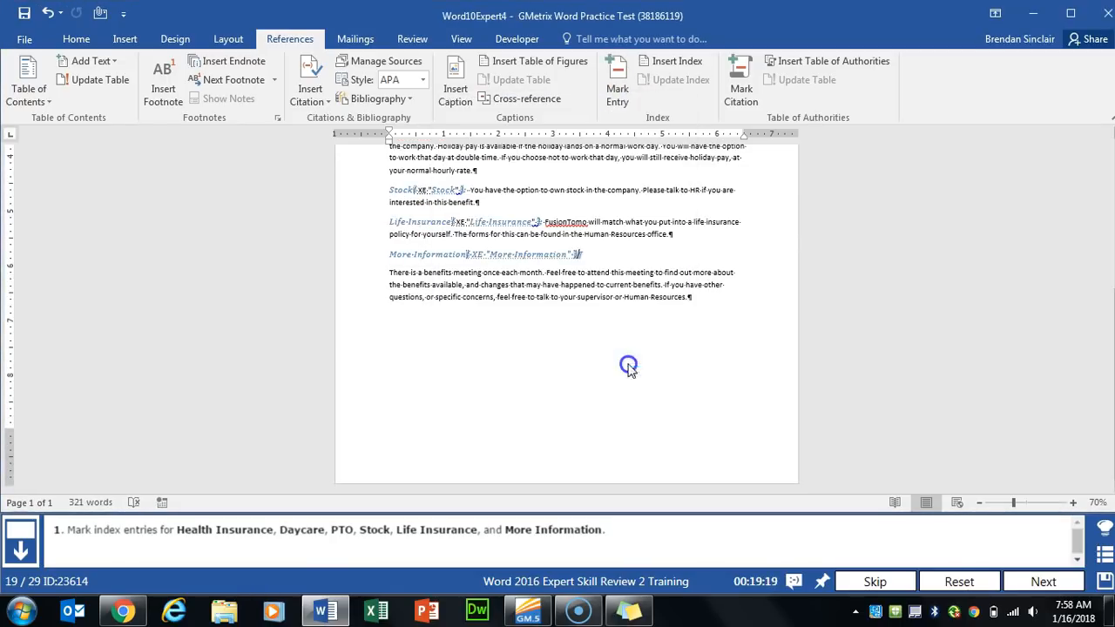
{"action": "left_click", "coordinate": [1029, 577]}
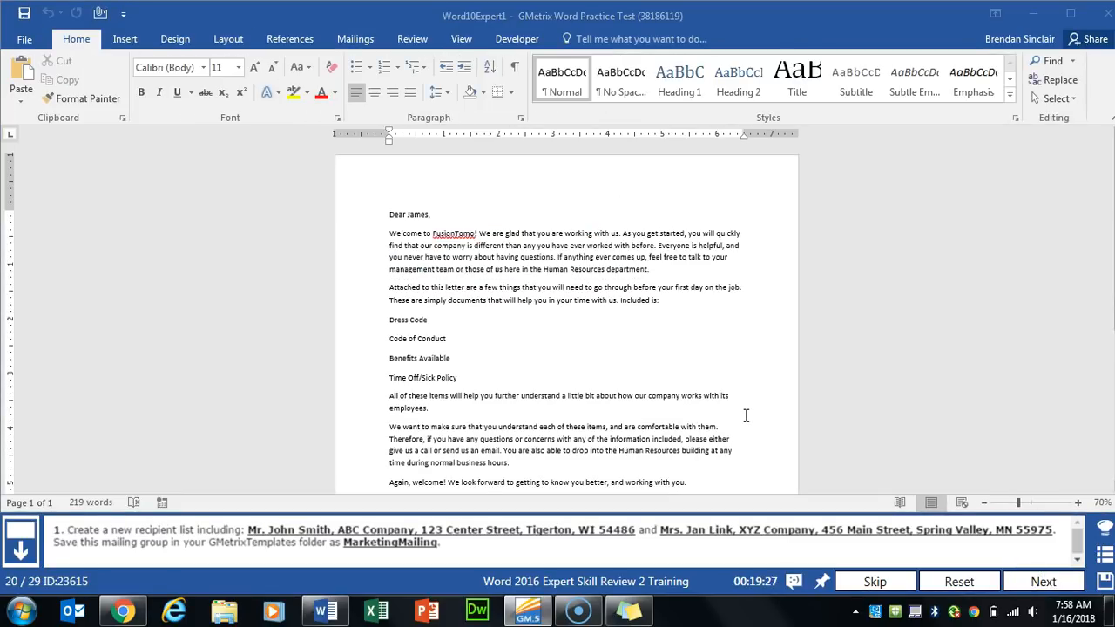
- Start typing a new mail merge recipient list
{"action": "left_click", "coordinate": [358, 40]}
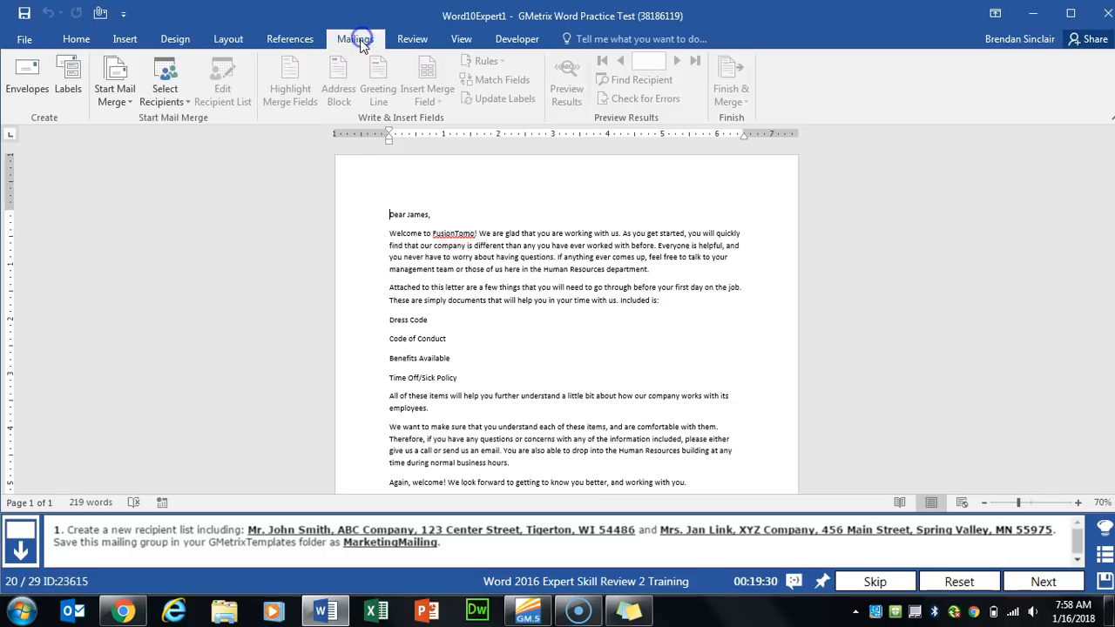
{"action": "left_click", "coordinate": [163, 101]}
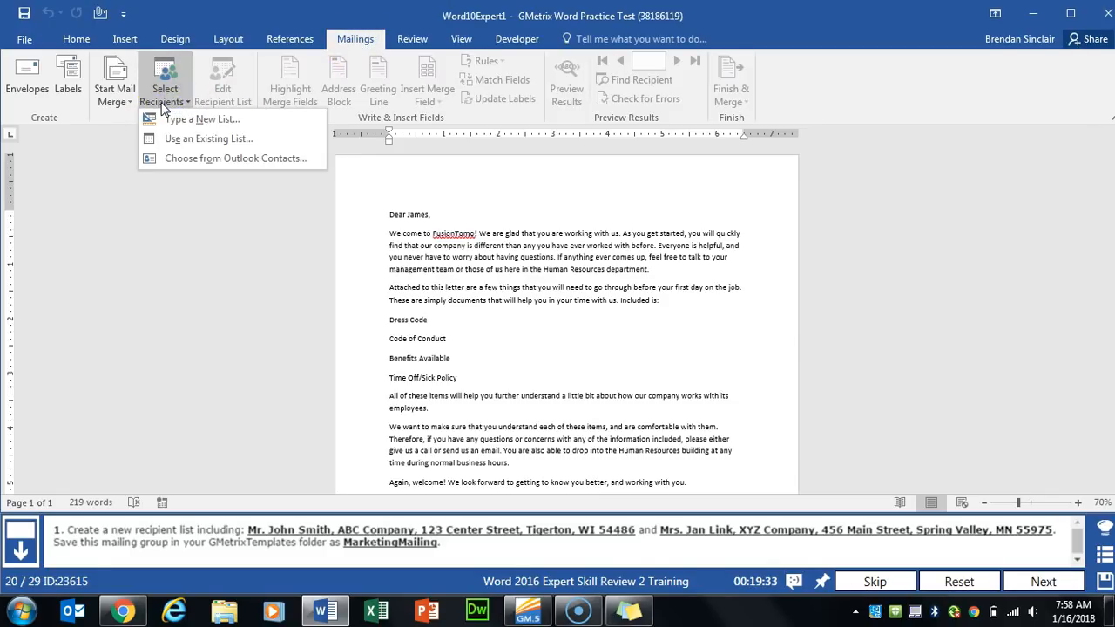
{"action": "left_click", "coordinate": [179, 122]}
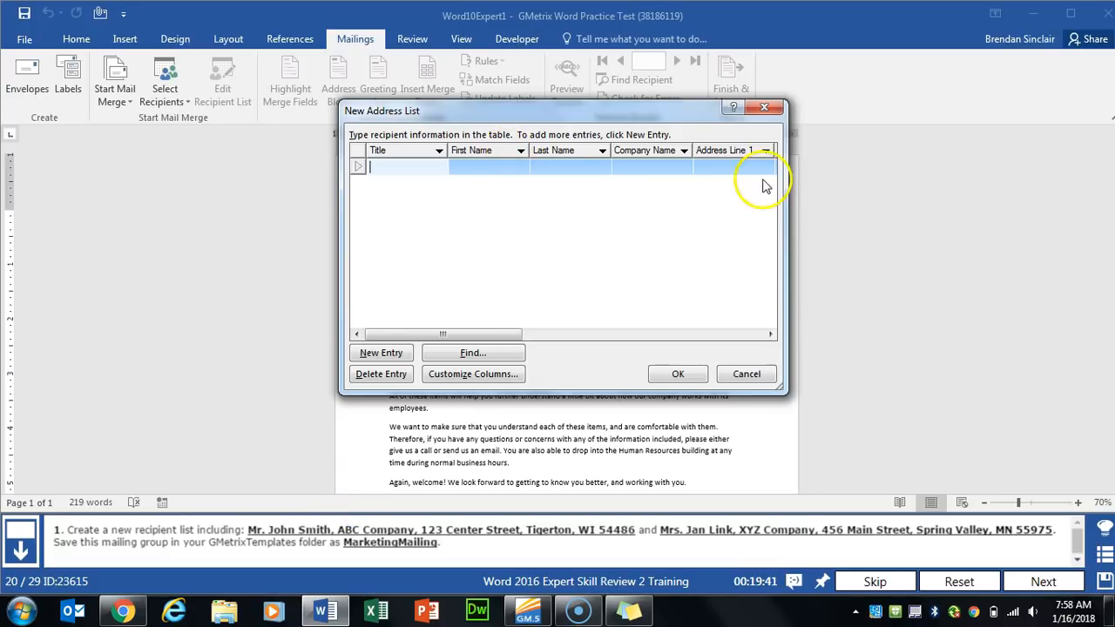
- Enter the first recipient (Mr.) at ABC Company with name, street, city, state and ZIP
{"action": "left_click", "coordinate": [423, 169]}
{"action": "type", "text": "Mr."}
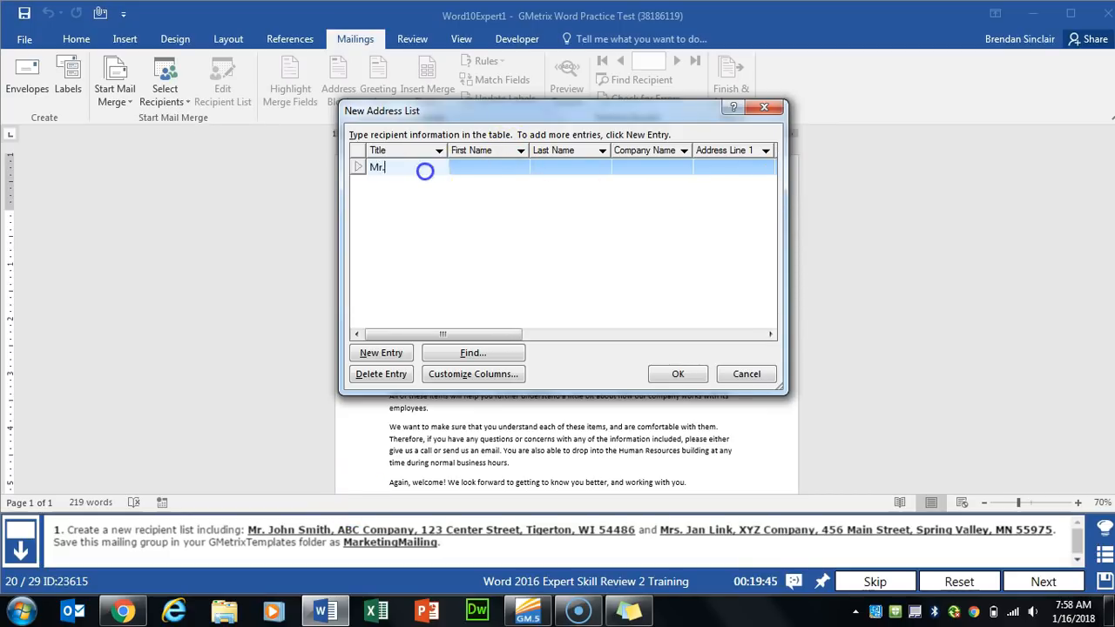
{"action": "key", "text": "Tab"}
{"action": "type", "text": "Smith"}
{"action": "key", "text": "BackSpace"}
{"action": "key", "text": "BackSpace"}
{"action": "key", "text": "BackSpace"}
{"action": "key", "text": "BackSpace"}
{"action": "key", "text": "BackSpace"}
{"action": "type", "text": "John"}
{"action": "key", "text": "Tab"}
{"action": "type", "text": "Smith"}
{"action": "key", "text": "Tab"}
{"action": "key", "text": "Tab"}
{"action": "key", "text": "shift+Tab"}
{"action": "type", "text": "ABC Company"}
{"action": "key", "text": "Tab"}
{"action": "type", "text": "123 Center Street"}
{"action": "key", "text": "Tab"}
{"action": "key", "text": "Tab"}
{"action": "type", "text": "Tigerton"}
{"action": "key", "text": "Tab"}
{"action": "type", "text": "WI"}
- Add a second recipient (Mrs.) at XYZ Company with name, street, city, state and ZIP
{"action": "key", "text": "Tab"}
{"action": "type", "text": "54486"}
{"action": "left_click", "coordinate": [381, 353]}
{"action": "type", "text": "Mrs."}
{"action": "key", "text": "Tab"}
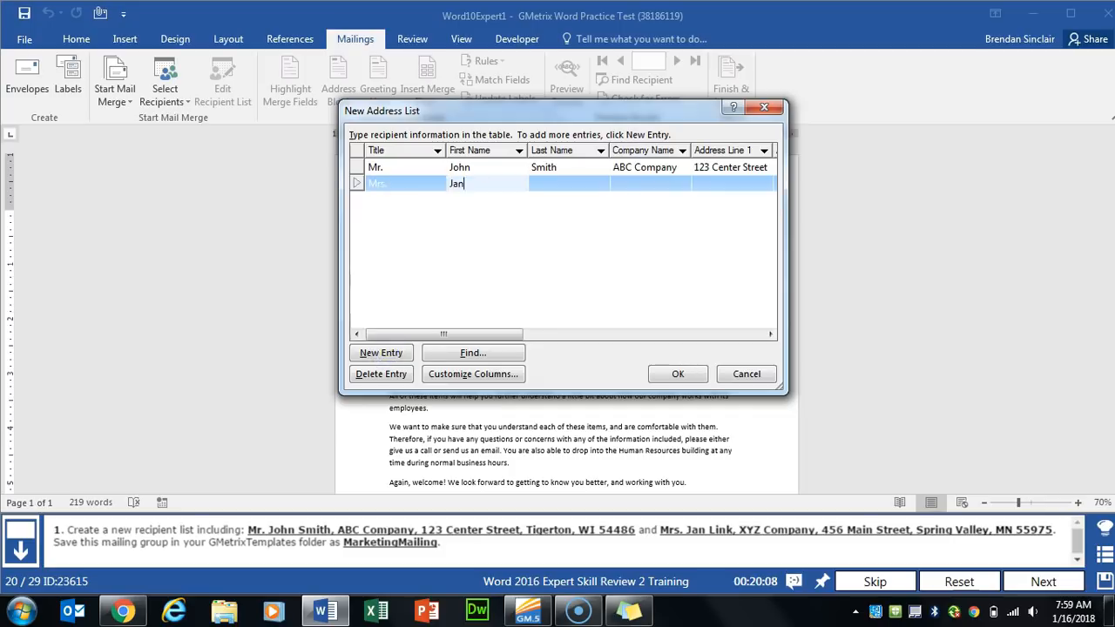
{"action": "key", "text": "Tab"}
{"action": "key", "text": "Tab"}
{"action": "type", "text": "XYZ Company"}
{"action": "key", "text": "Tab"}
{"action": "type", "text": "456 Main Street"}
{"action": "key", "text": "Tab"}
{"action": "key", "text": "Tab"}
{"action": "type", "text": "Spring Valley"}
{"action": "key", "text": "Tab"}
{"action": "type", "text": "MN"}
{"action": "key", "text": "Tab"}
{"action": "type", "text": "559"}
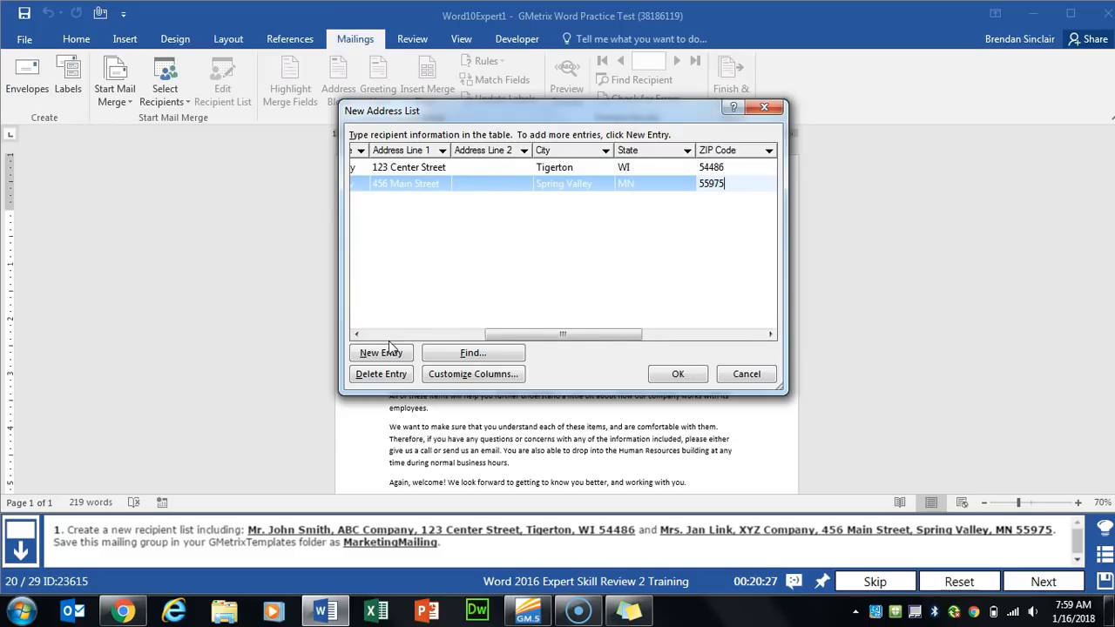
{"action": "left_click", "coordinate": [510, 287]}
- Save the list as MarketingMailing in GMetrixTemplates and advance to the next task
{"action": "left_click", "coordinate": [676, 373]}
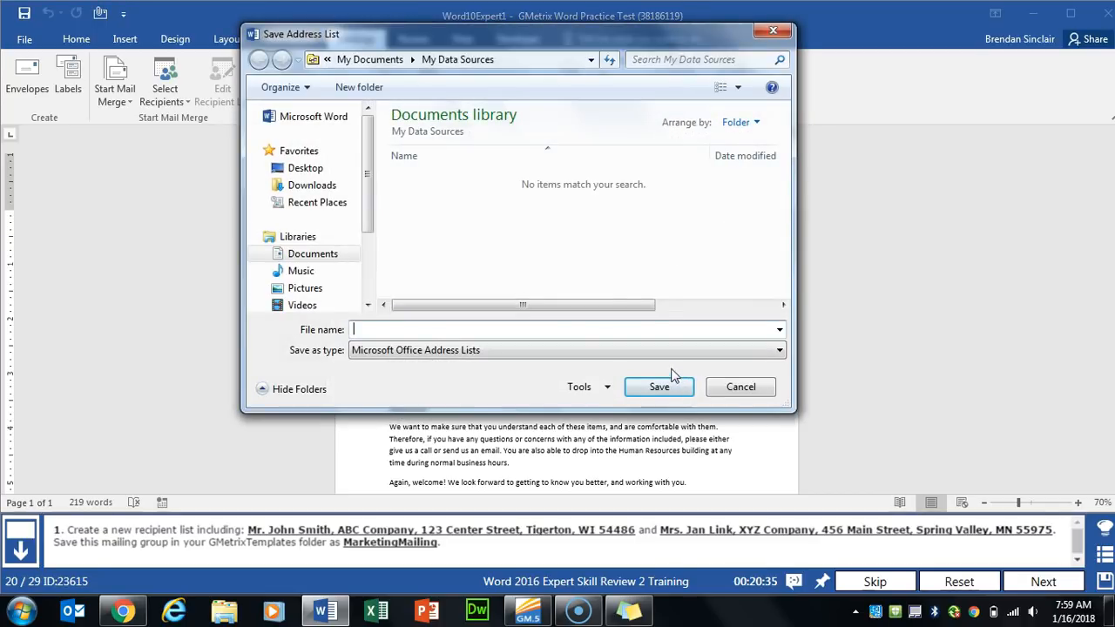
{"action": "left_click", "coordinate": [304, 256]}
{"action": "double_click", "coordinate": [444, 249]}
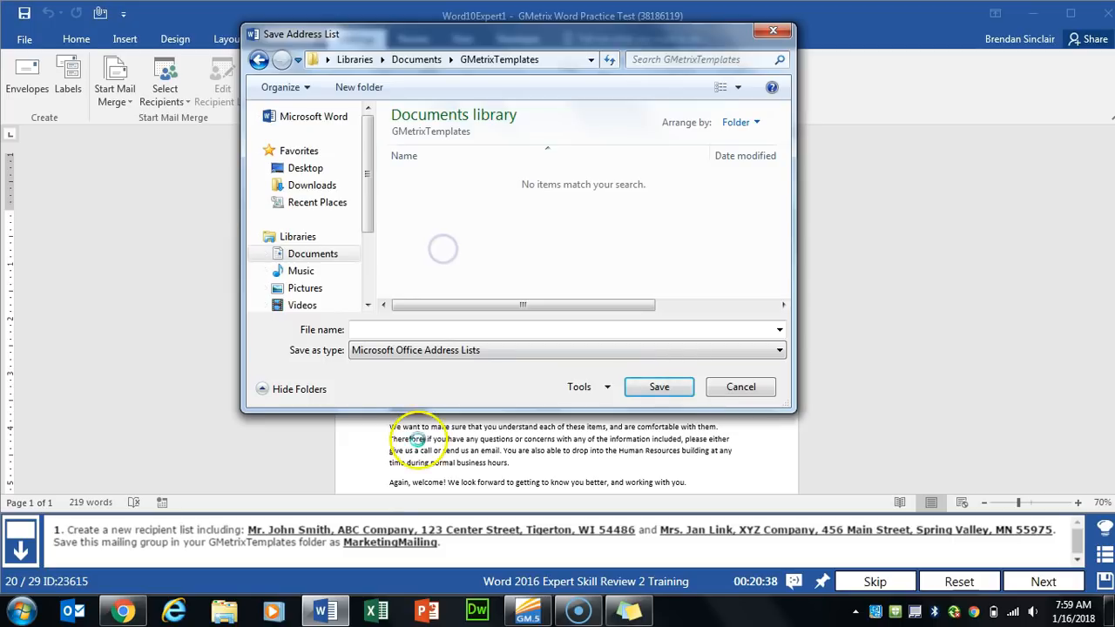
{"action": "left_click", "coordinate": [469, 328]}
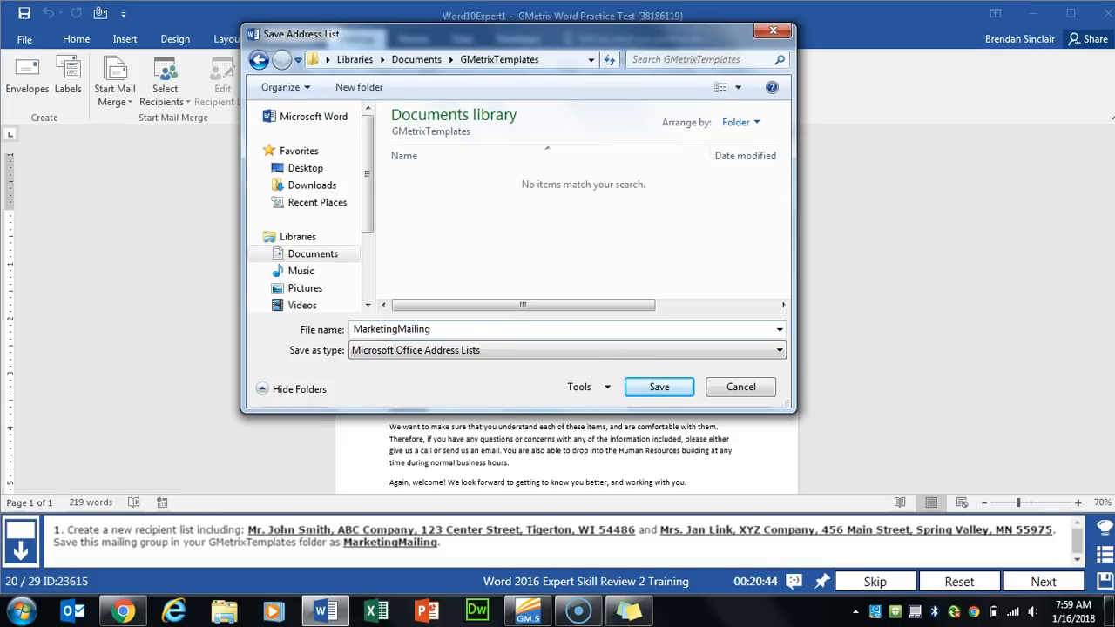
{"action": "key", "text": "Return"}
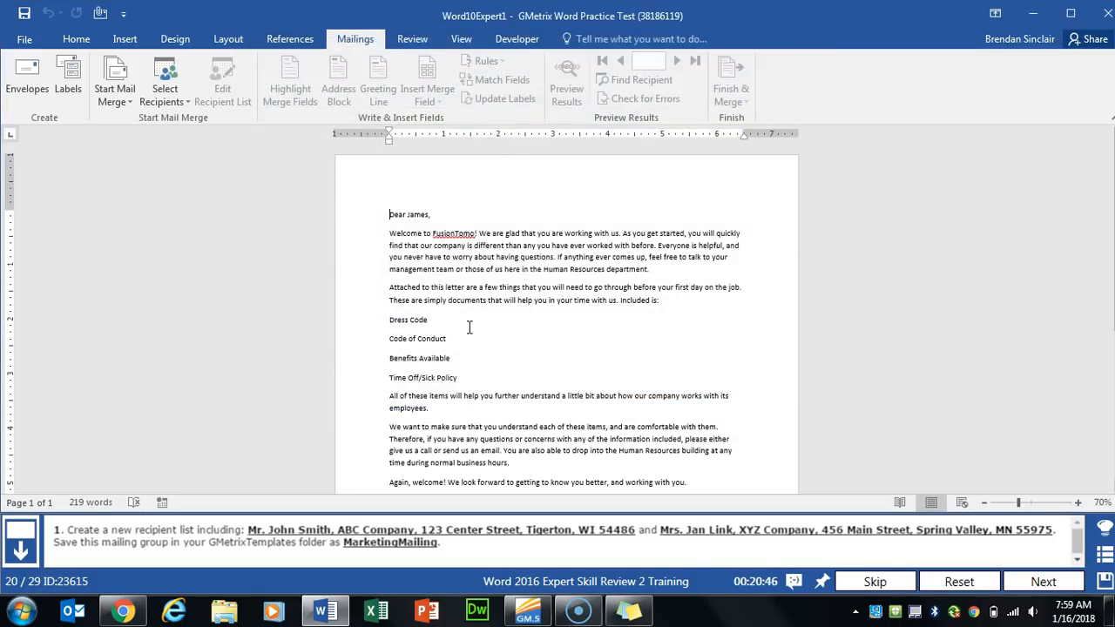
{"action": "left_click", "coordinate": [1015, 579]}
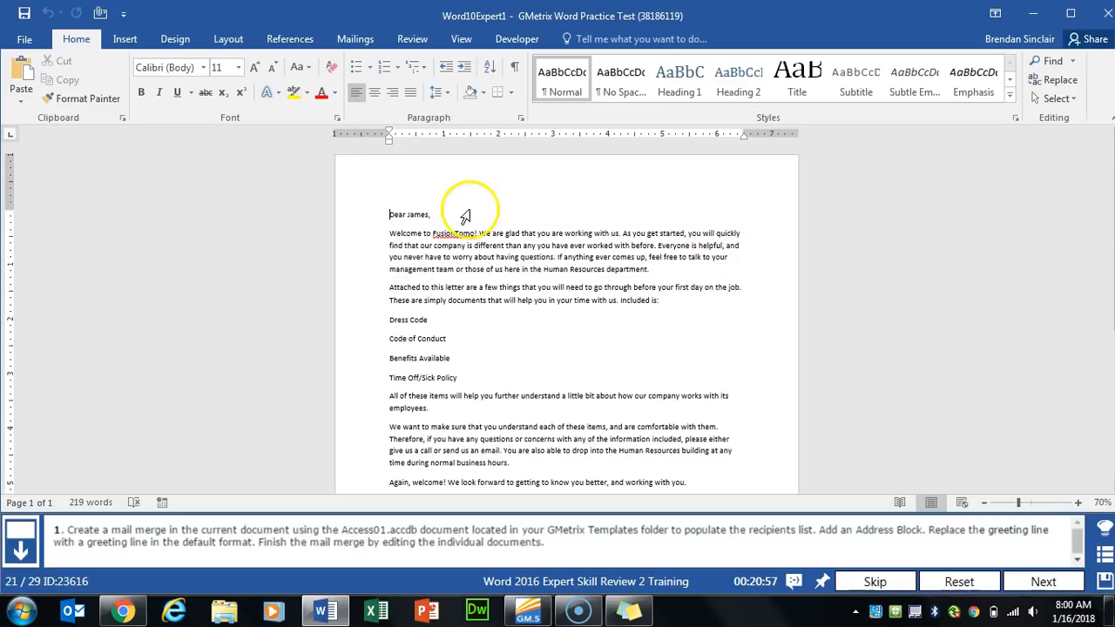
- Select the Access01 database in Documents > GMetrixTemplates as the existing recipient list
{"action": "left_click", "coordinate": [358, 38]}
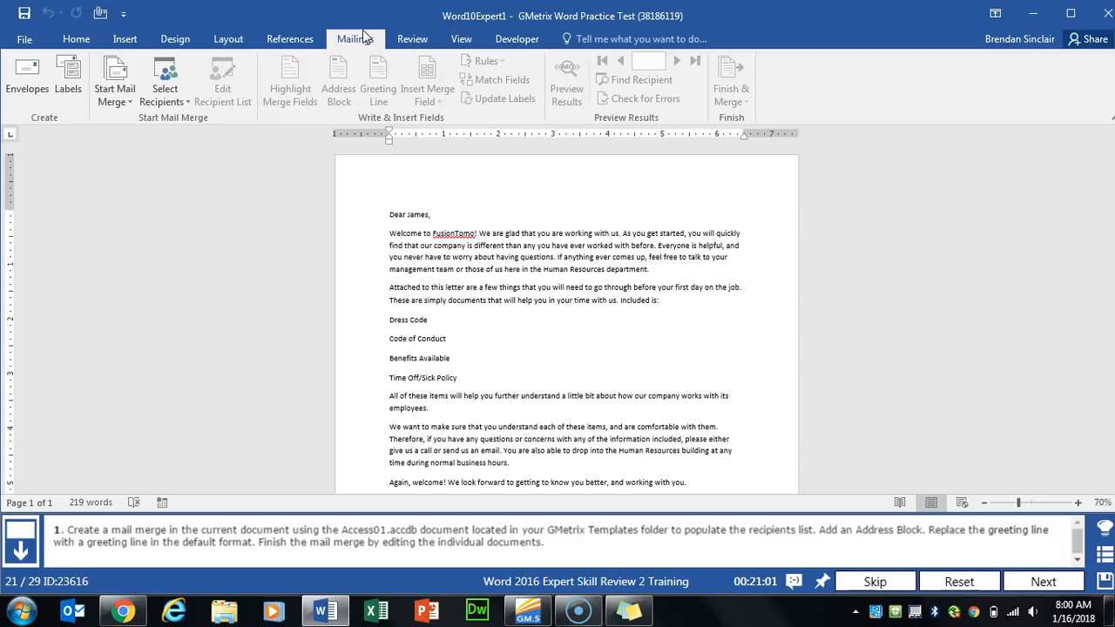
{"action": "left_click", "coordinate": [154, 100]}
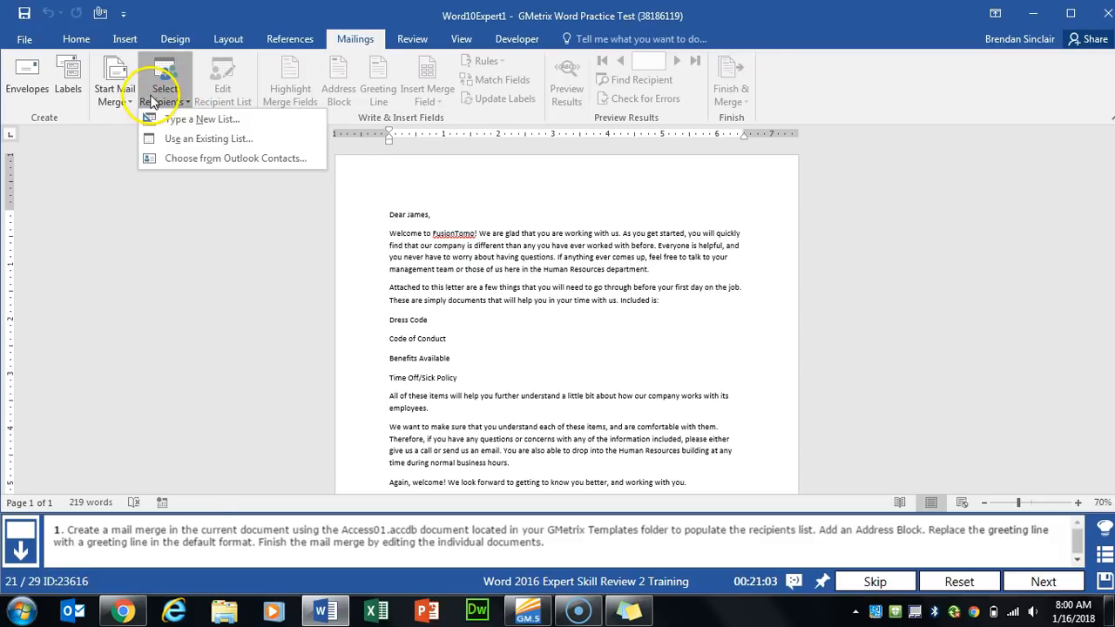
{"action": "left_click", "coordinate": [256, 142]}
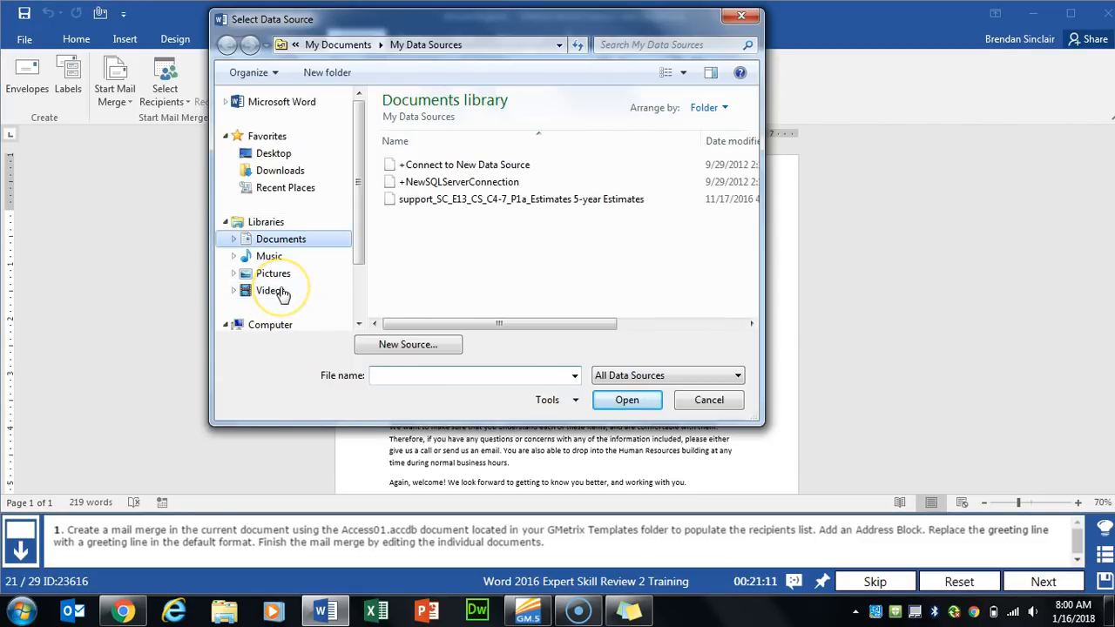
{"action": "left_click", "coordinate": [282, 240]}
{"action": "double_click", "coordinate": [433, 235]}
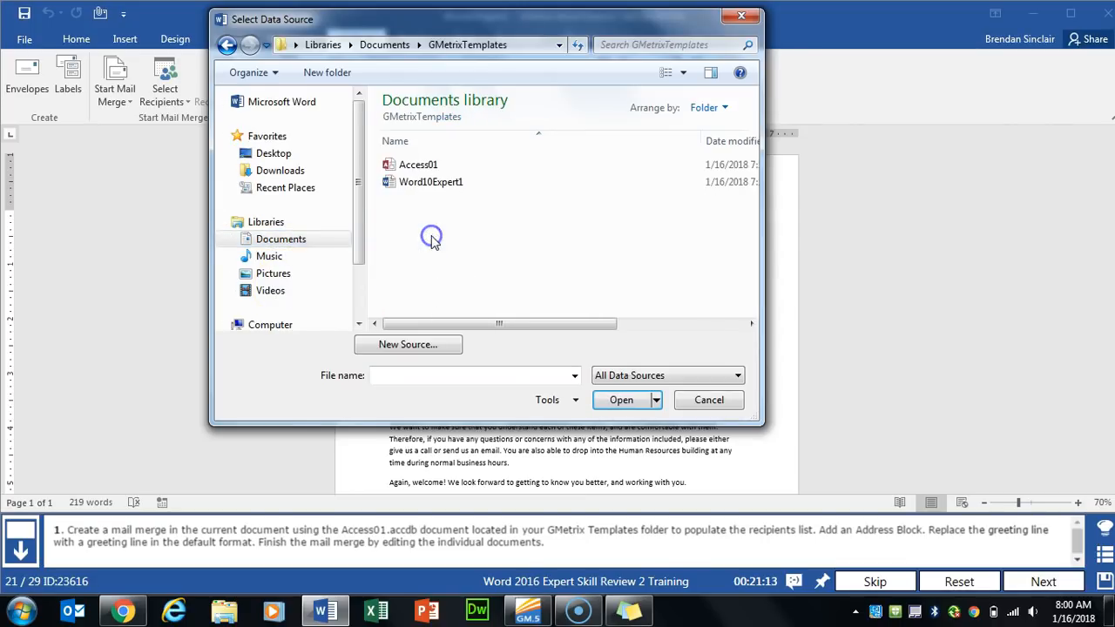
{"action": "left_click", "coordinate": [438, 166]}
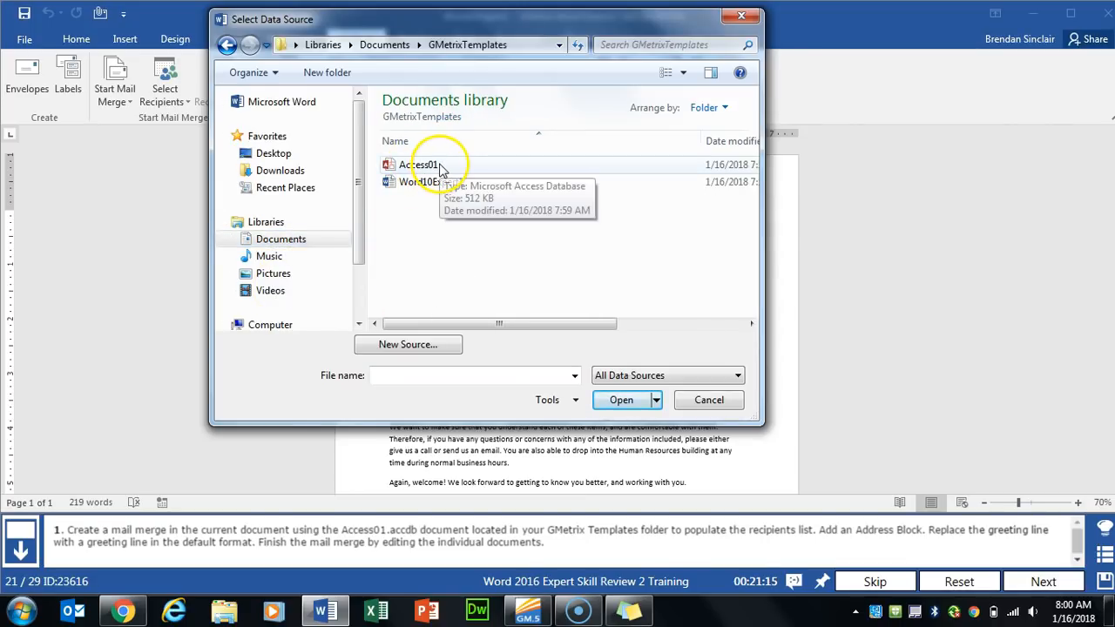
{"action": "double_click", "coordinate": [438, 165]}
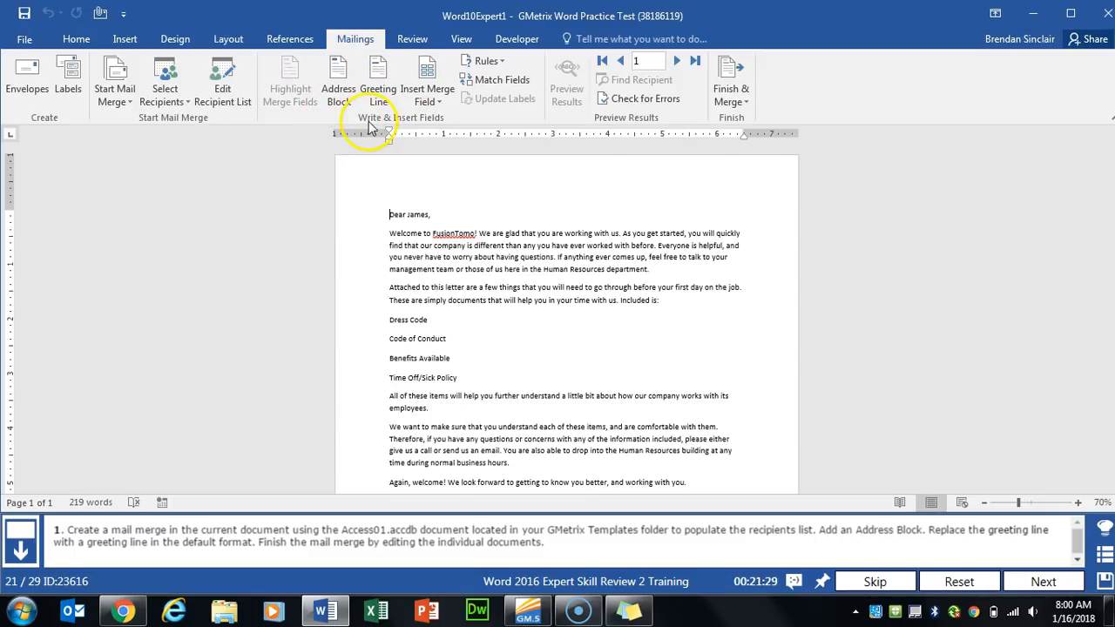
- Insert a default «AddressBlock» at the top and delete the original 'Dear …' greeting line
{"action": "left_click", "coordinate": [342, 91]}
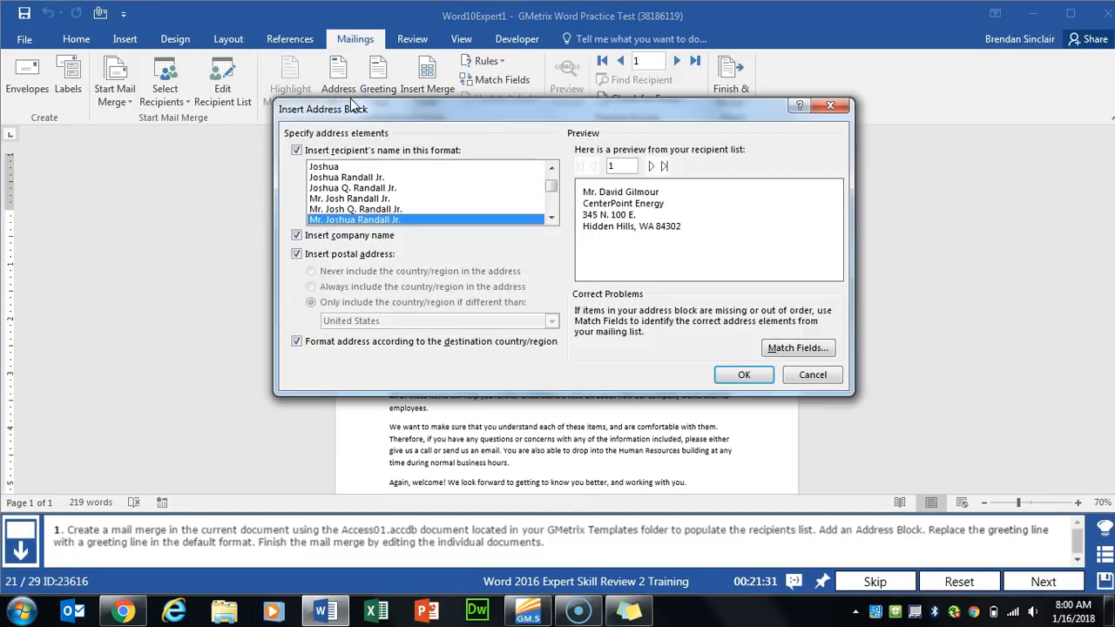
{"action": "left_click", "coordinate": [742, 375]}
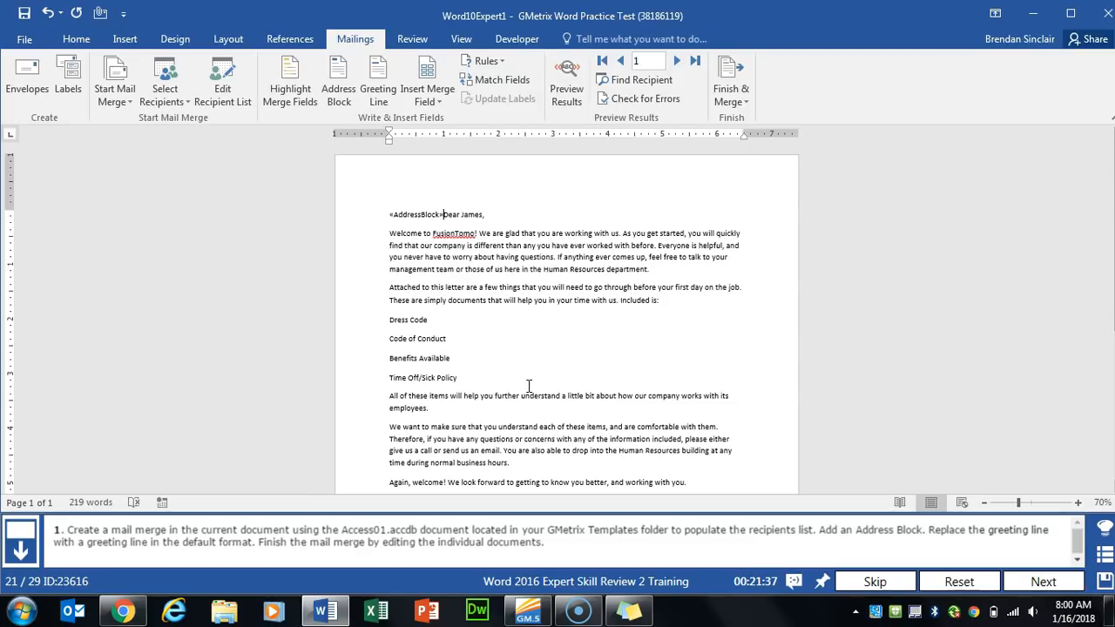
{"action": "key", "text": "Return"}
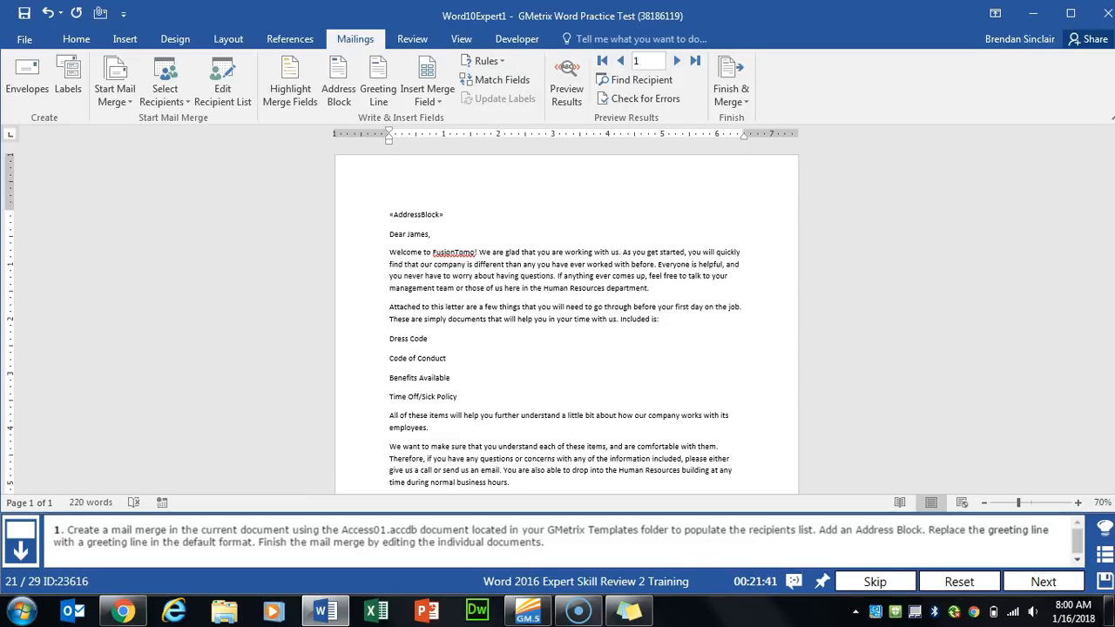
{"action": "left_click_drag", "start_coordinate": [386, 234], "coordinate": [431, 236]}
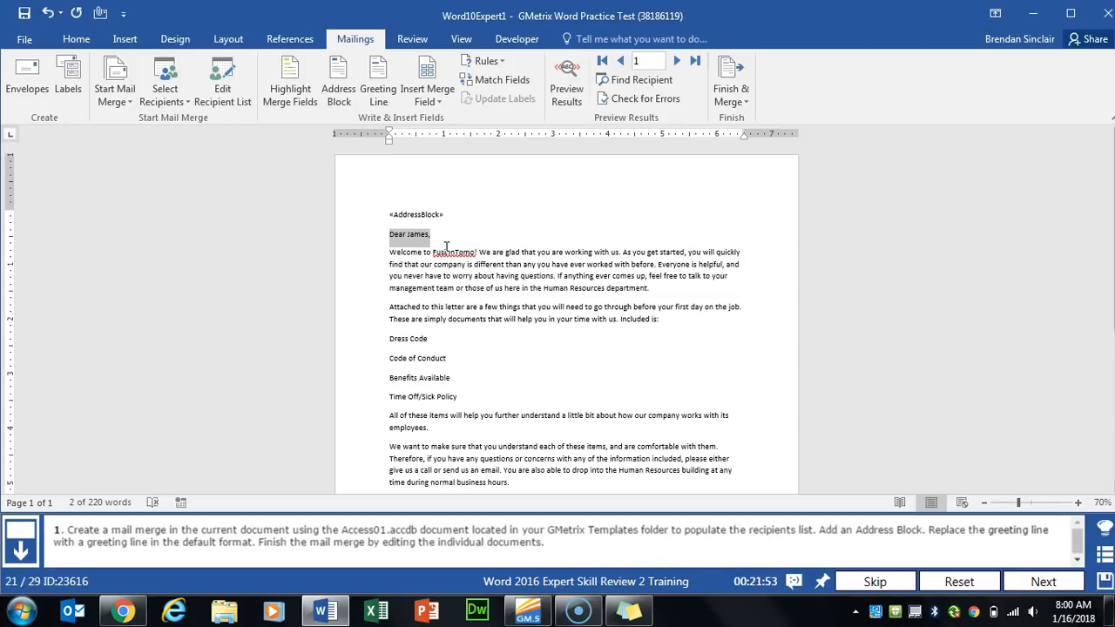
{"action": "key", "text": "Delete"}
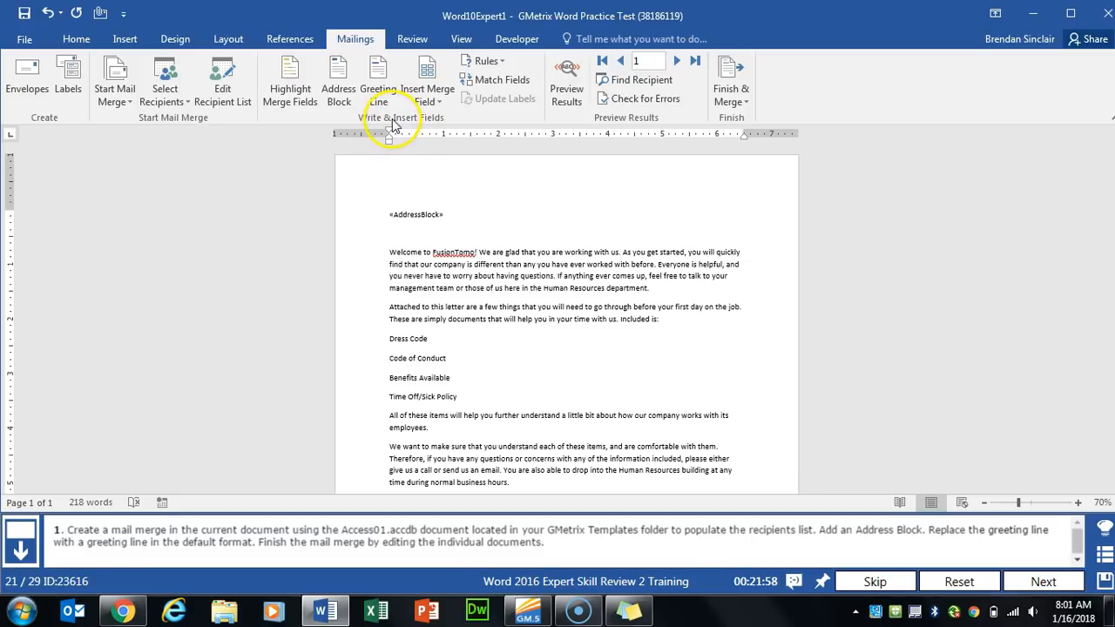
- Insert a default greeting line, merge all records into individual letters, then advance to the next task
{"action": "left_click", "coordinate": [379, 95]}
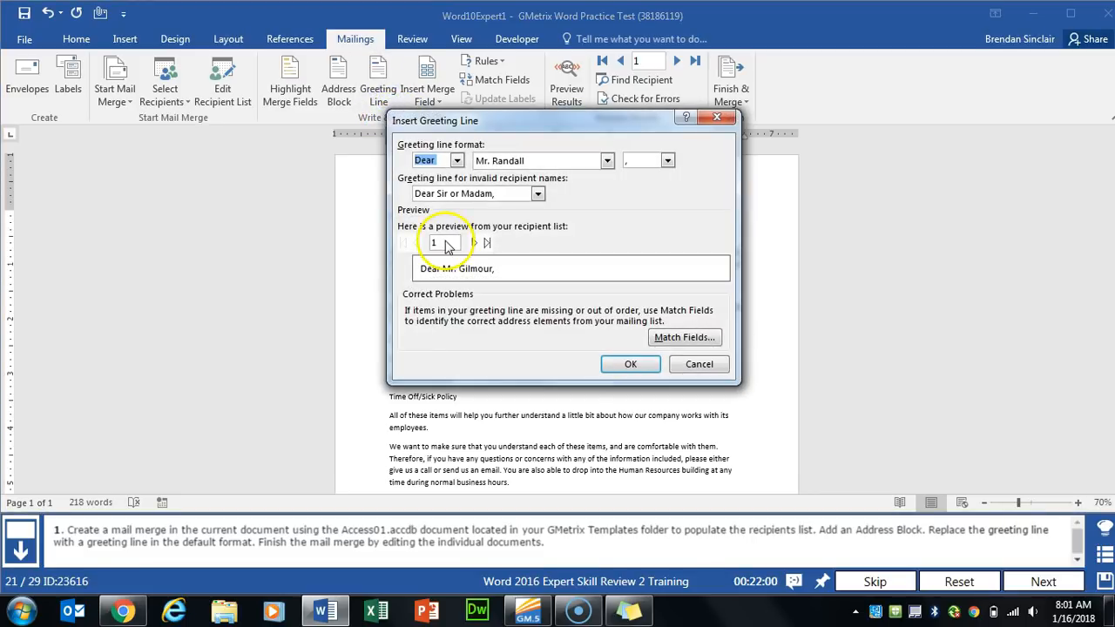
{"action": "left_click", "coordinate": [635, 366]}
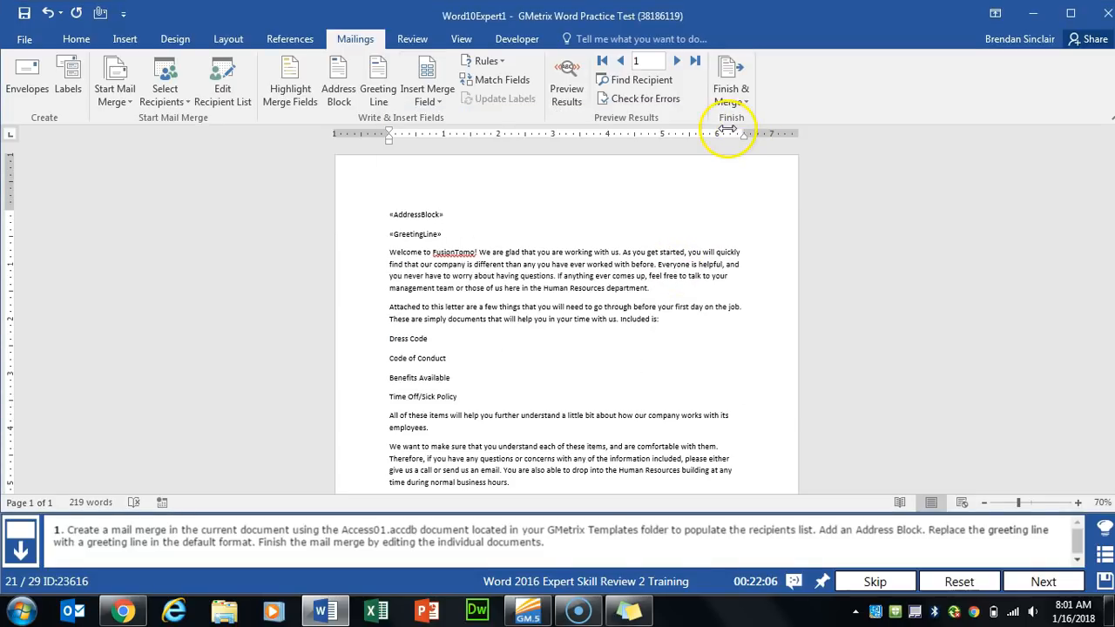
{"action": "left_click", "coordinate": [750, 105]}
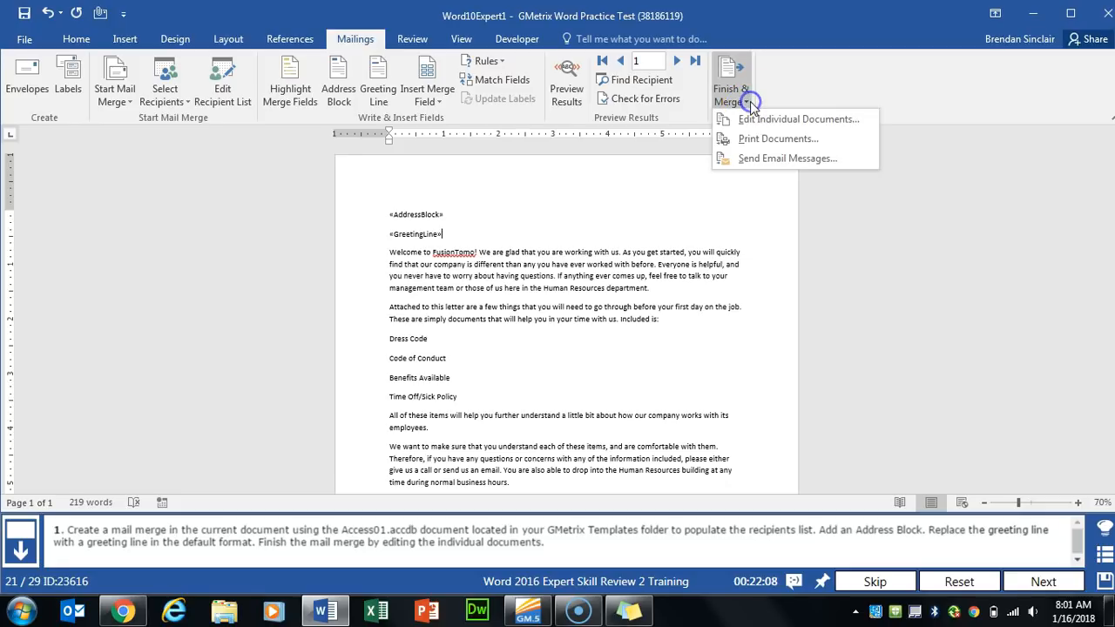
{"action": "left_click", "coordinate": [858, 123]}
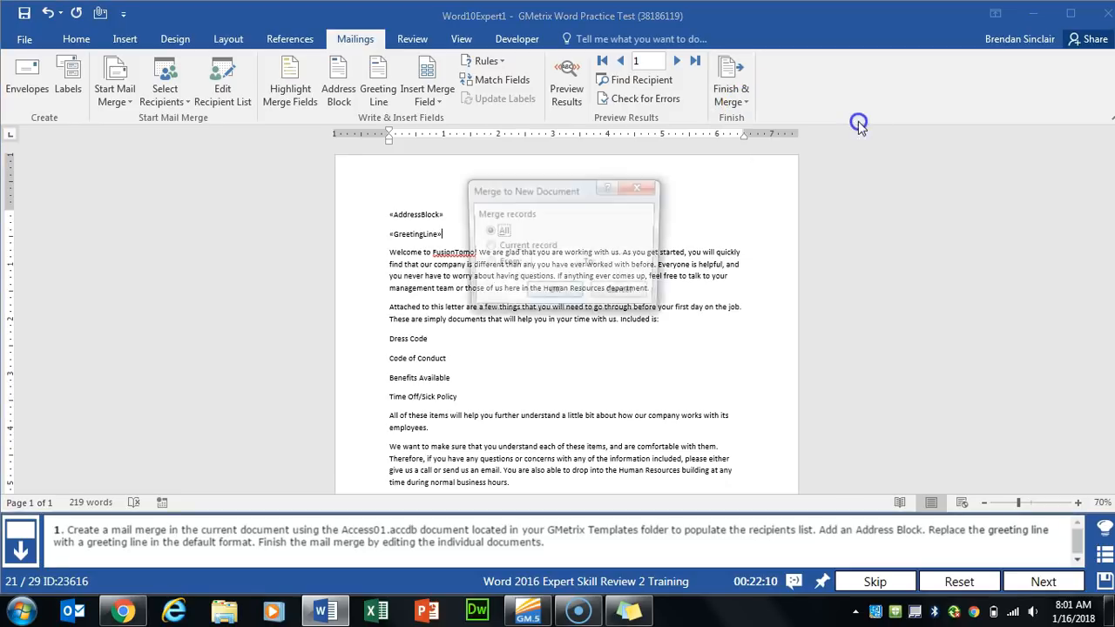
{"action": "left_click", "coordinate": [567, 299]}
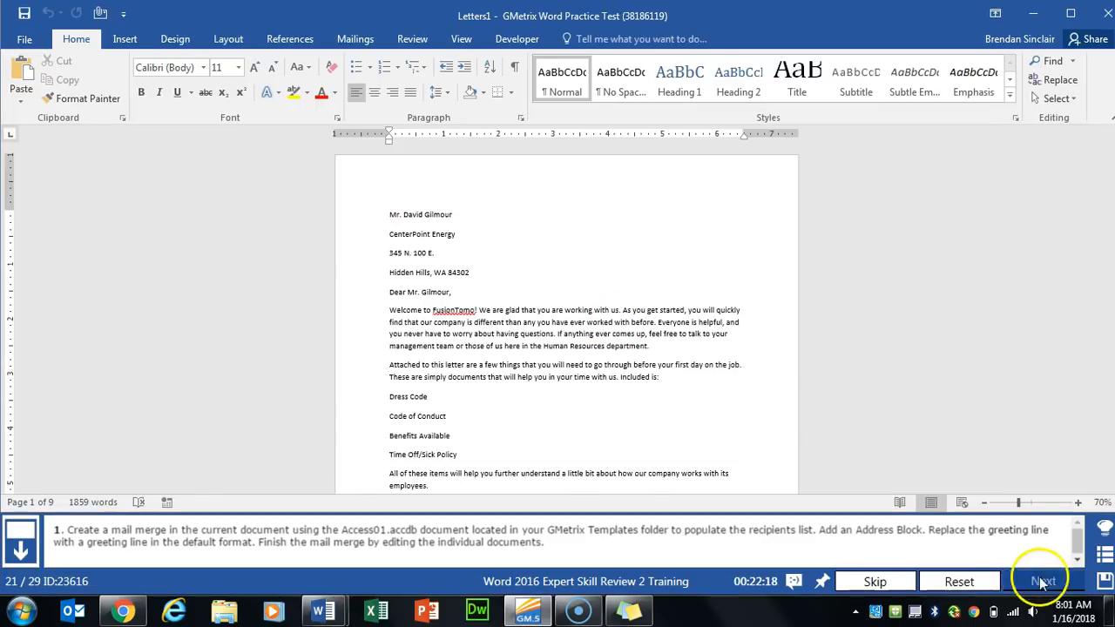
{"action": "left_click", "coordinate": [1040, 580]}
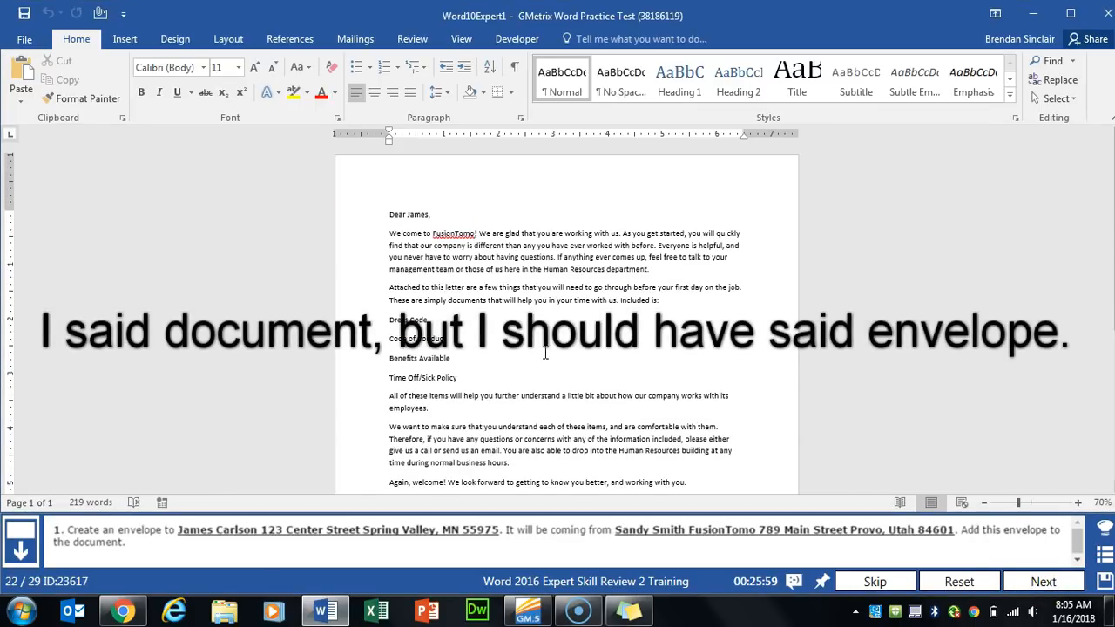
- Add an envelope with the recipient's delivery address and sender's return address, not saving it as default
{"action": "left_click", "coordinate": [358, 39]}
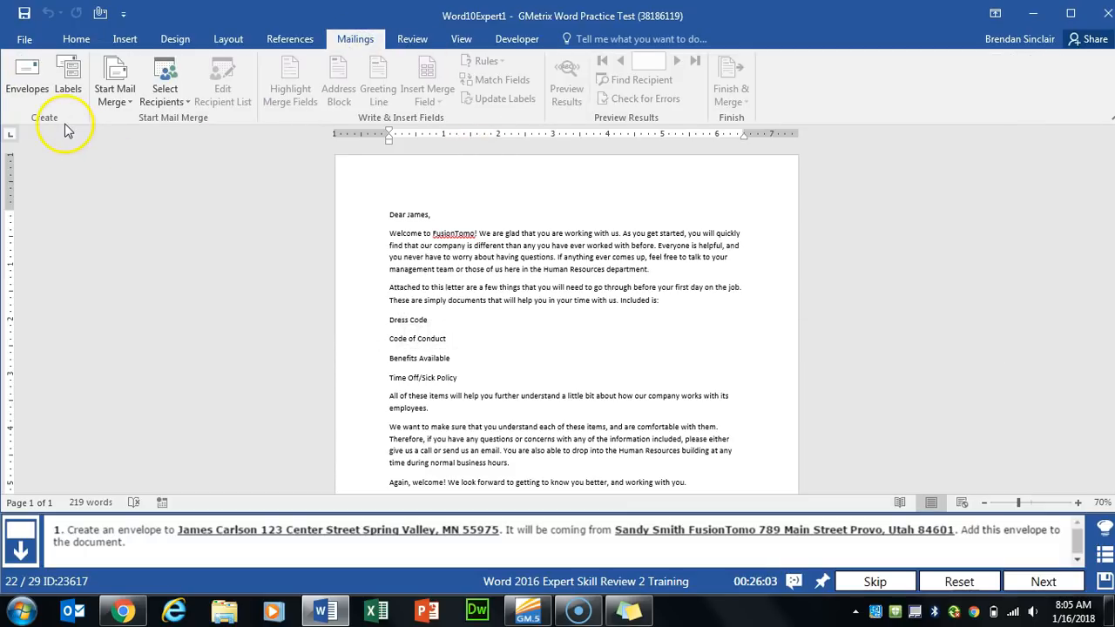
{"action": "left_click", "coordinate": [26, 91]}
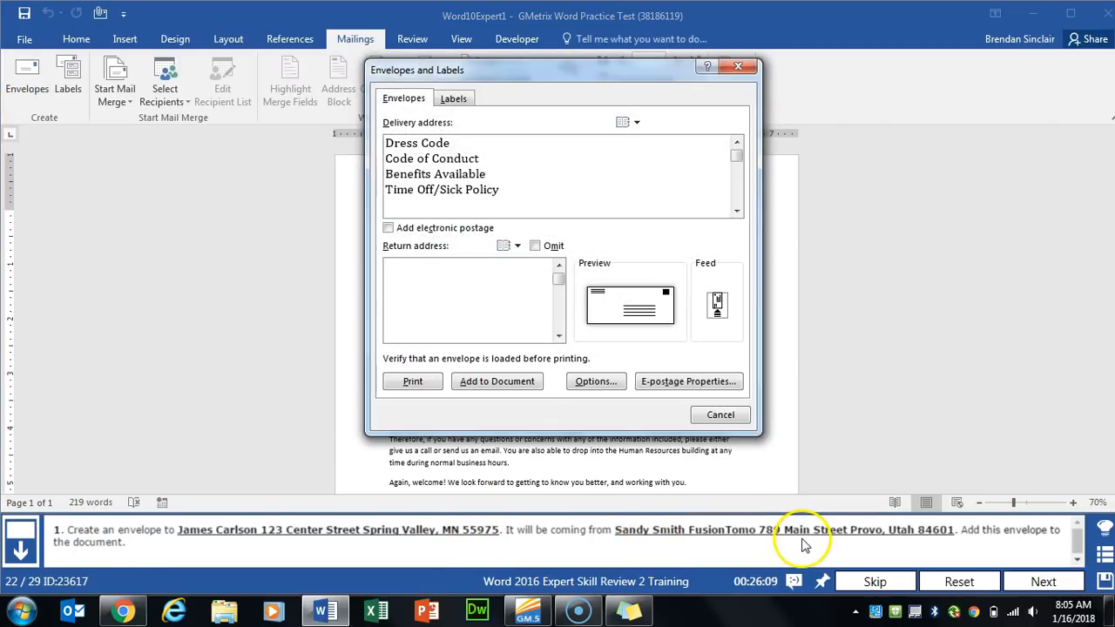
{"action": "type", "text": "James "}
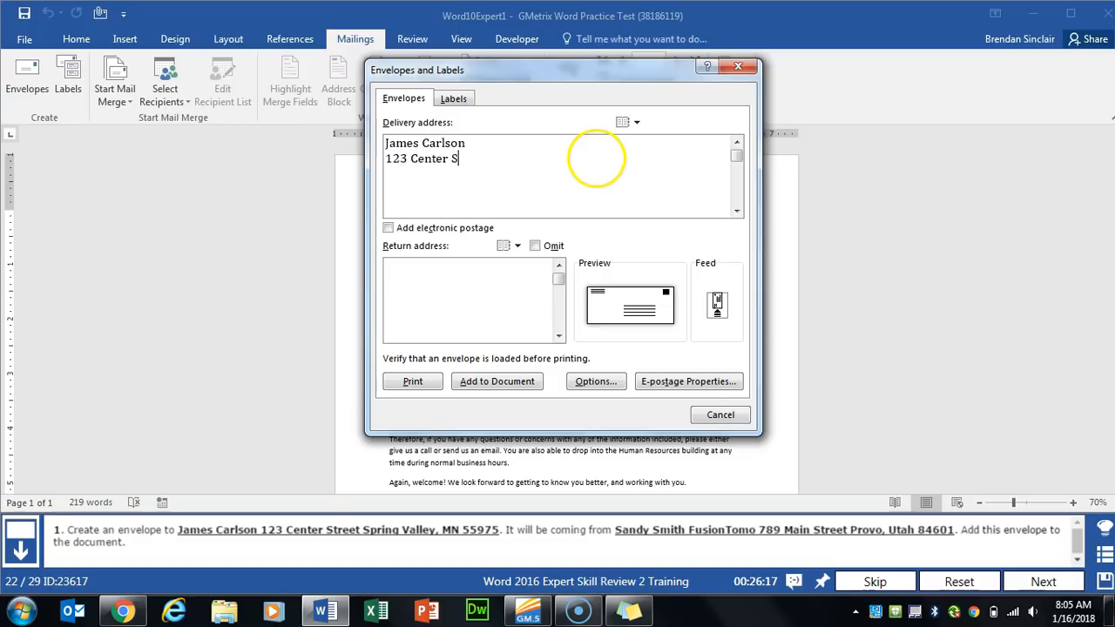
{"action": "type", "text": "55975"}
{"action": "left_click", "coordinate": [521, 299]}
{"action": "key", "text": "Return"}
{"action": "type", "text": "FusionTomo"}
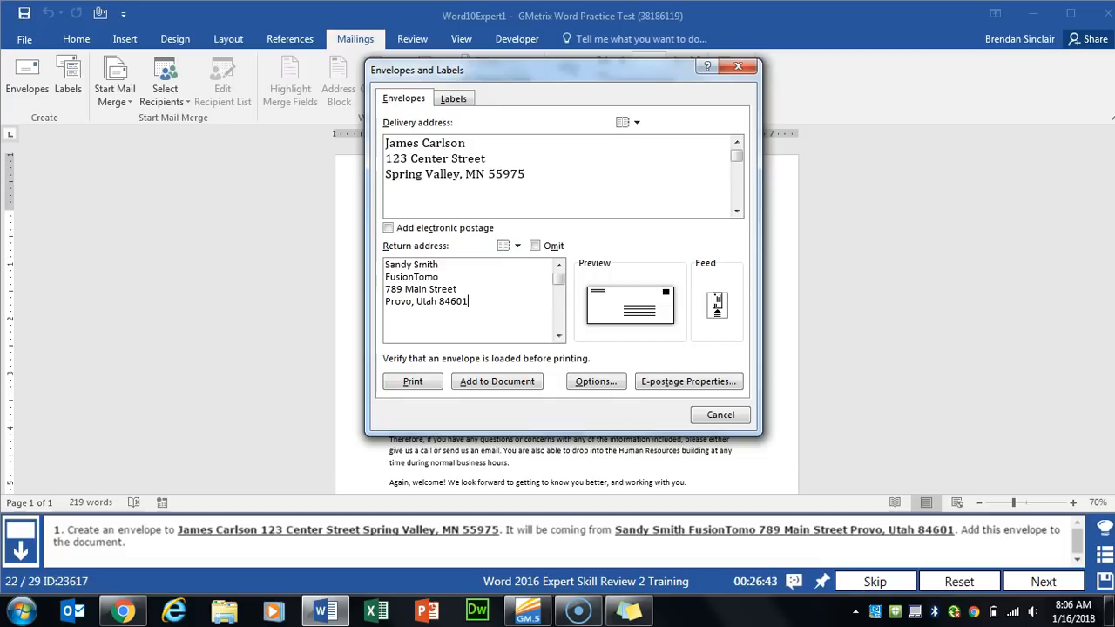
{"action": "left_click", "coordinate": [509, 384]}
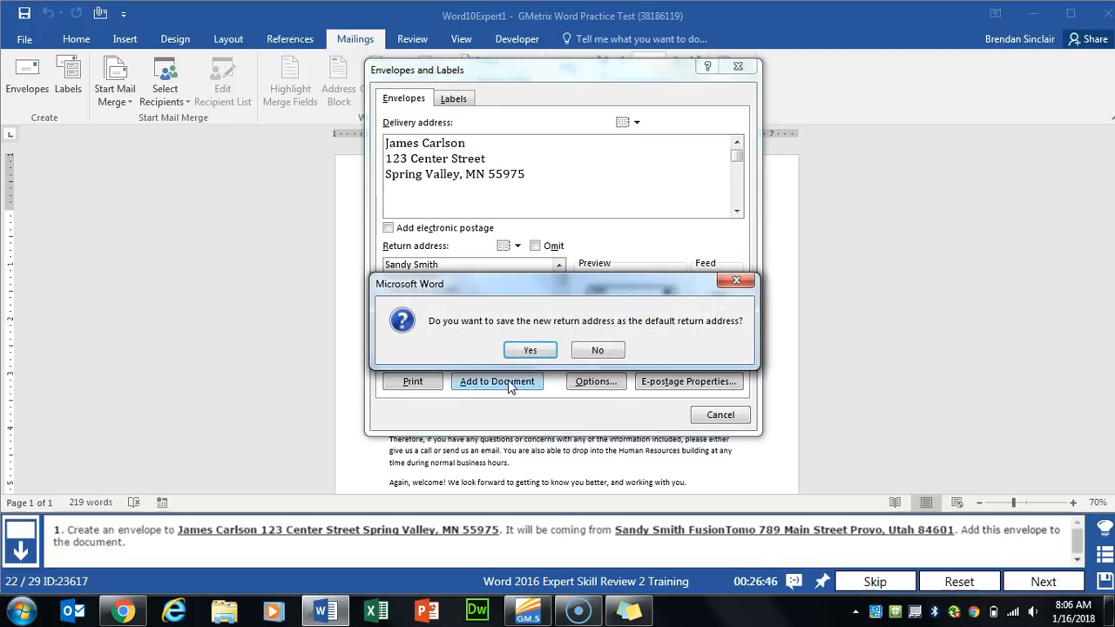
{"action": "left_click", "coordinate": [597, 349]}
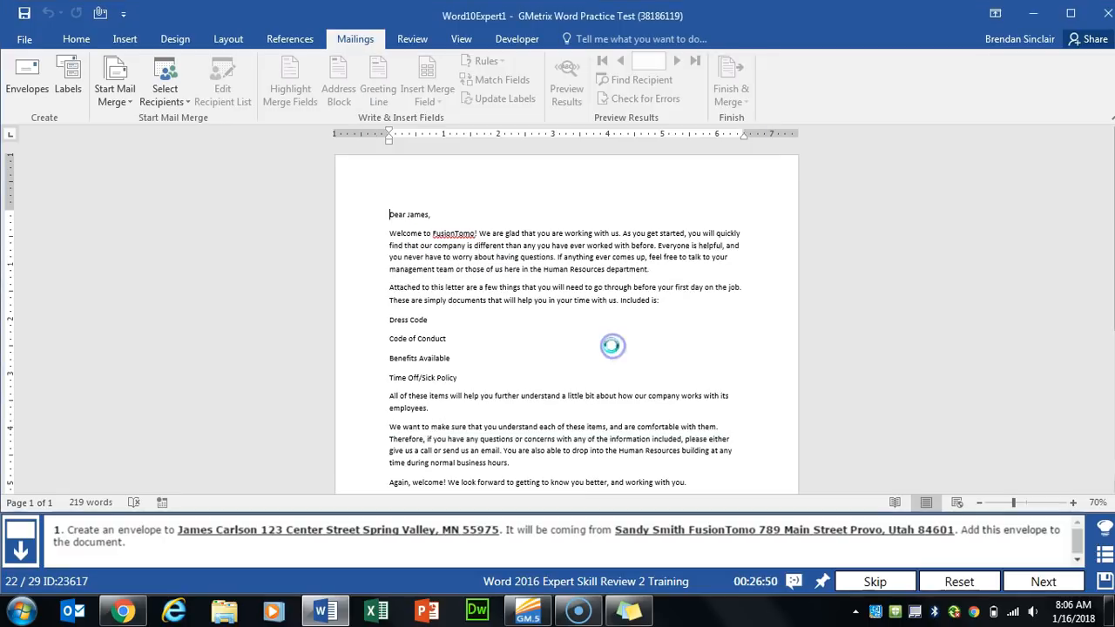
- Begin recording macro FusionTomoWatermark, stored in the Word10Expert3a document only
{"action": "left_click", "coordinate": [1056, 580]}
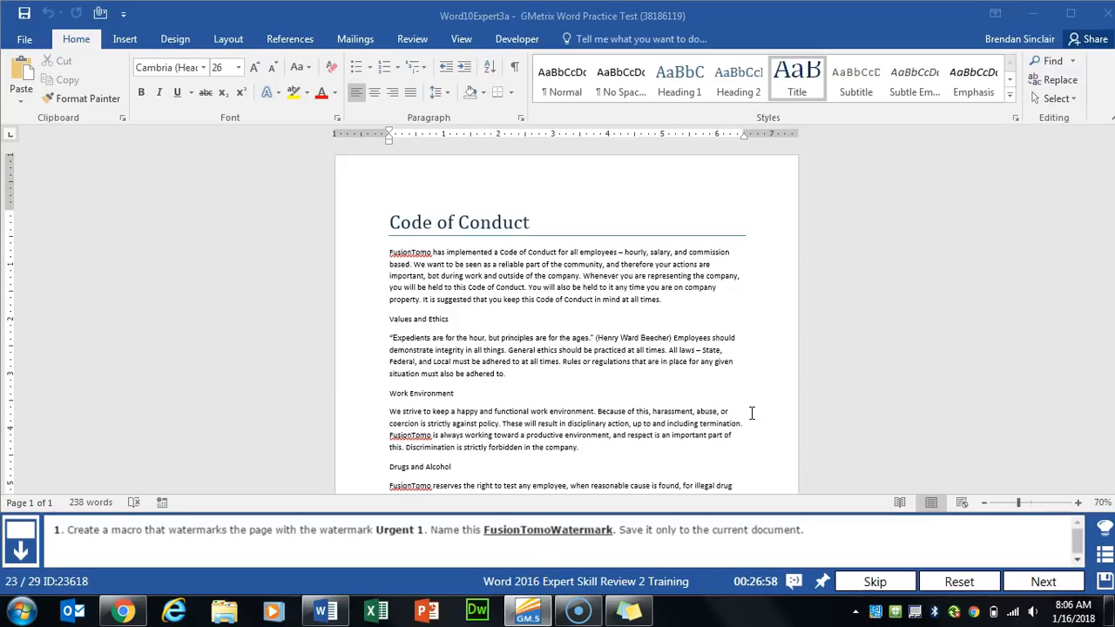
{"action": "left_click", "coordinate": [461, 39]}
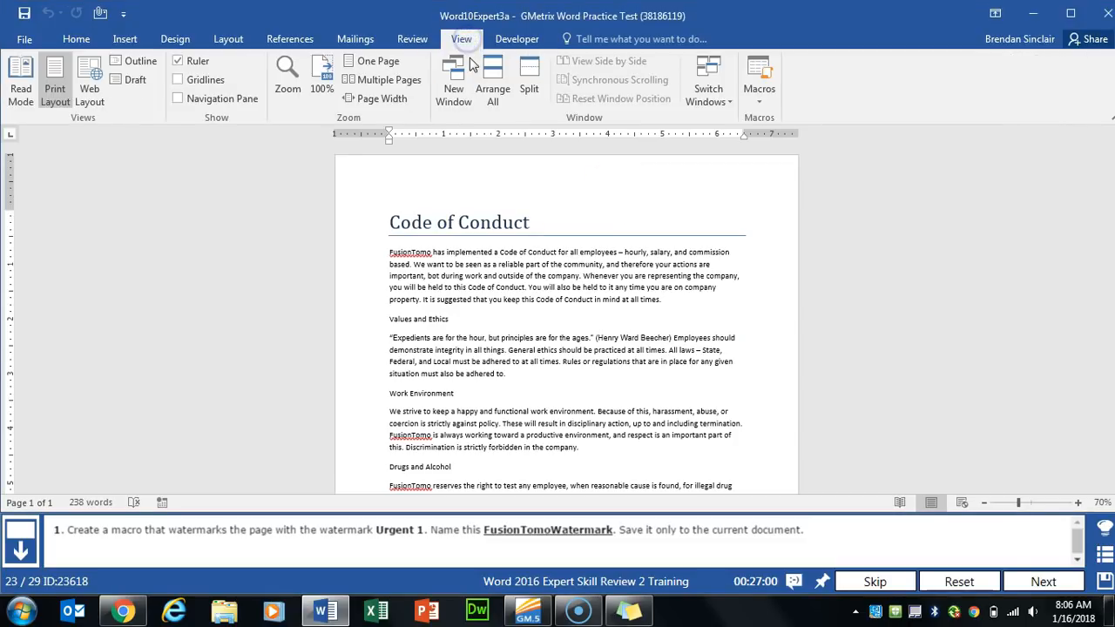
{"action": "left_click", "coordinate": [760, 101]}
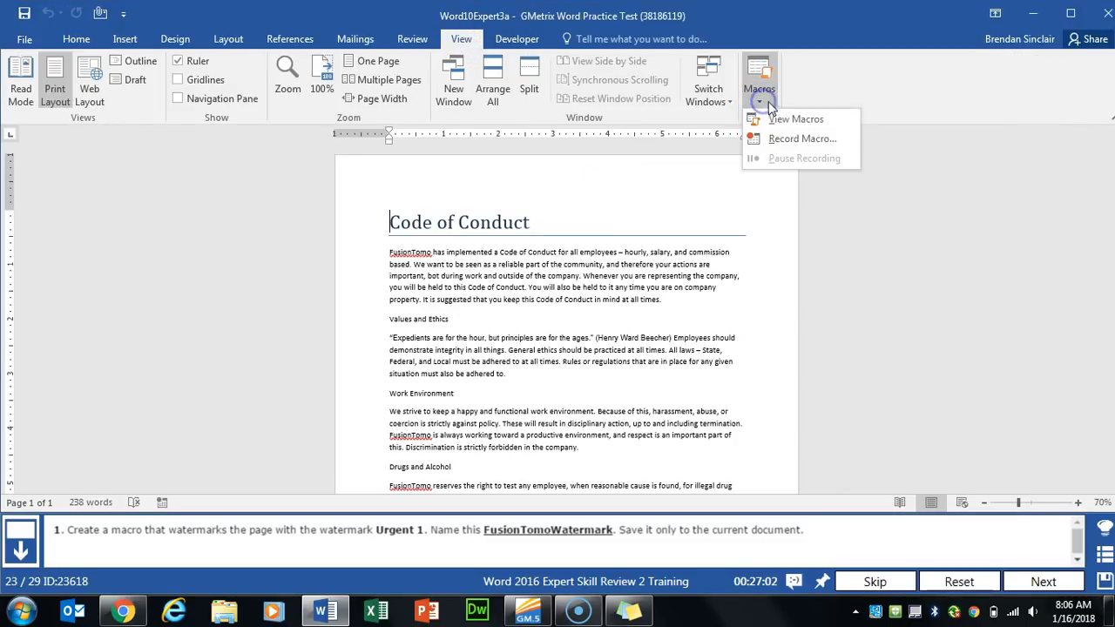
{"action": "left_click", "coordinate": [853, 148]}
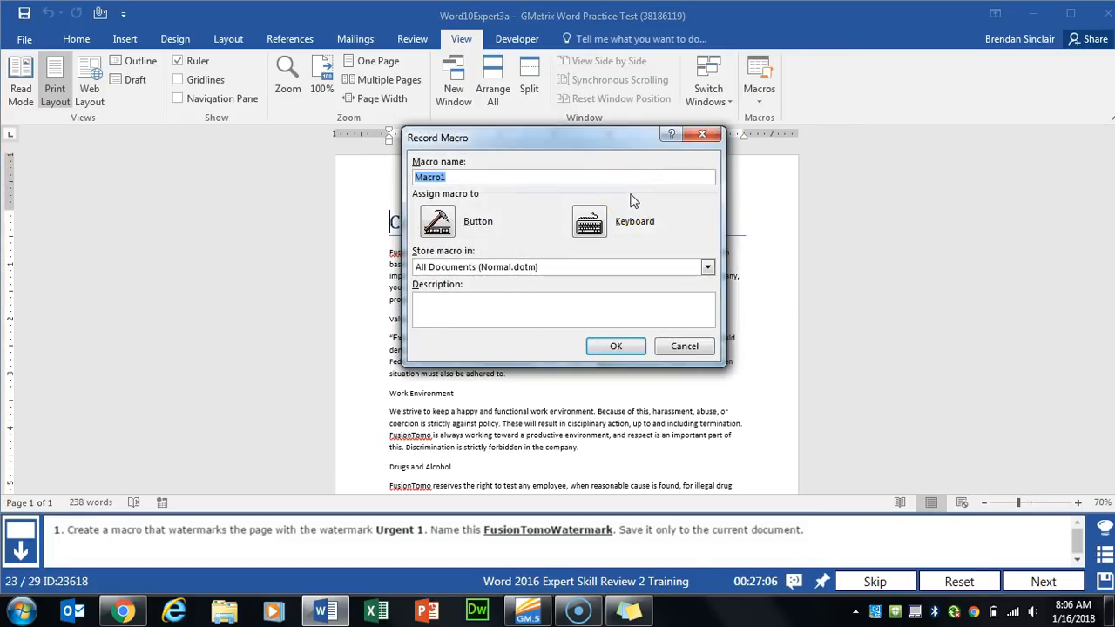
{"action": "type", "text": "Fus"}
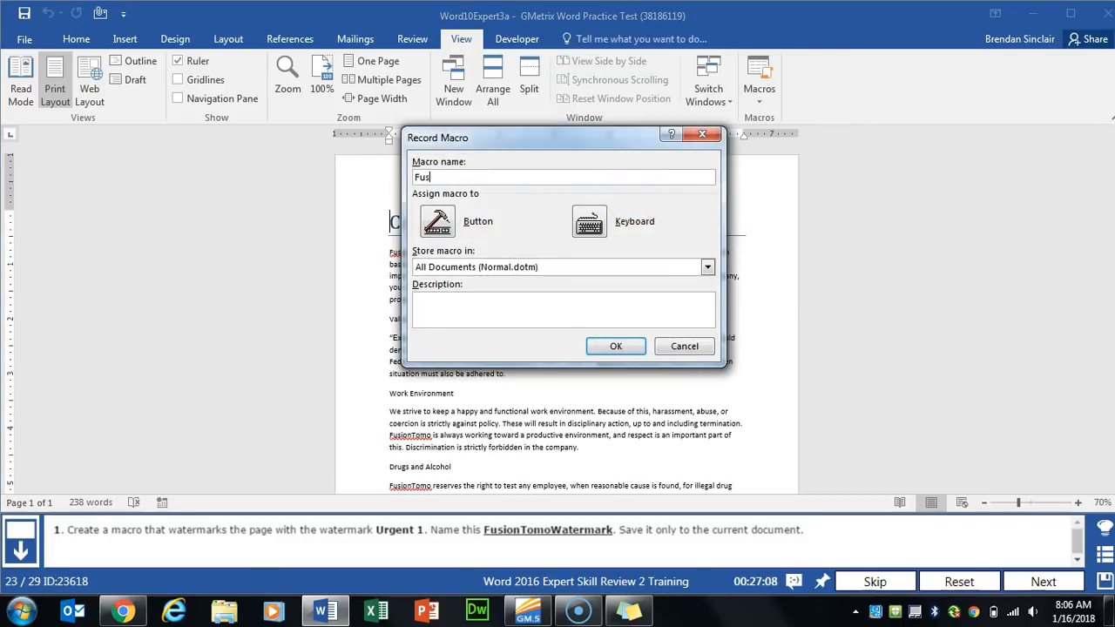
{"action": "type", "text": "ionTomoWatermark"}
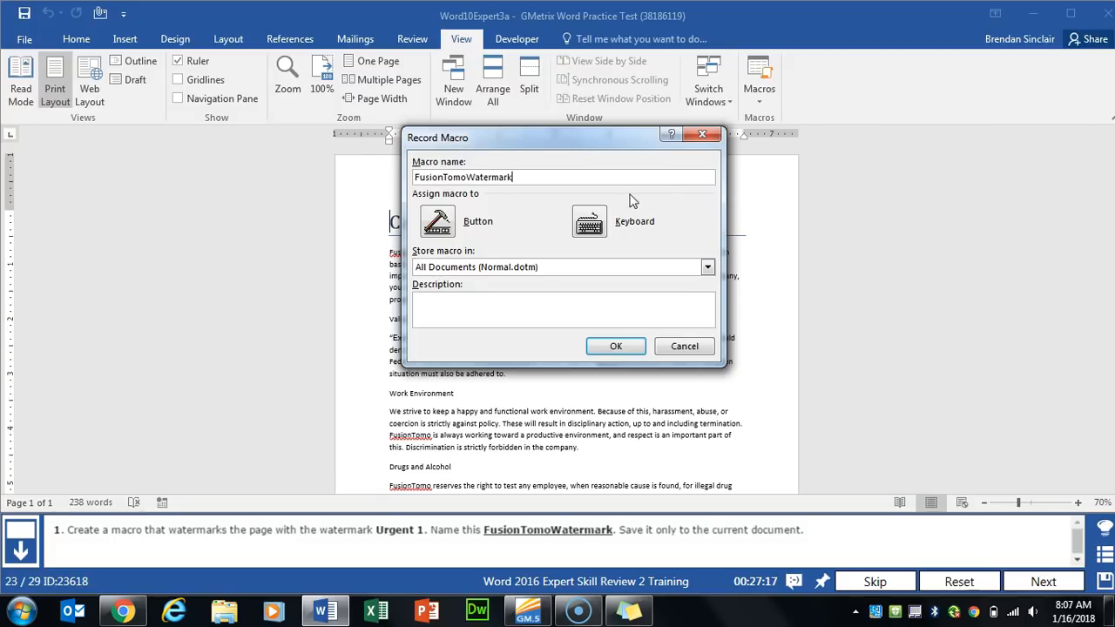
{"action": "left_click", "coordinate": [470, 267]}
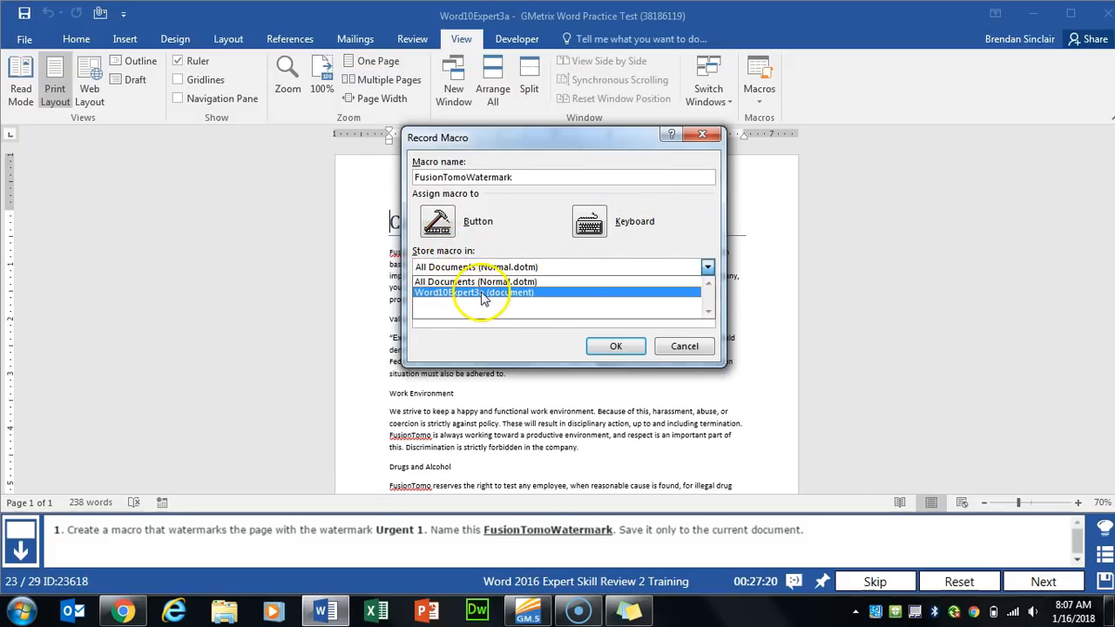
{"action": "left_click", "coordinate": [557, 293]}
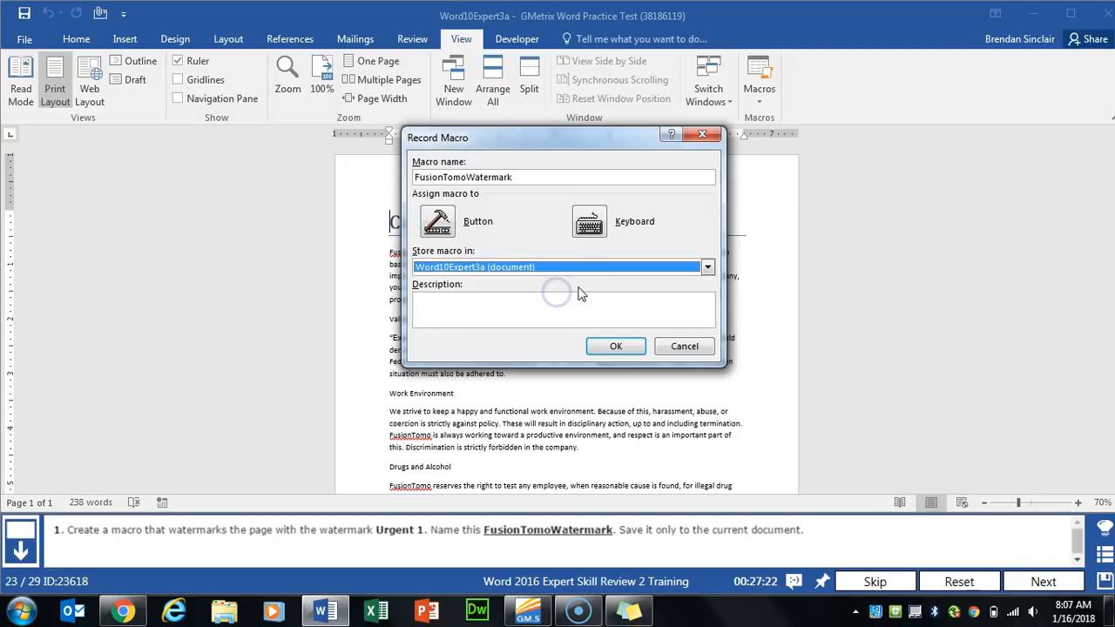
{"action": "left_click", "coordinate": [582, 300]}
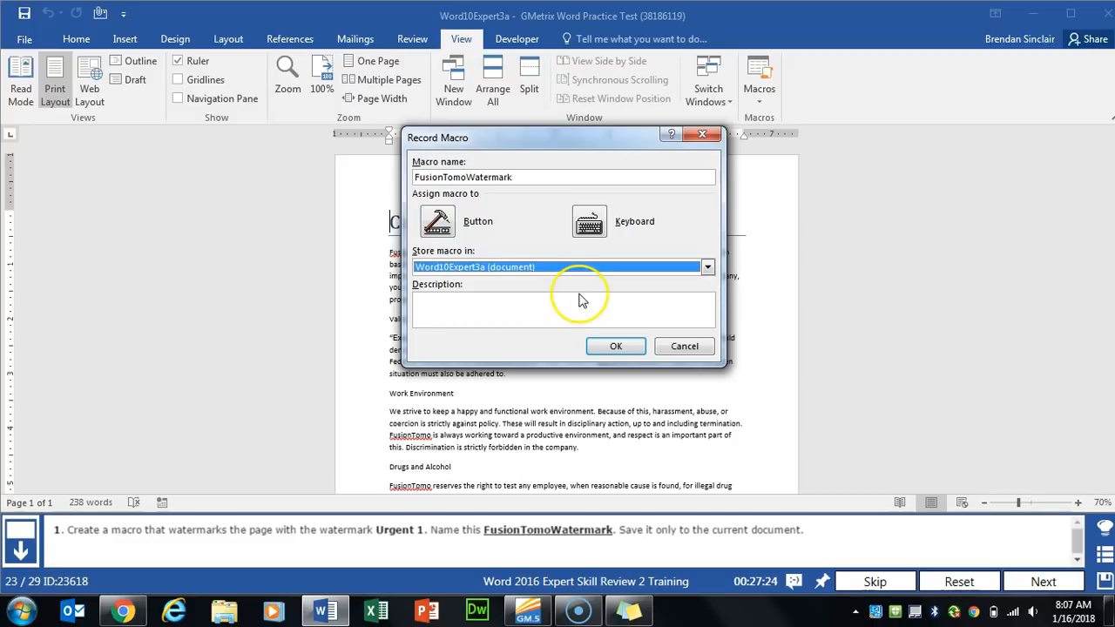
{"action": "left_click", "coordinate": [616, 346]}
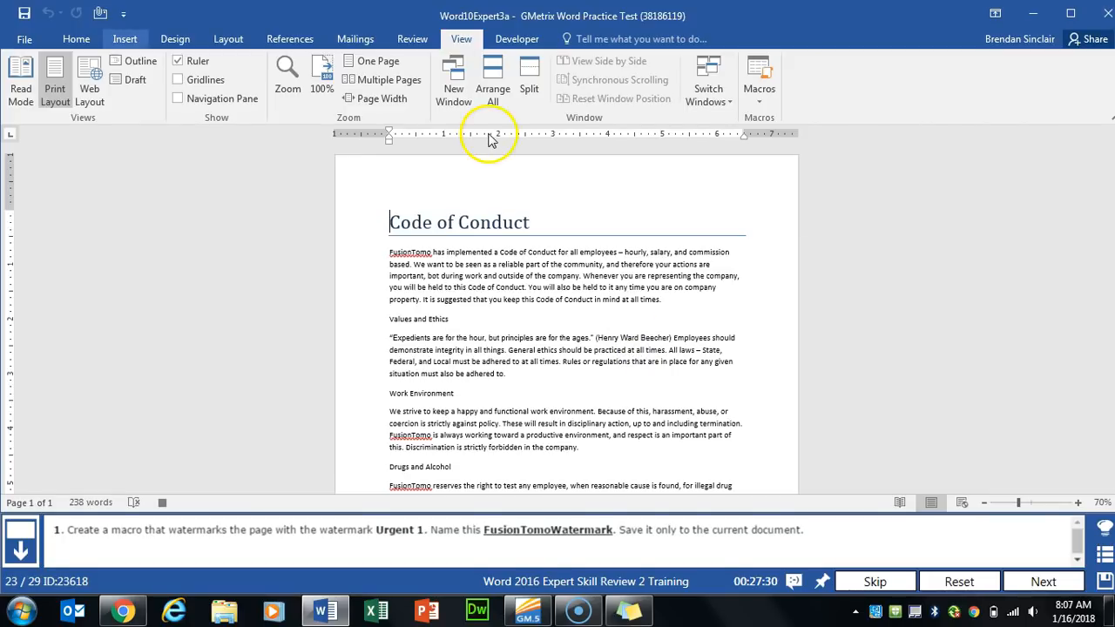
- Apply the URGENT 1 watermark to the page from the Design tab
{"action": "left_click", "coordinate": [126, 39]}
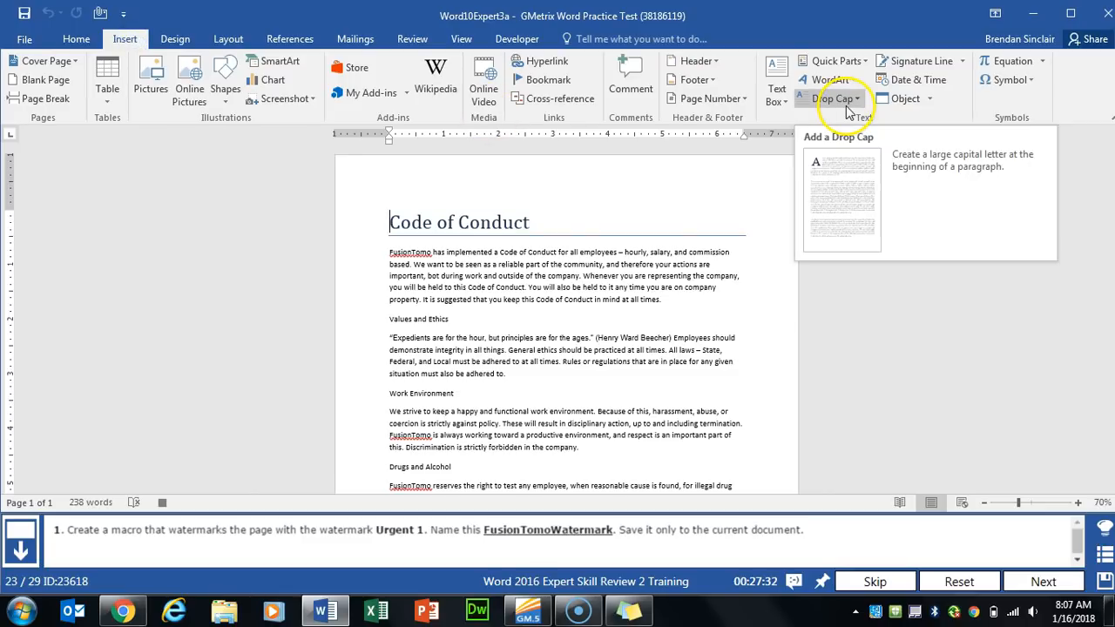
{"action": "left_click", "coordinate": [172, 39]}
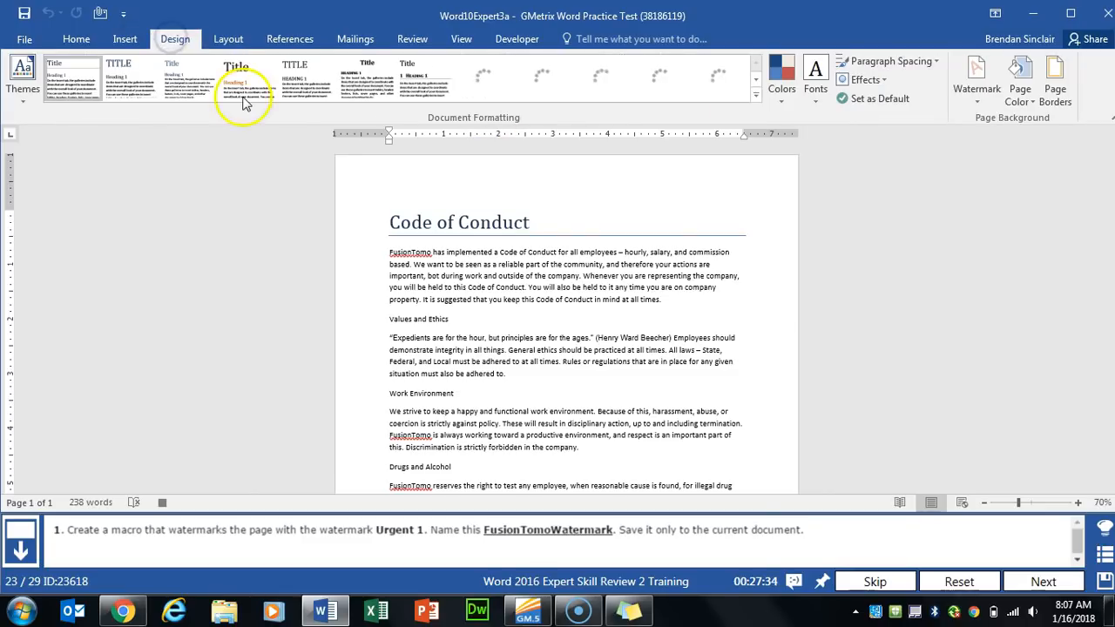
{"action": "left_click", "coordinate": [979, 102]}
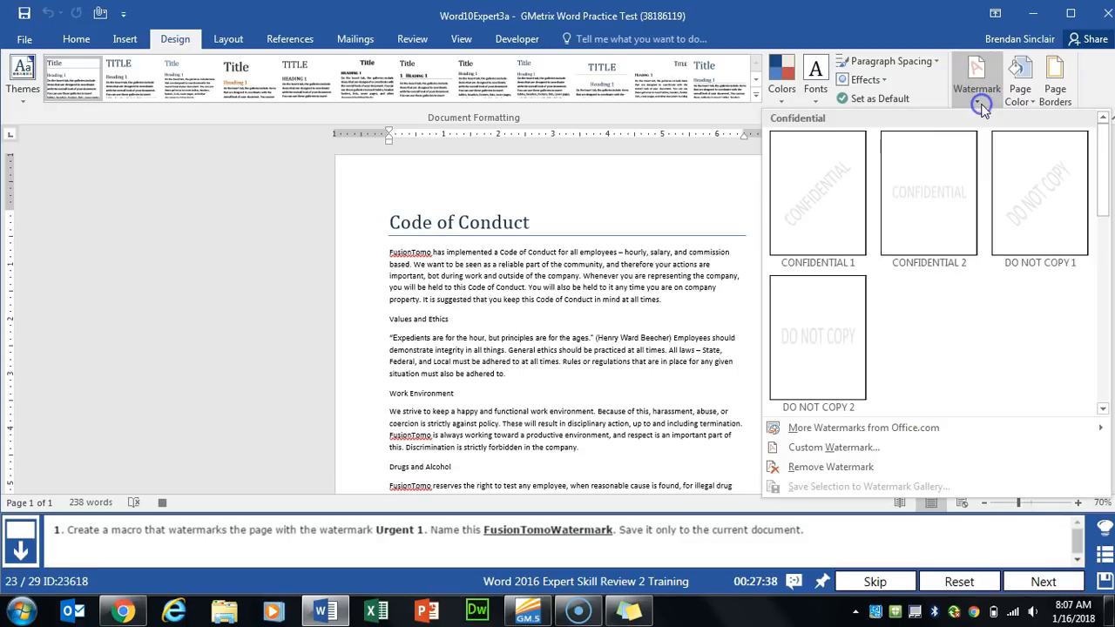
{"action": "left_click", "coordinate": [947, 246]}
{"action": "left_click_drag", "start_coordinate": [1087, 204], "coordinate": [1097, 372]}
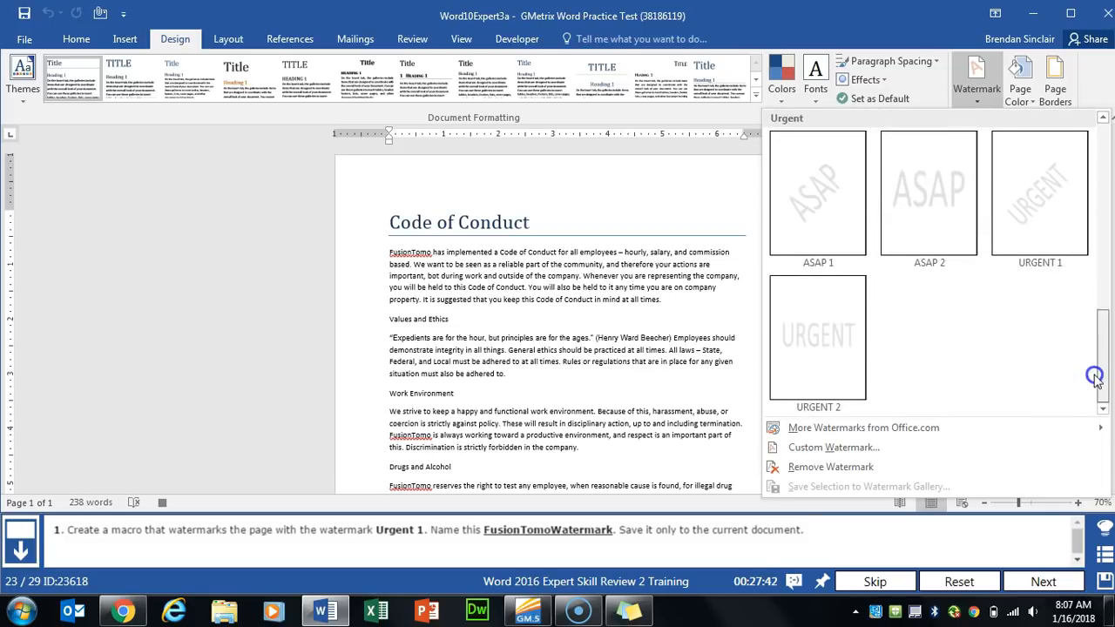
{"action": "left_click", "coordinate": [1037, 228]}
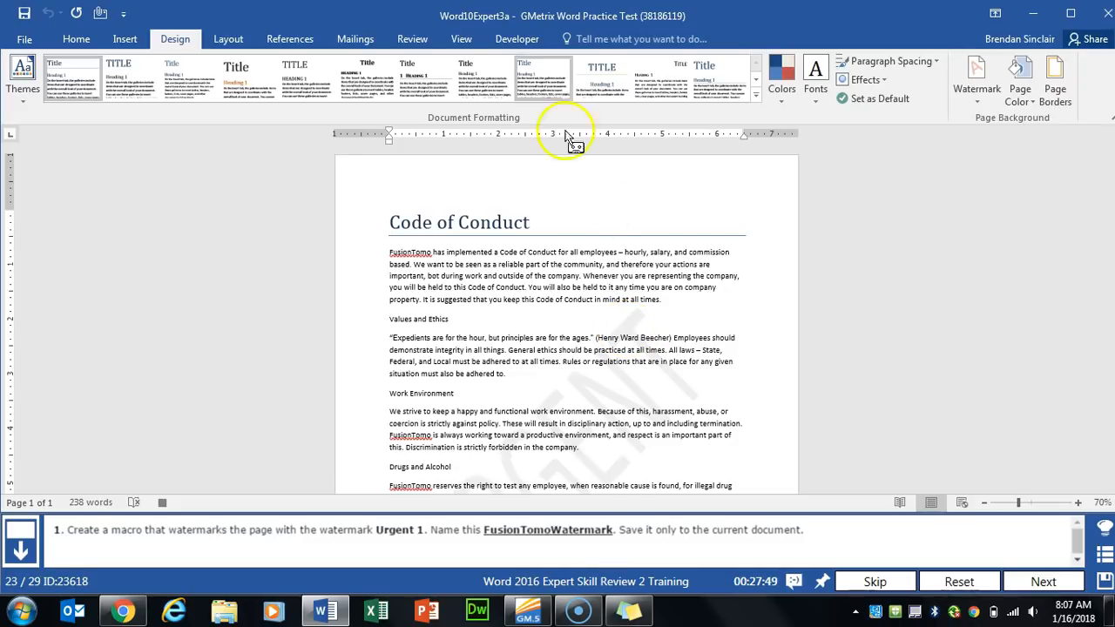
- Stop recording the FusionTomoWatermark macro and advance to the next practice task
{"action": "left_click", "coordinate": [461, 39]}
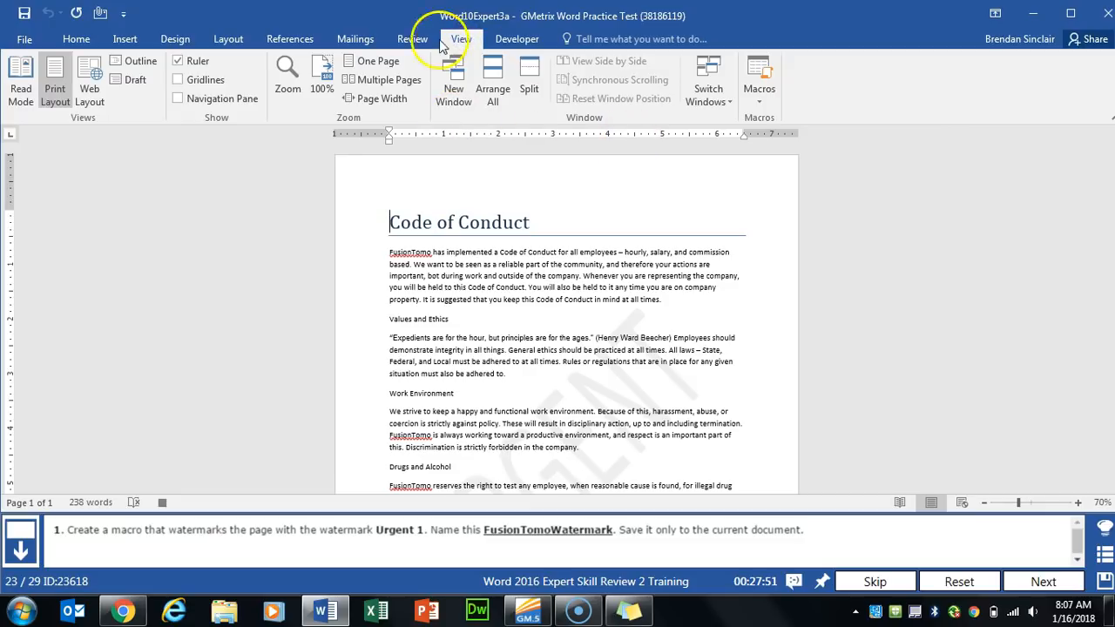
{"action": "left_click", "coordinate": [762, 102]}
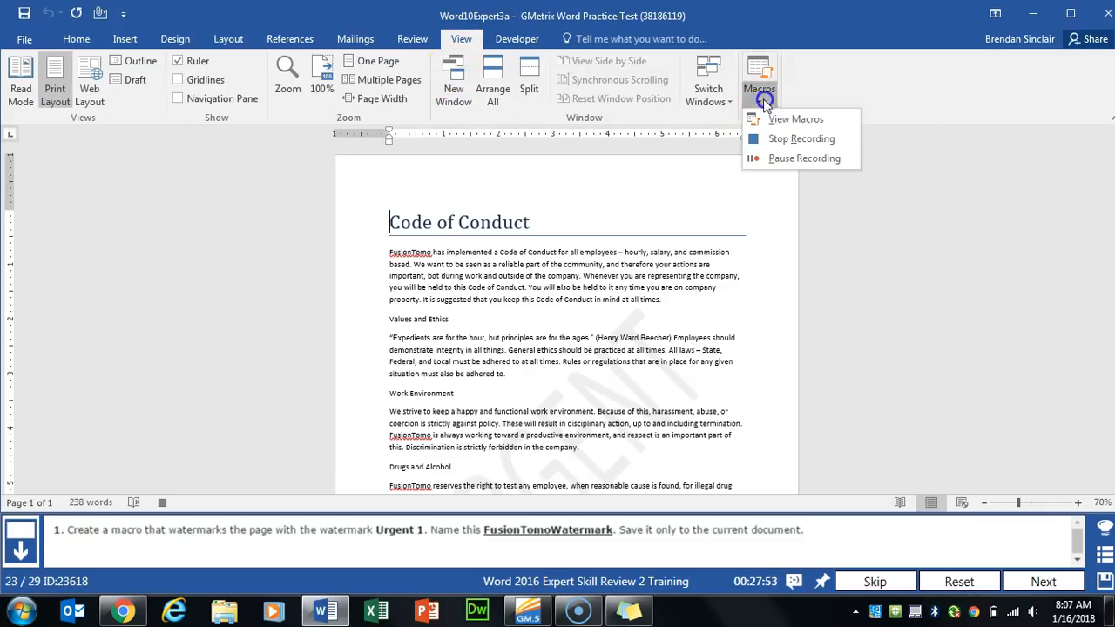
{"action": "left_click", "coordinate": [829, 142]}
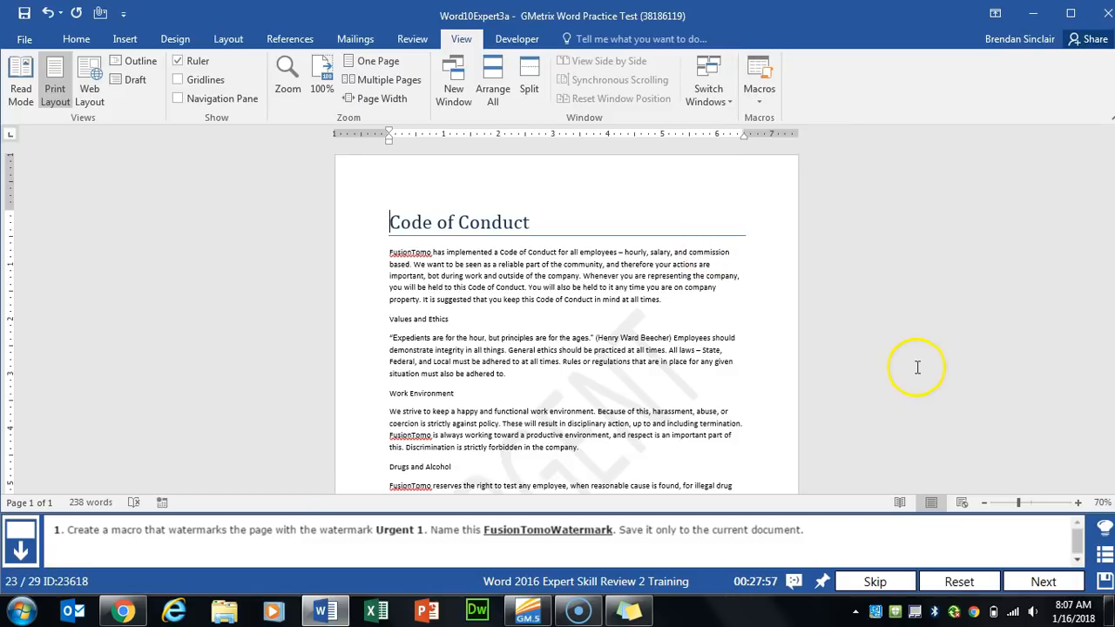
{"action": "left_click", "coordinate": [1033, 582]}
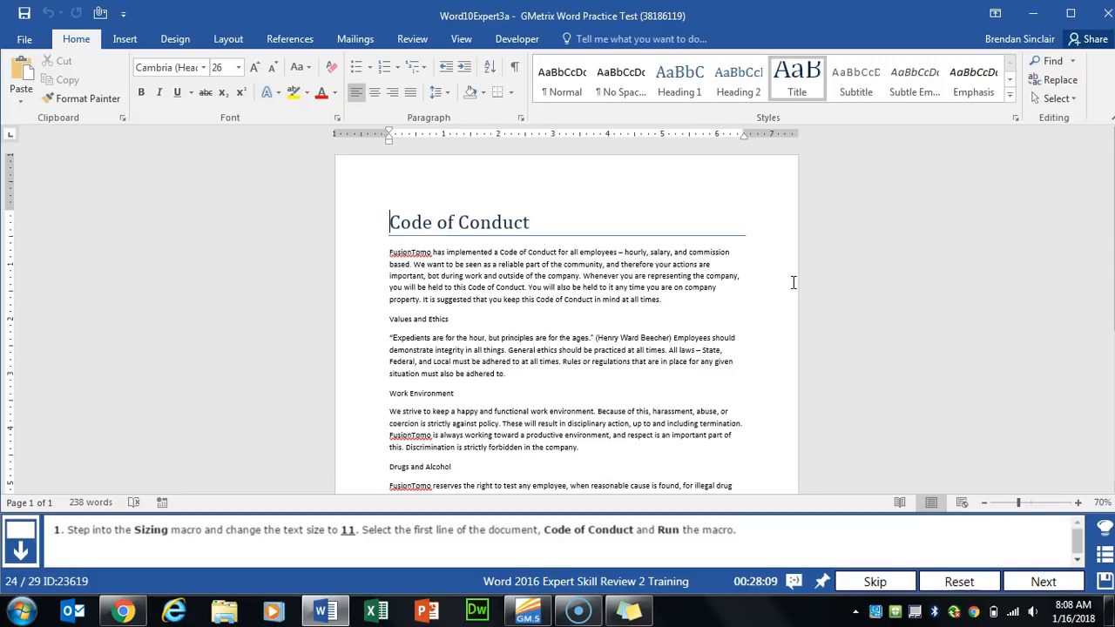
- Choose Sizing in the View Macros list and open it for editing in the Visual Basic editor
{"action": "left_click", "coordinate": [463, 41]}
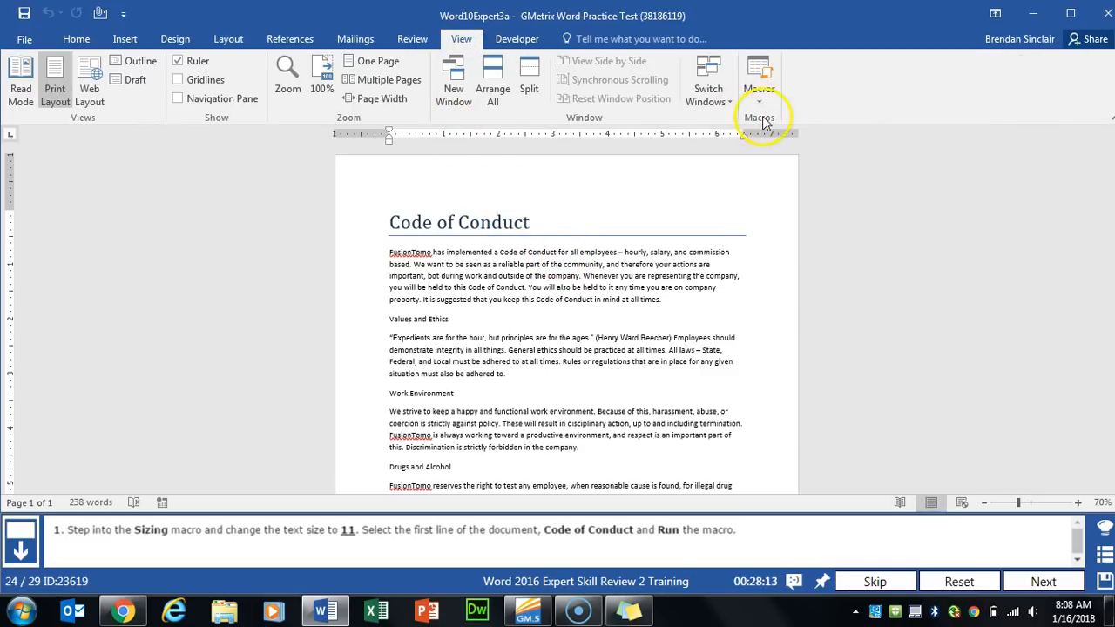
{"action": "left_click", "coordinate": [762, 105]}
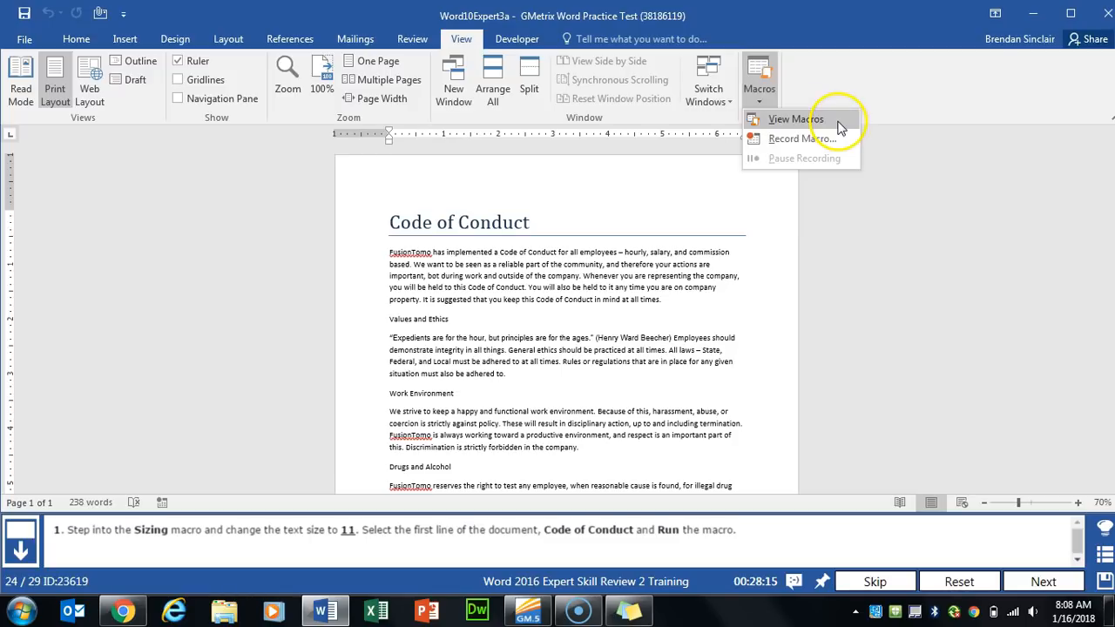
{"action": "left_click", "coordinate": [834, 118]}
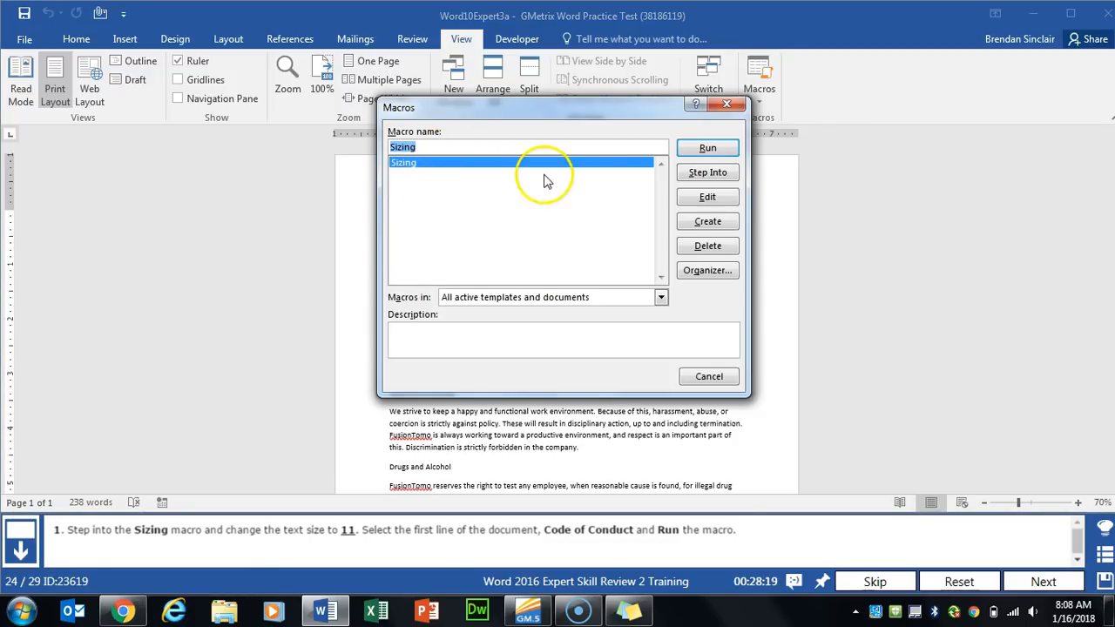
{"action": "left_click", "coordinate": [721, 196]}
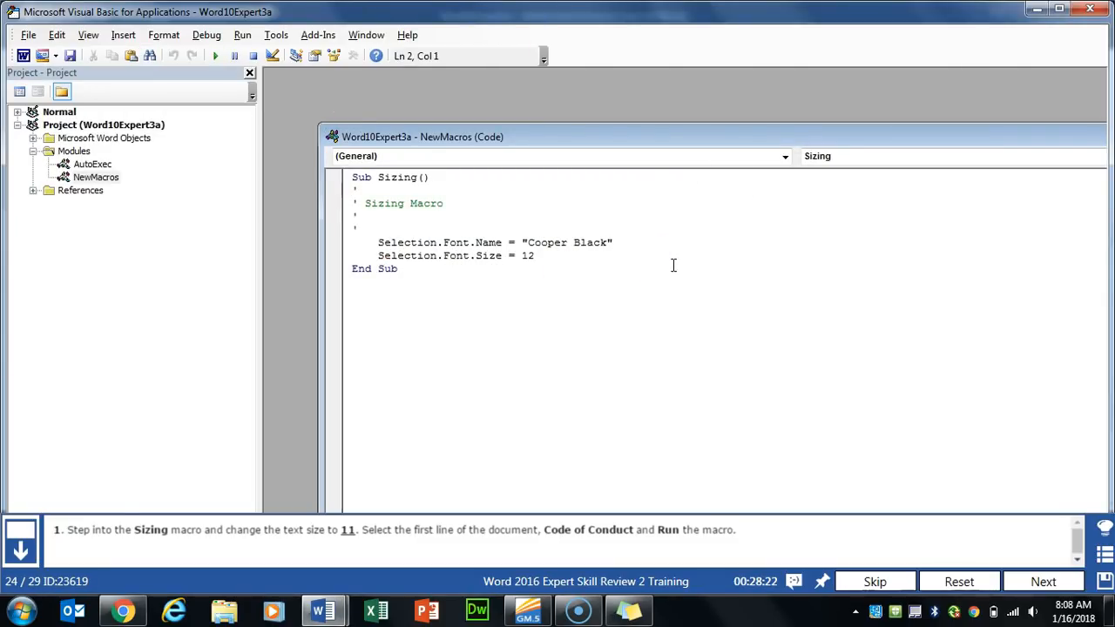
- Edit Selection.Font.Size from 12 to 11 in the Sizing macro, save, and close the editor
{"action": "left_click", "coordinate": [528, 255]}
{"action": "left_click", "coordinate": [71, 55]}
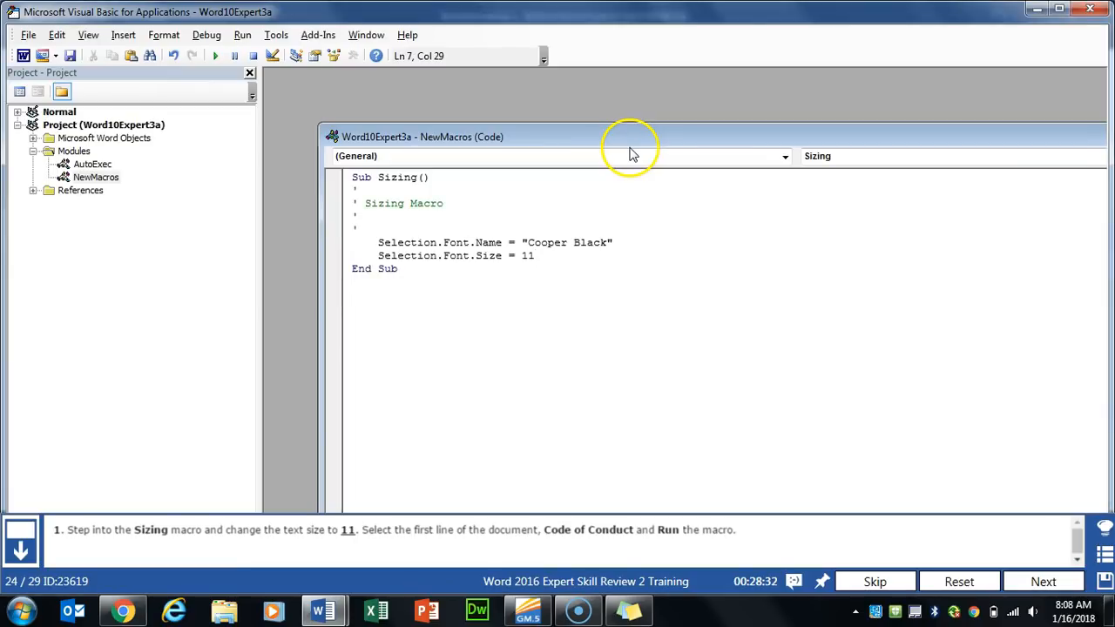
{"action": "left_click", "coordinate": [1090, 9]}
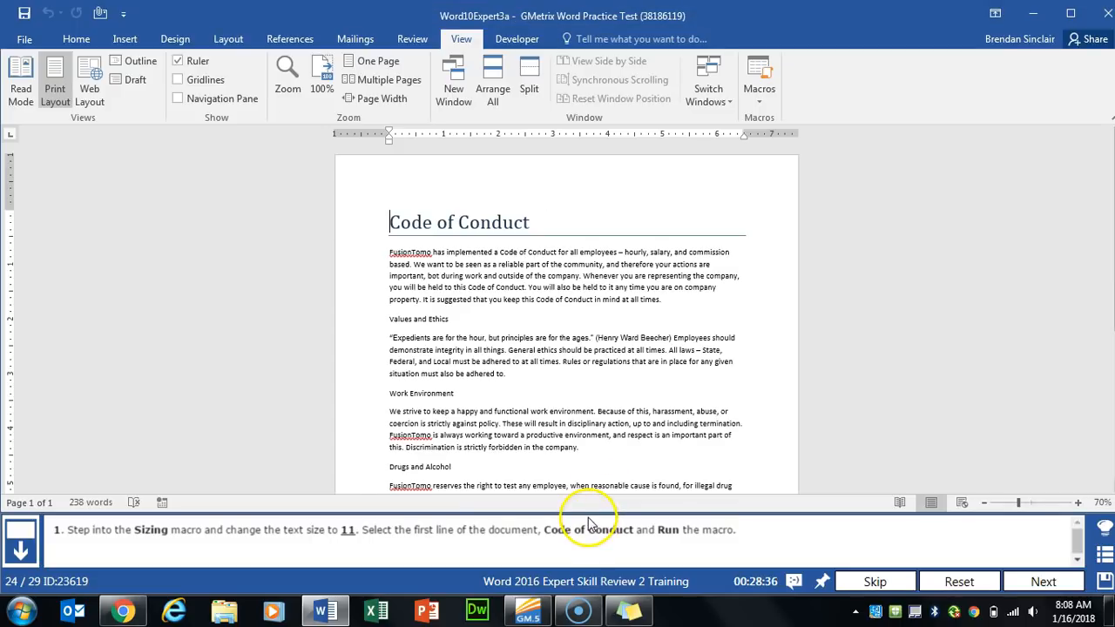
- Run the Sizing macro on the Code of Conduct heading, shrinking it to 11 pt, then advance
{"action": "triple_click", "coordinate": [391, 224]}
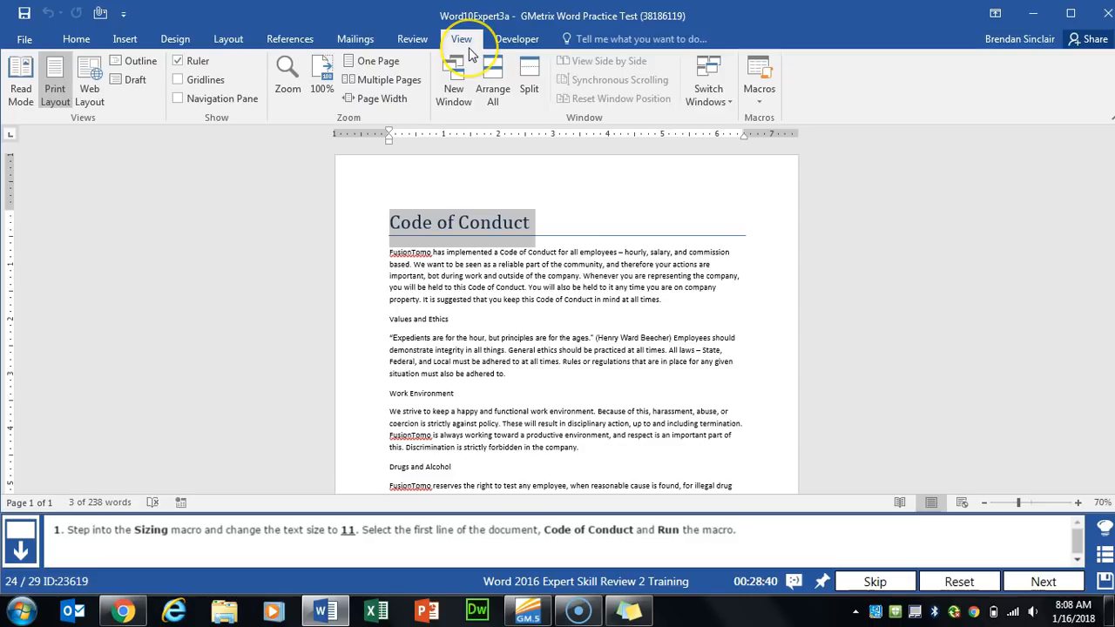
{"action": "left_click", "coordinate": [758, 94]}
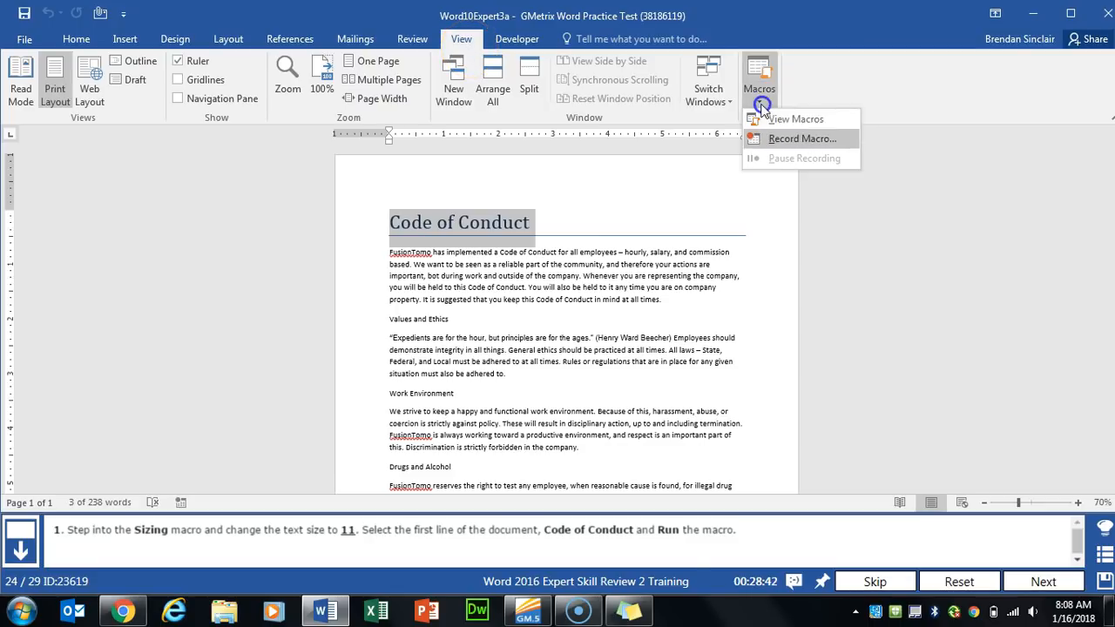
{"action": "left_click", "coordinate": [783, 122]}
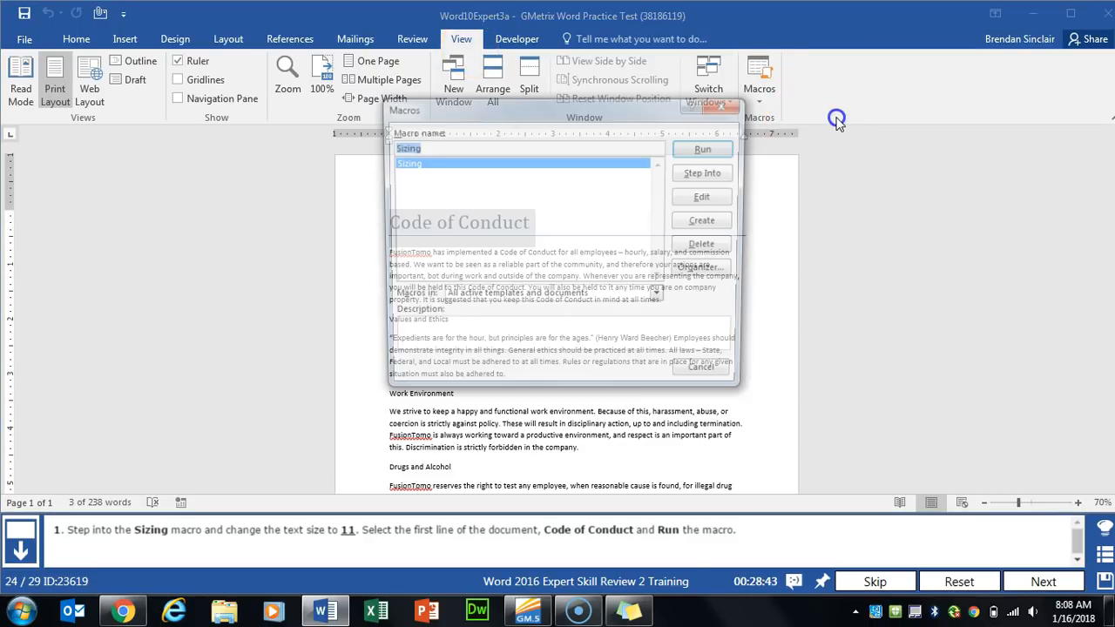
{"action": "left_click", "coordinate": [723, 149]}
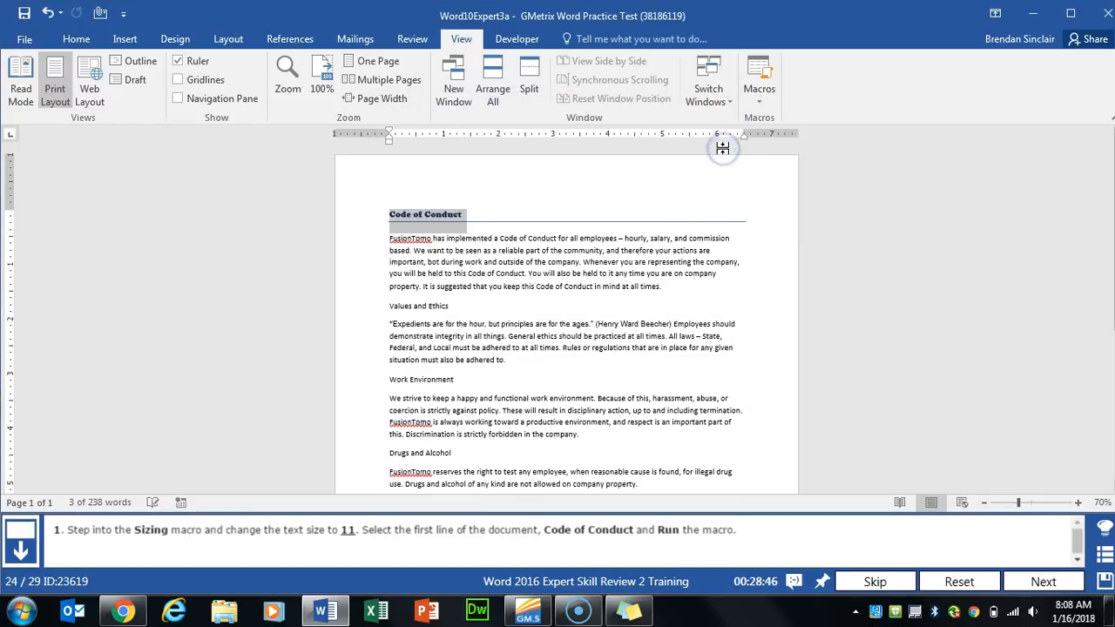
{"action": "left_click", "coordinate": [1044, 582]}
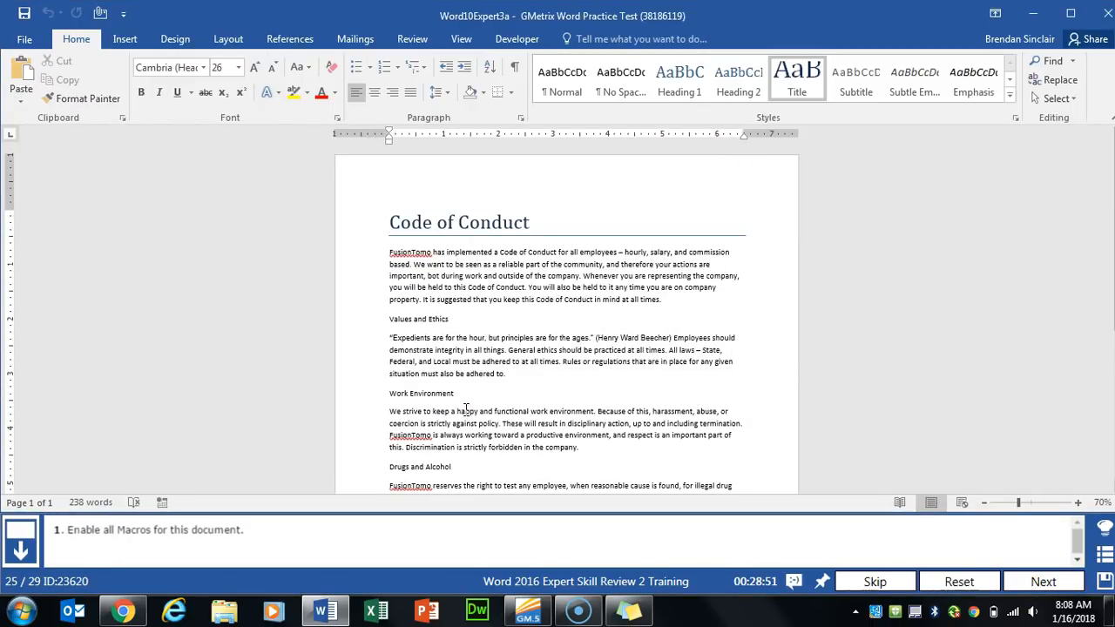
- Set Trust Center Macro Settings to Enable all macros, confirm both dialogs, and advance
{"action": "left_click", "coordinate": [24, 39]}
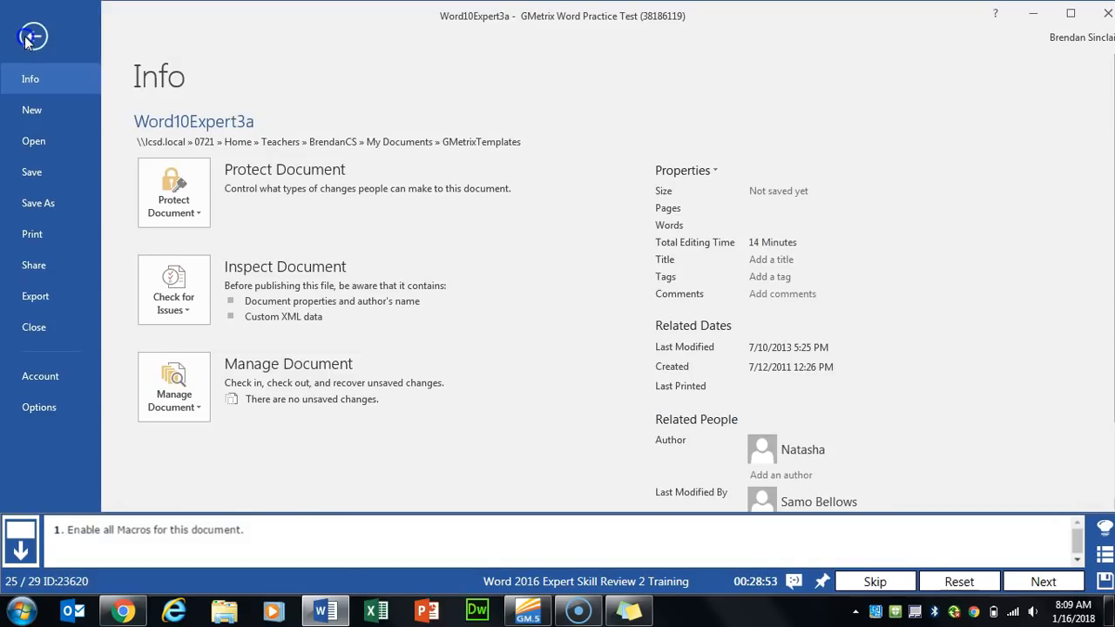
{"action": "left_click", "coordinate": [54, 416]}
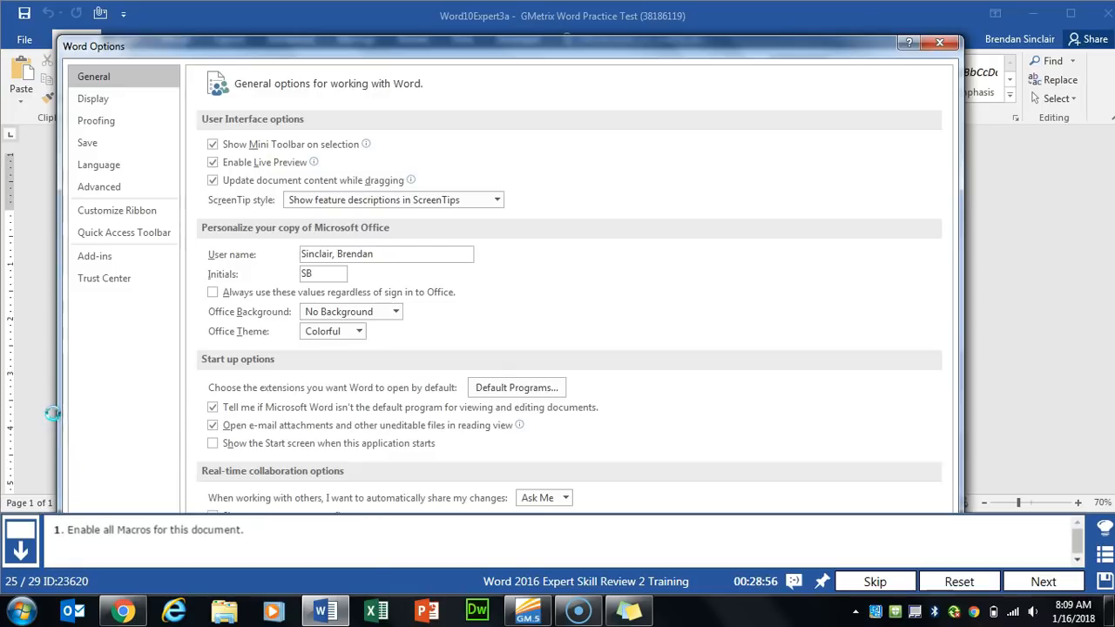
{"action": "left_click", "coordinate": [118, 279]}
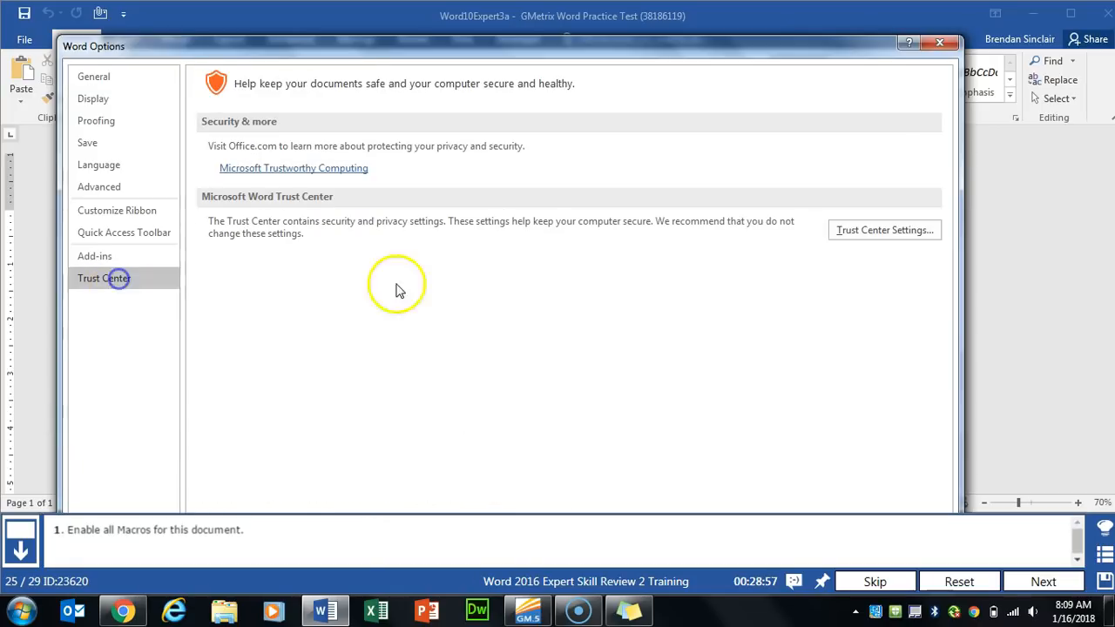
{"action": "left_click", "coordinate": [898, 234]}
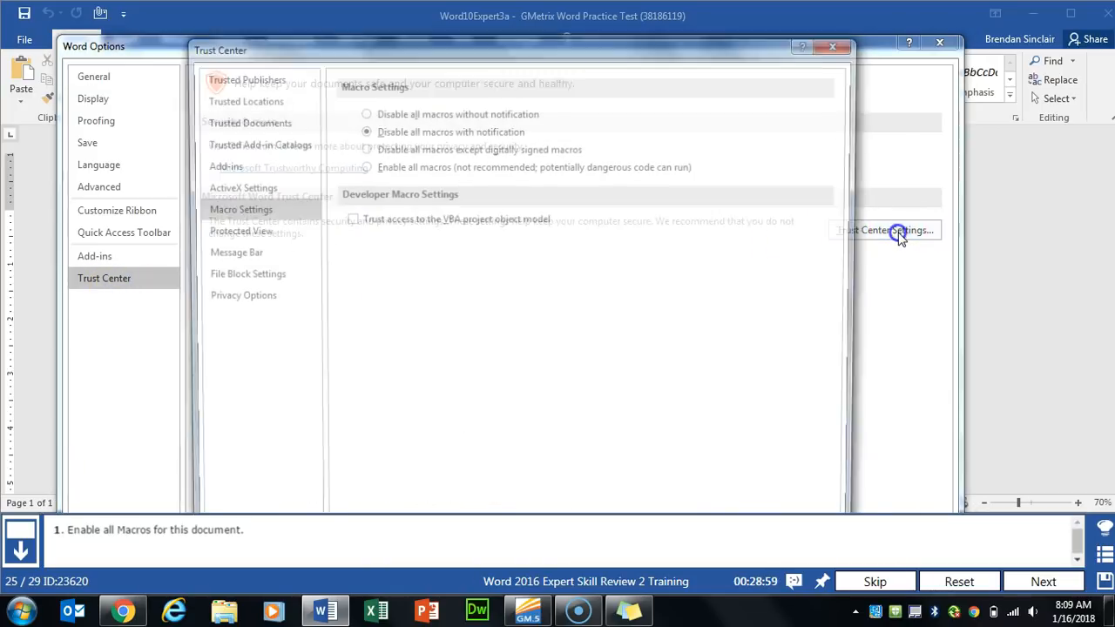
{"action": "left_click", "coordinate": [362, 166]}
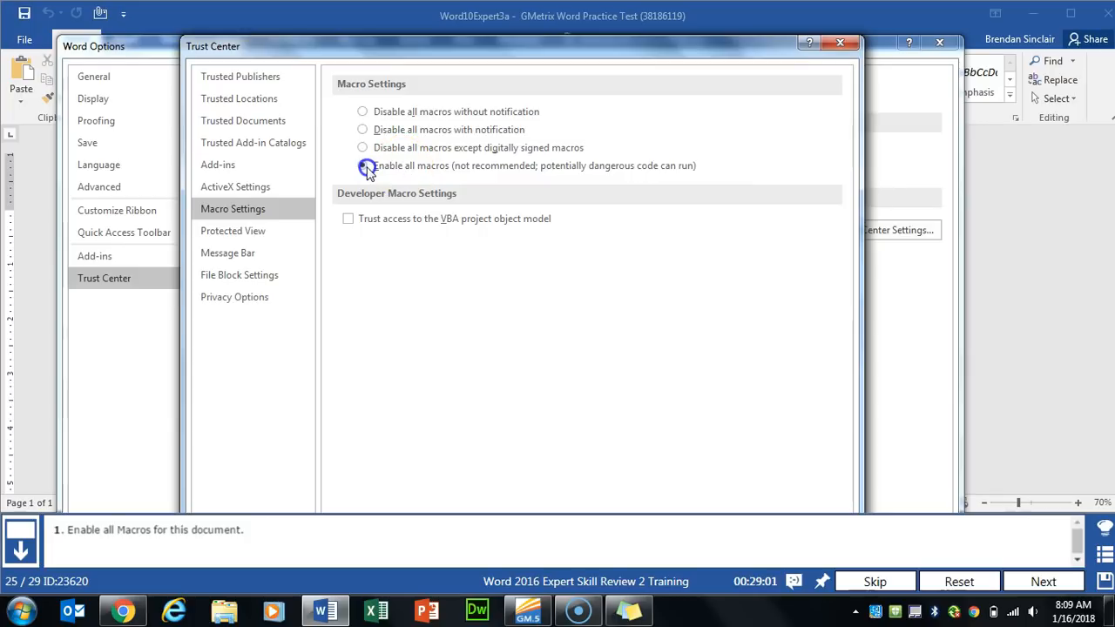
{"action": "mouse_move", "coordinate": [494, 61]}
{"action": "left_mouse_down"}
{"action": "mouse_move", "coordinate": [501, 41]}
{"action": "mouse_move", "coordinate": [483, 141]}
{"action": "mouse_move", "coordinate": [495, 65]}
{"action": "left_mouse_up"}
{"action": "left_click", "coordinate": [754, 501]}
{"action": "left_click_drag", "start_coordinate": [709, 40], "coordinate": [704, 78]}
{"action": "left_click_drag", "start_coordinate": [702, 145], "coordinate": [714, 95]}
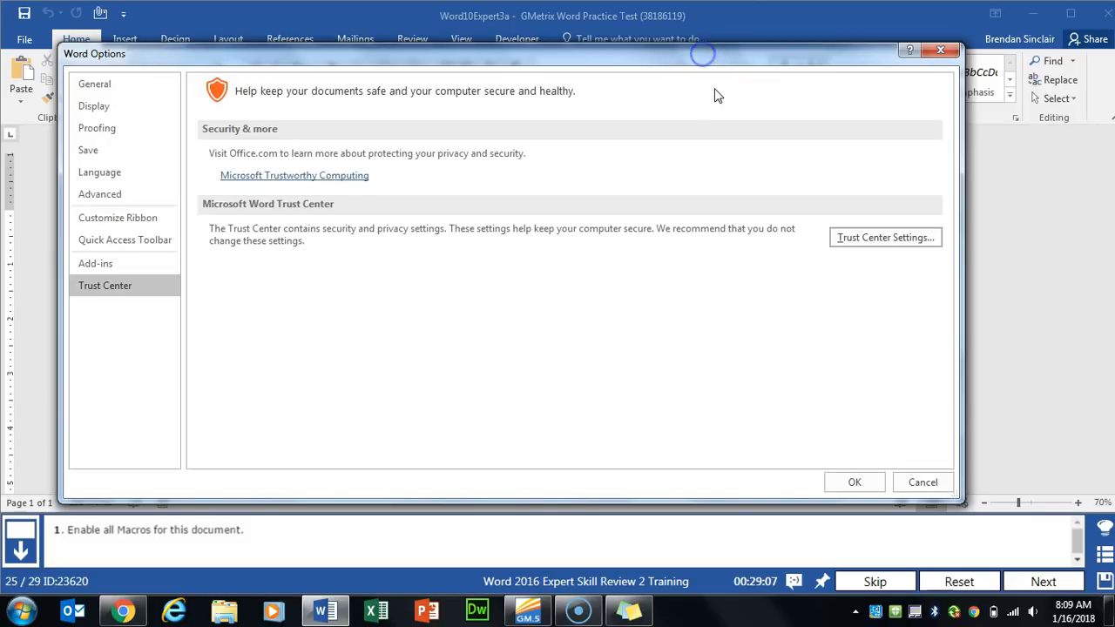
{"action": "left_click", "coordinate": [829, 480]}
{"action": "left_click", "coordinate": [1044, 581]}
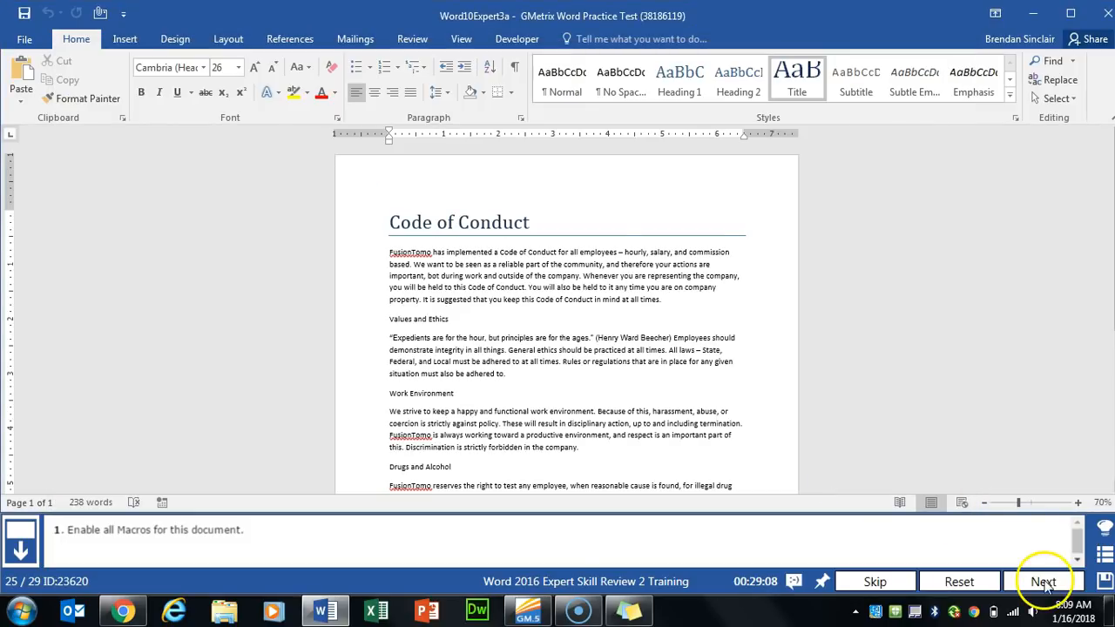
- Replace Date Request Submitted and Date of Requested Day(s) Off with Date Picker content controls, then advance
{"action": "scroll", "coordinate": [741, 409], "scroll_direction": "down", "scroll_amount": 5}
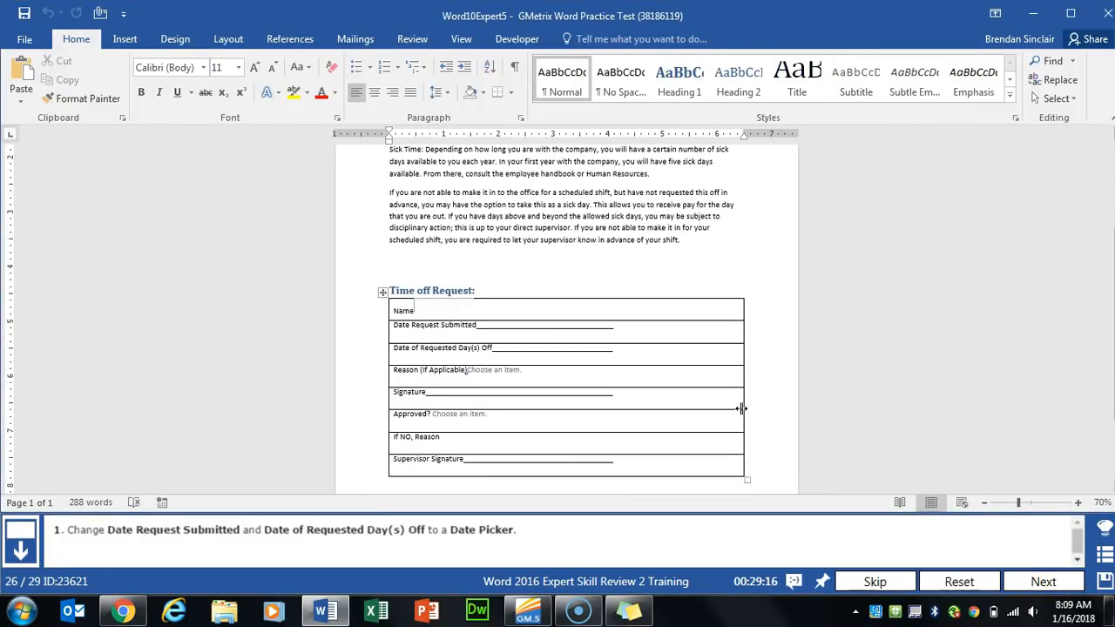
{"action": "left_click", "coordinate": [447, 320]}
{"action": "left_click_drag", "start_coordinate": [475, 327], "coordinate": [394, 326]}
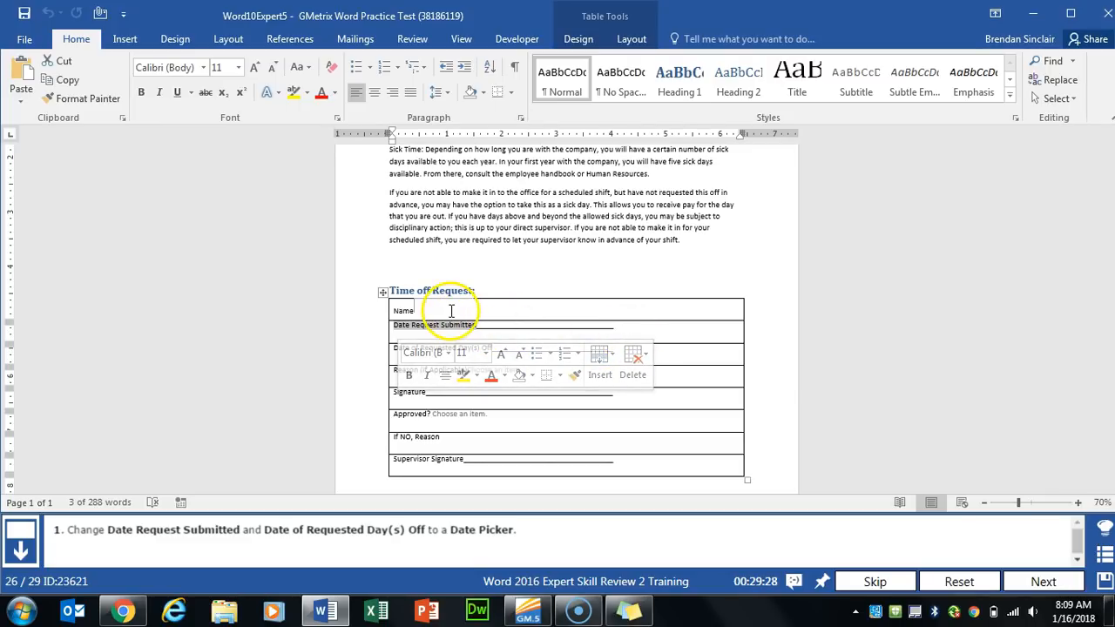
{"action": "left_click", "coordinate": [518, 39]}
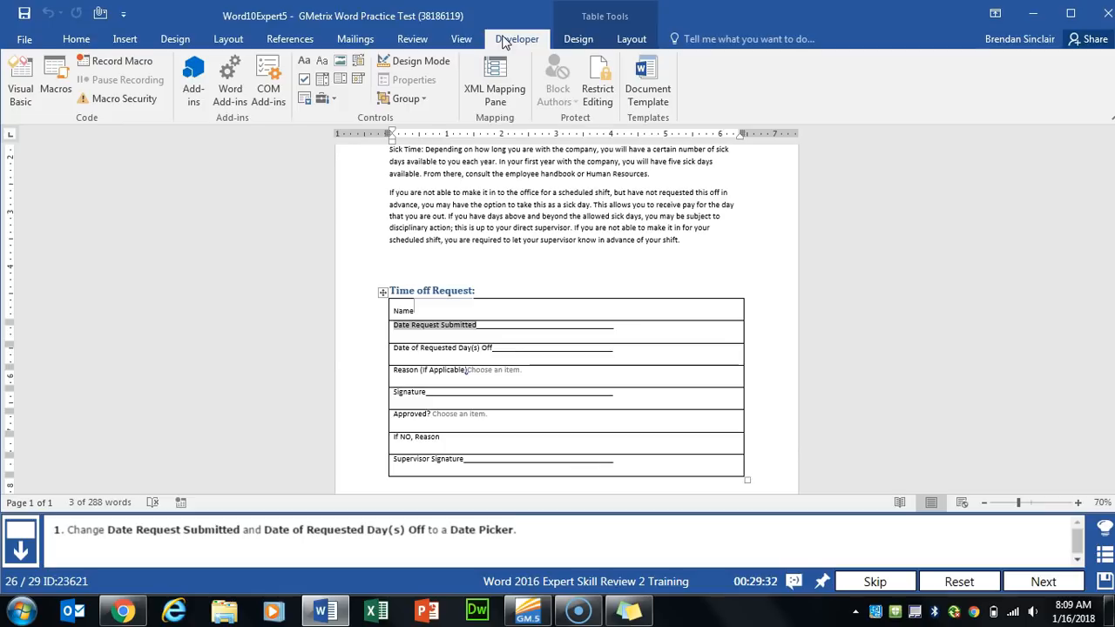
{"action": "left_click", "coordinate": [359, 83]}
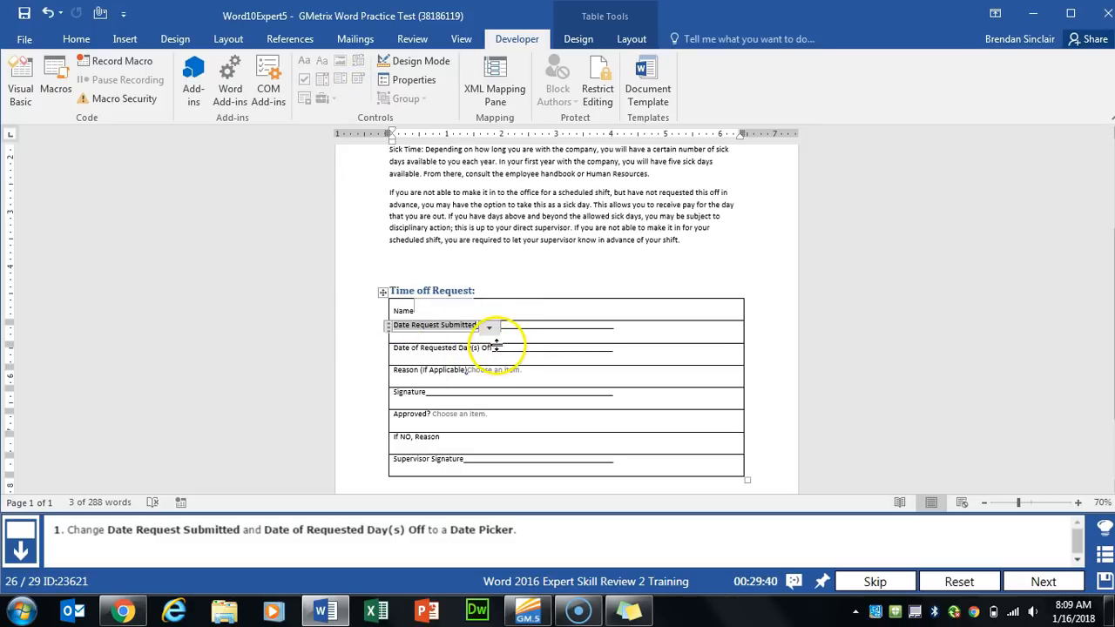
{"action": "left_click_drag", "start_coordinate": [495, 348], "coordinate": [395, 343]}
{"action": "left_click", "coordinate": [358, 79]}
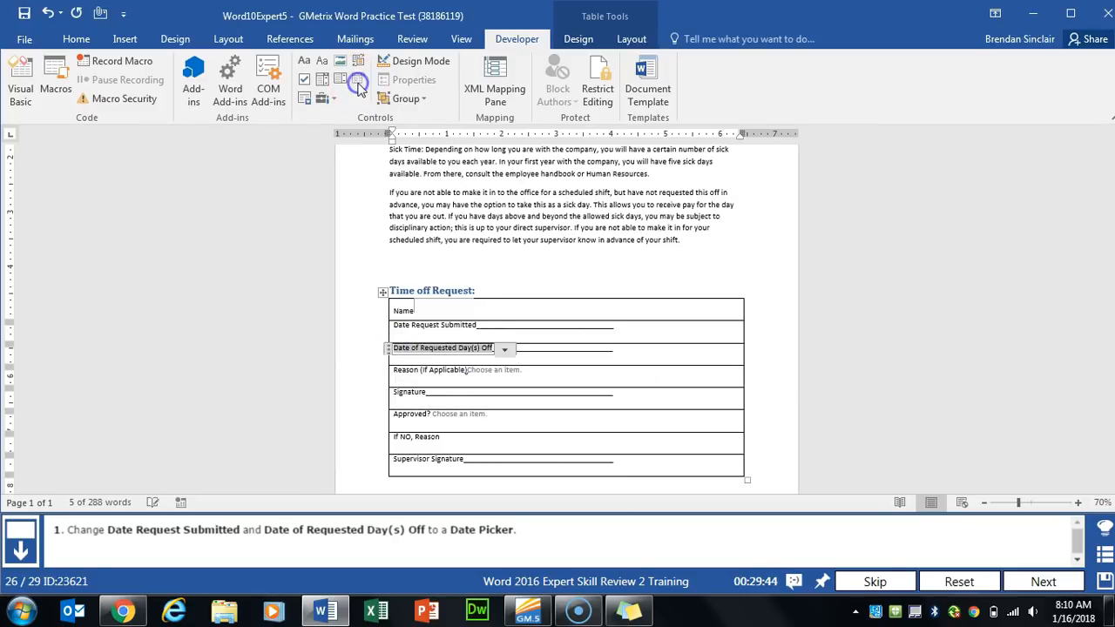
{"action": "left_click", "coordinate": [629, 336]}
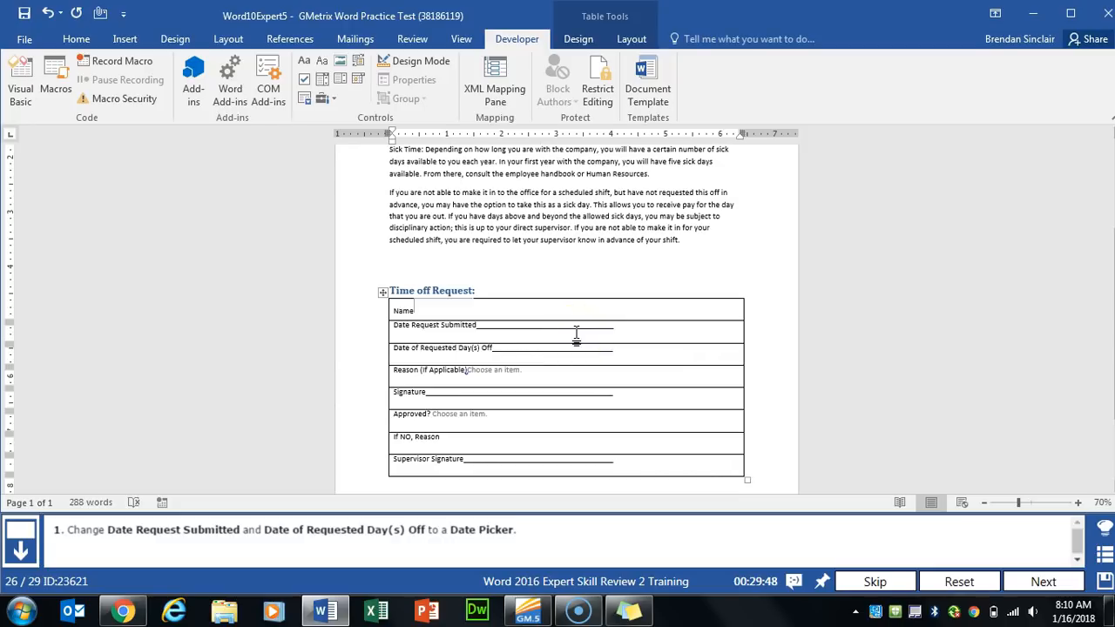
{"action": "left_click", "coordinate": [604, 342]}
{"action": "left_click", "coordinate": [1037, 579]}
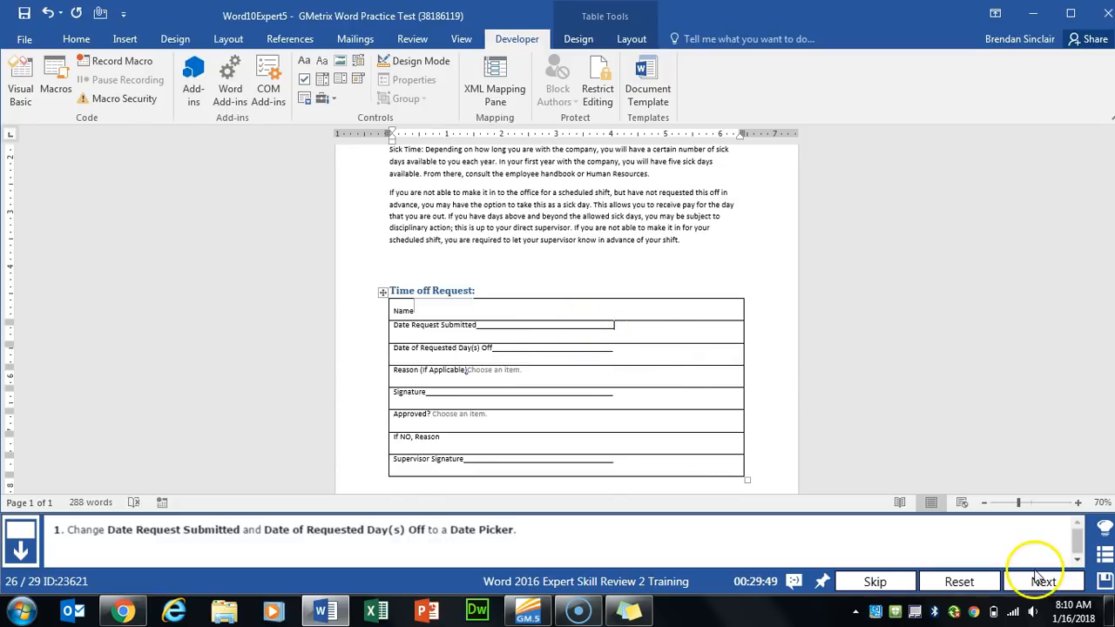
{"action": "left_click", "coordinate": [564, 336]}
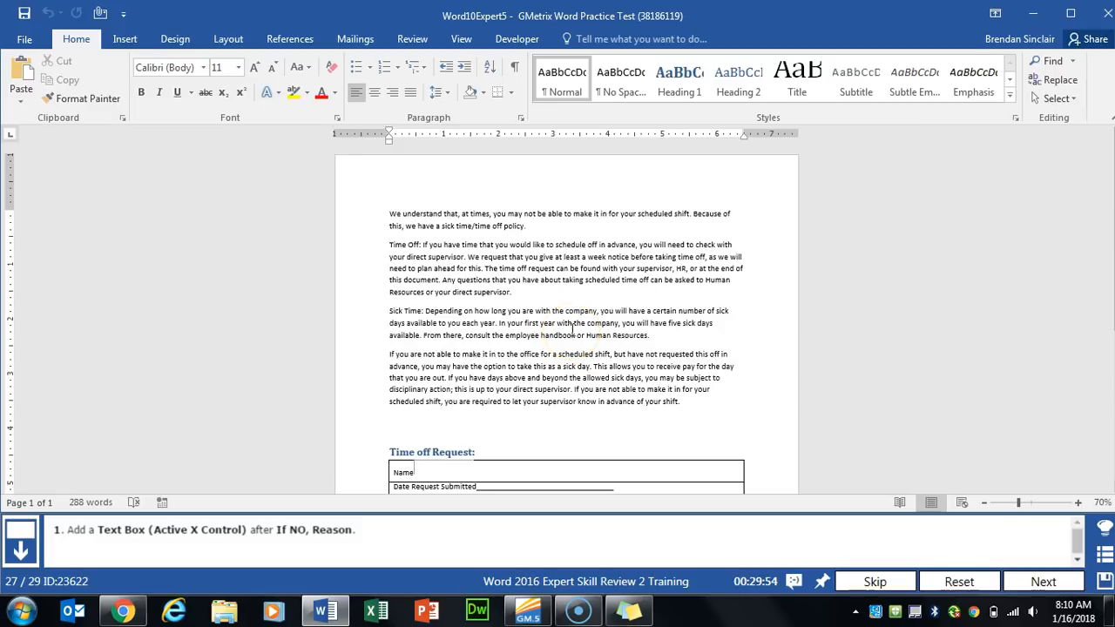
- Insert an ActiveX text box from Legacy Tools right after 'If NO, Reason' in the table
{"action": "scroll", "coordinate": [573, 328], "scroll_direction": "down", "scroll_amount": 5}
{"action": "left_click", "coordinate": [443, 383]}
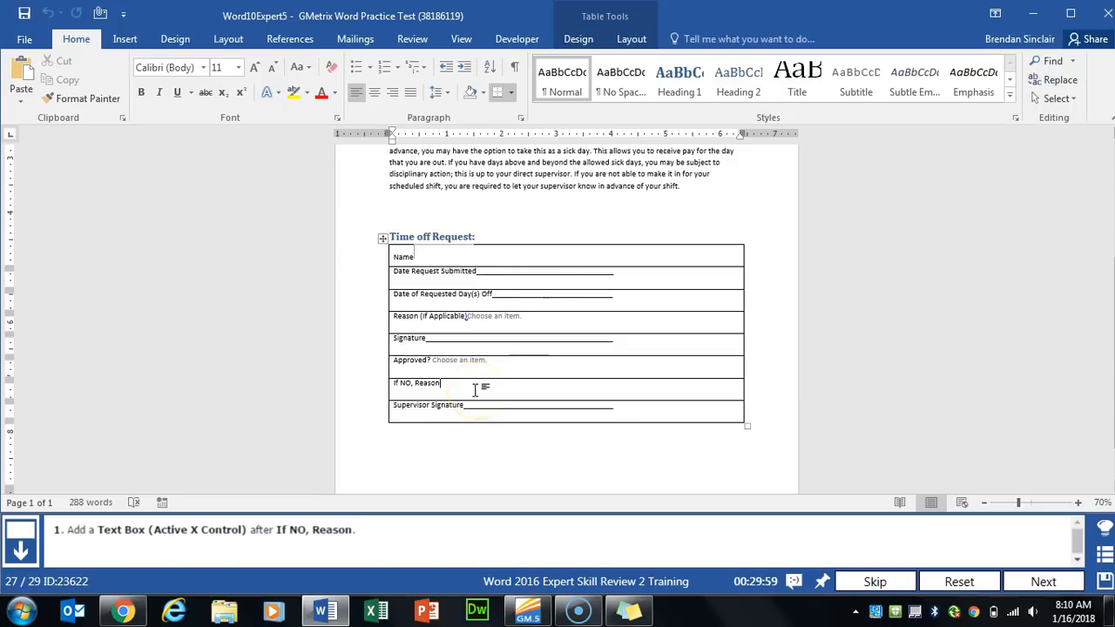
{"action": "left_click", "coordinate": [521, 44]}
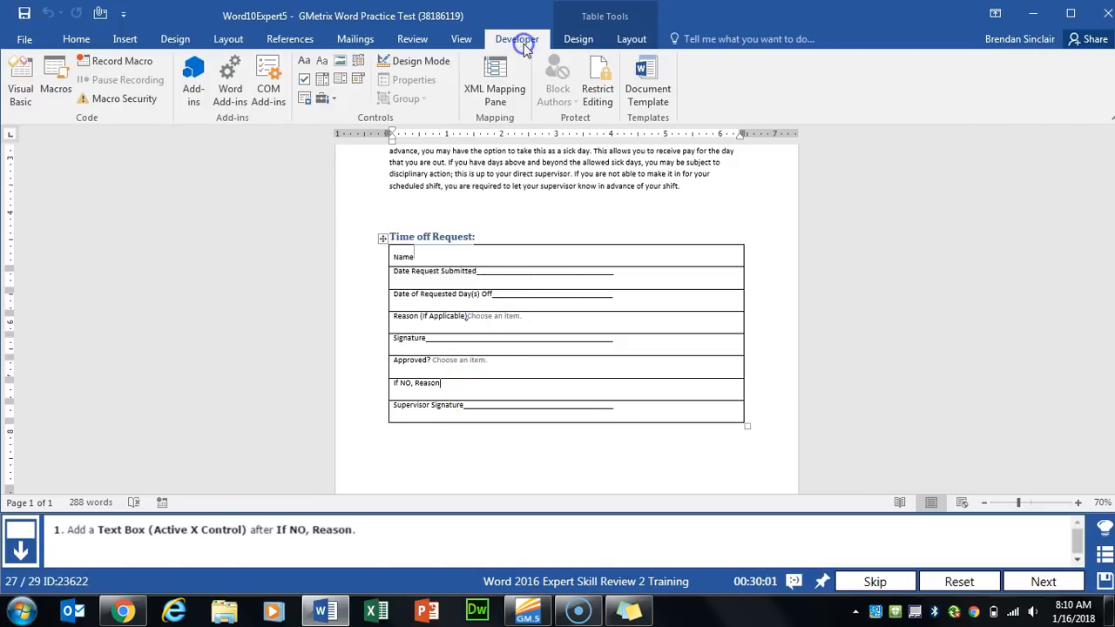
{"action": "left_click", "coordinate": [336, 105]}
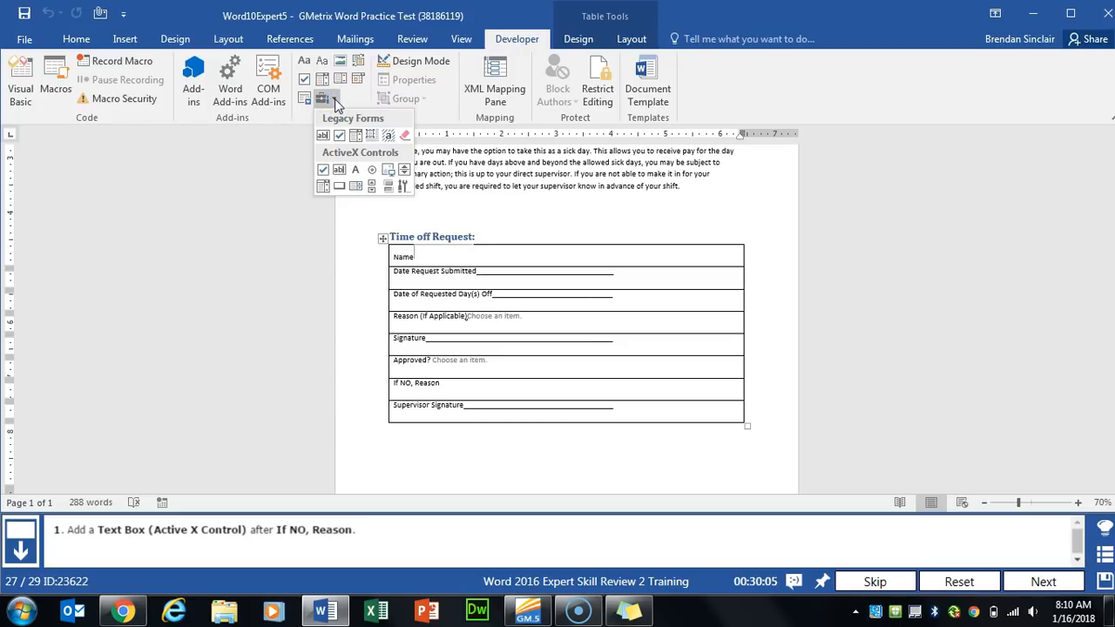
{"action": "left_click", "coordinate": [340, 171]}
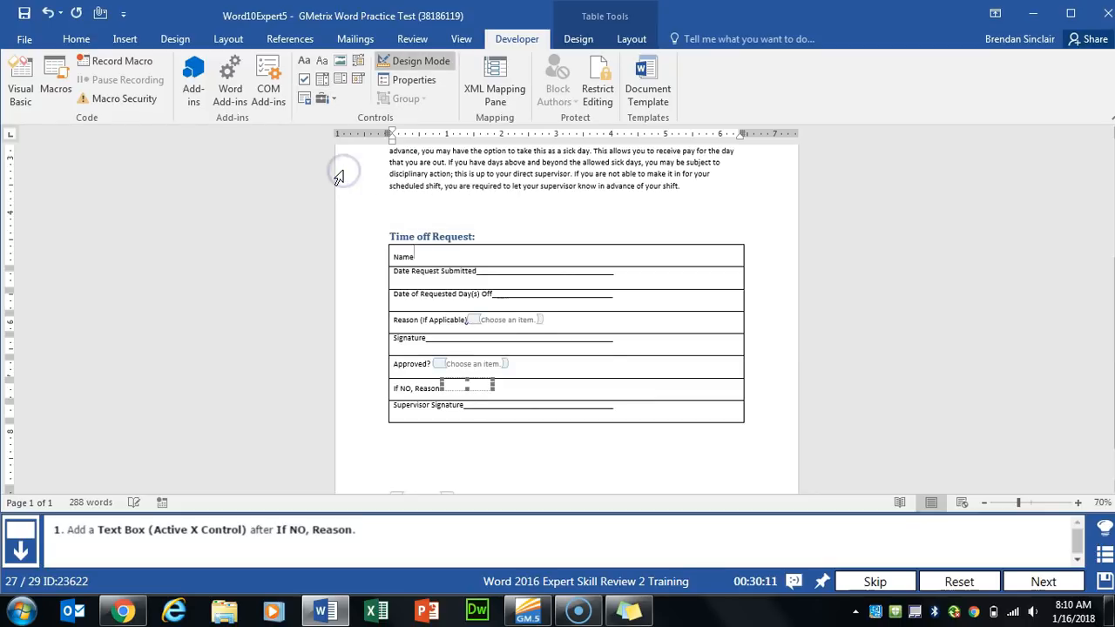
{"action": "left_click", "coordinate": [646, 390]}
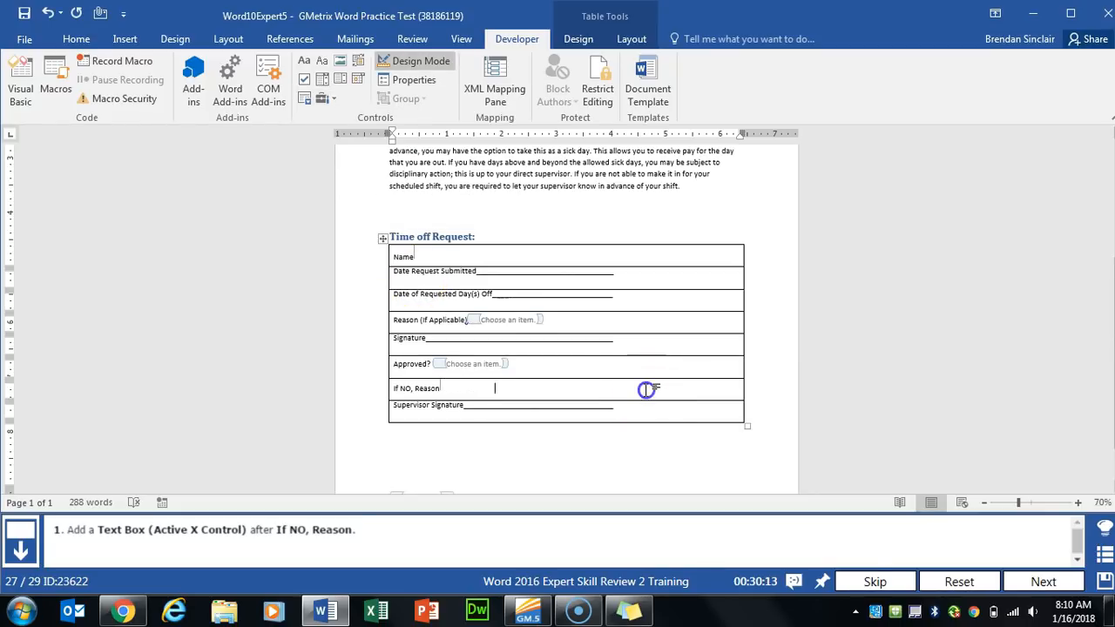
- Remove Maybe from the Approved? drop-down, check Contents cannot be edited, and advance to the last task
{"action": "left_click", "coordinate": [1043, 581]}
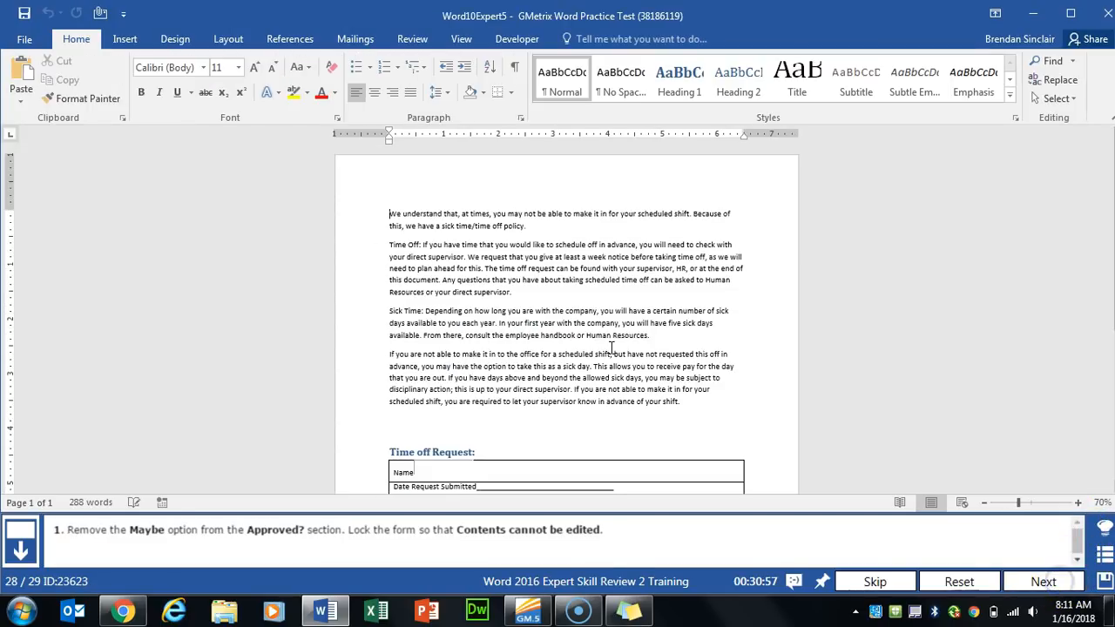
{"action": "scroll", "coordinate": [589, 347], "scroll_direction": "down", "scroll_amount": 8}
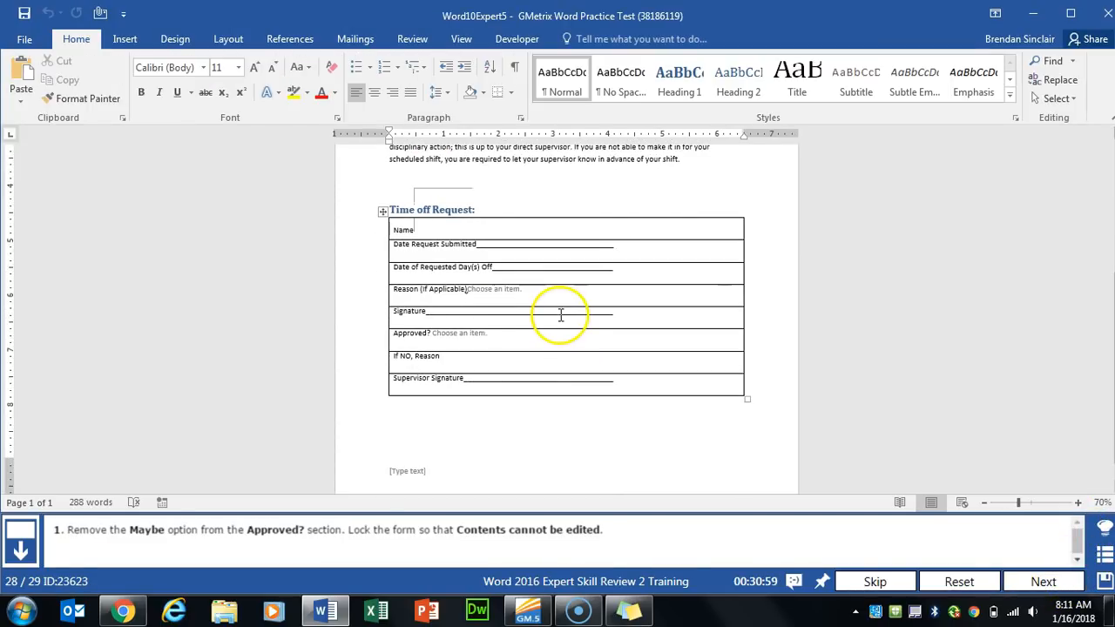
{"action": "left_click", "coordinate": [457, 303]}
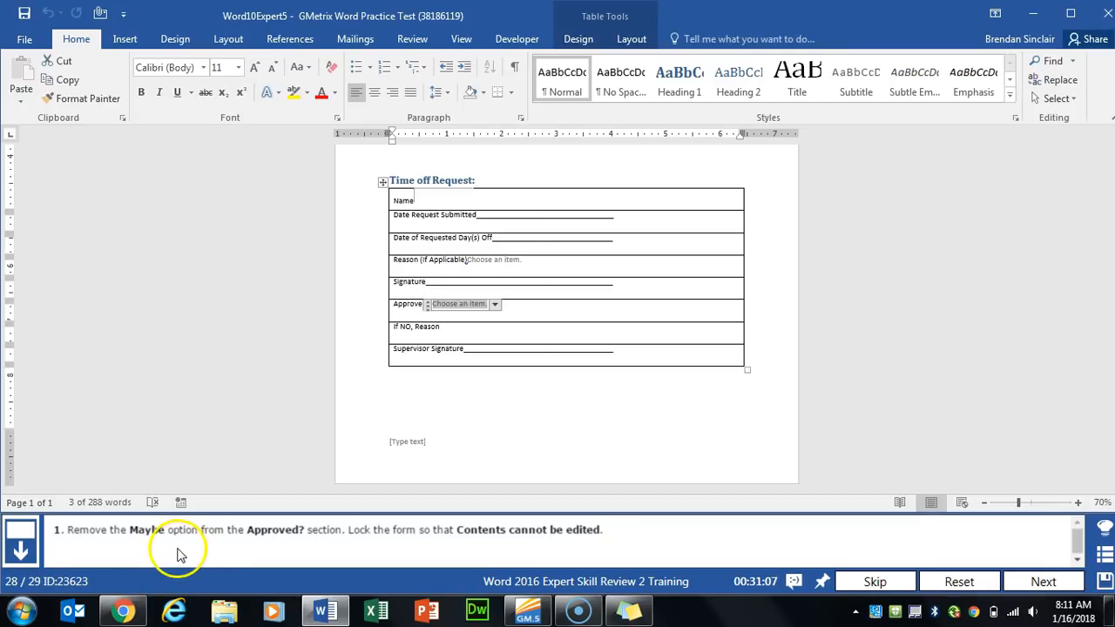
{"action": "left_click", "coordinate": [519, 39]}
{"action": "left_click", "coordinate": [414, 79]}
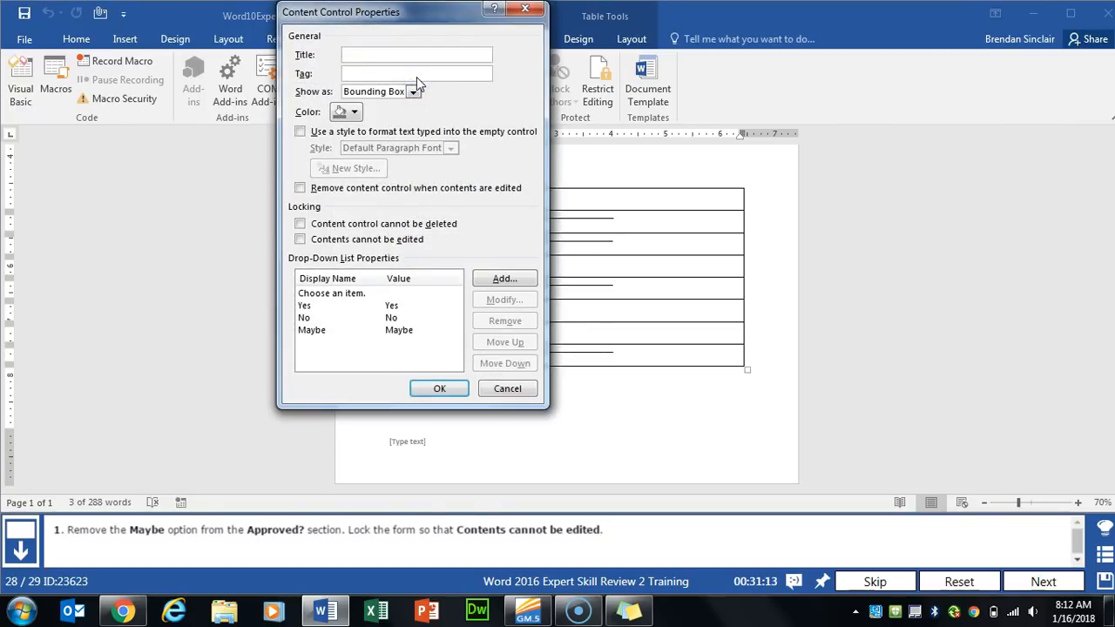
{"action": "left_click", "coordinate": [336, 330]}
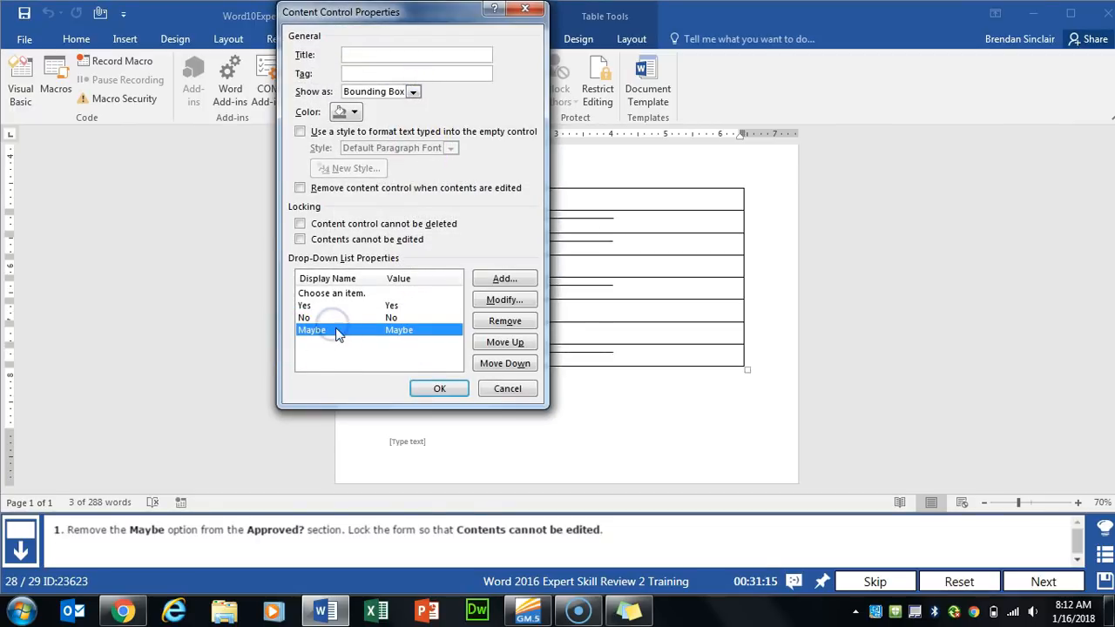
{"action": "left_click", "coordinate": [505, 322]}
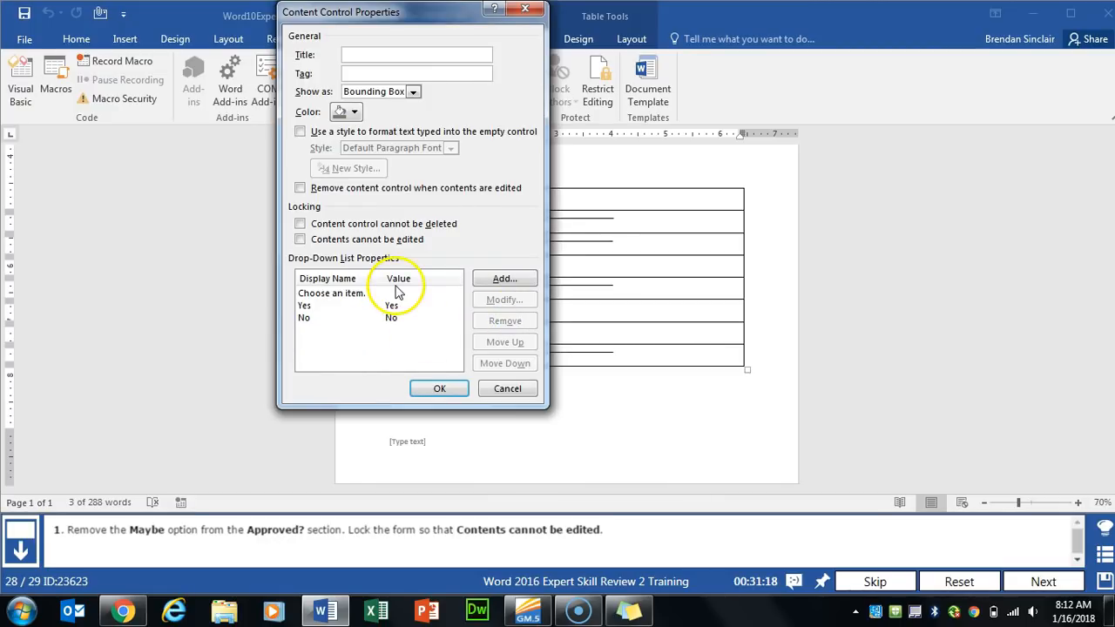
{"action": "left_click", "coordinate": [300, 240]}
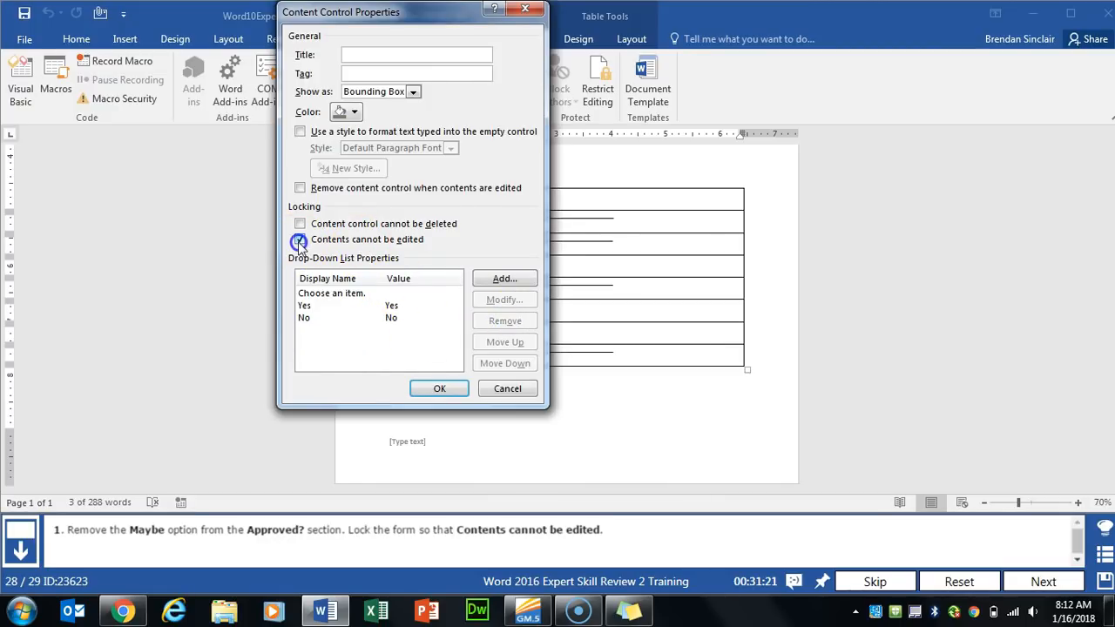
{"action": "left_click", "coordinate": [439, 389]}
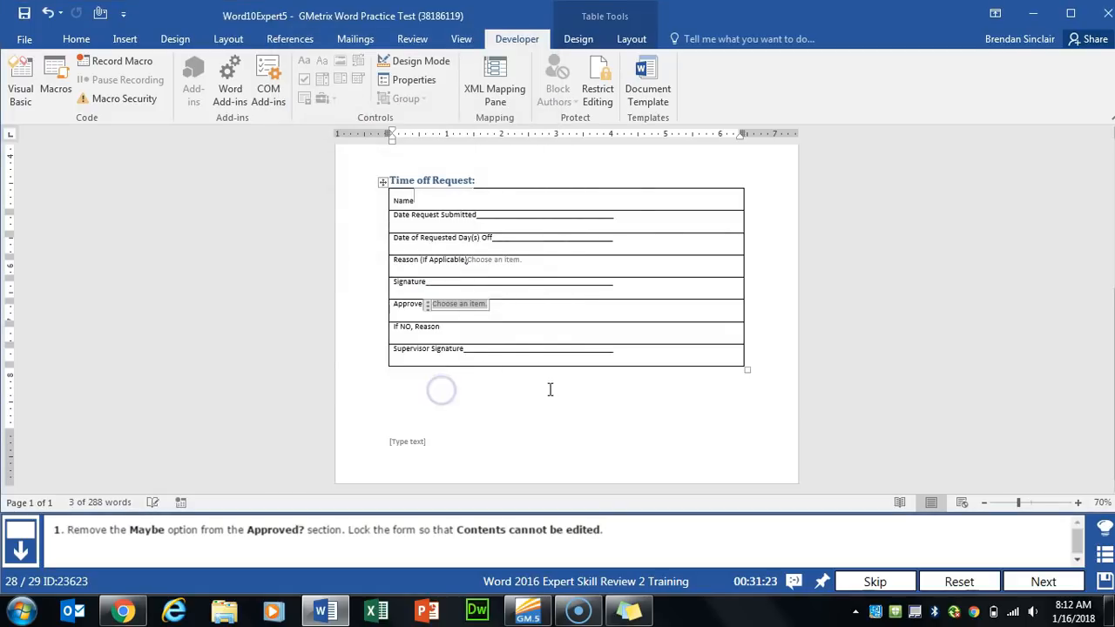
{"action": "left_click", "coordinate": [1036, 581]}
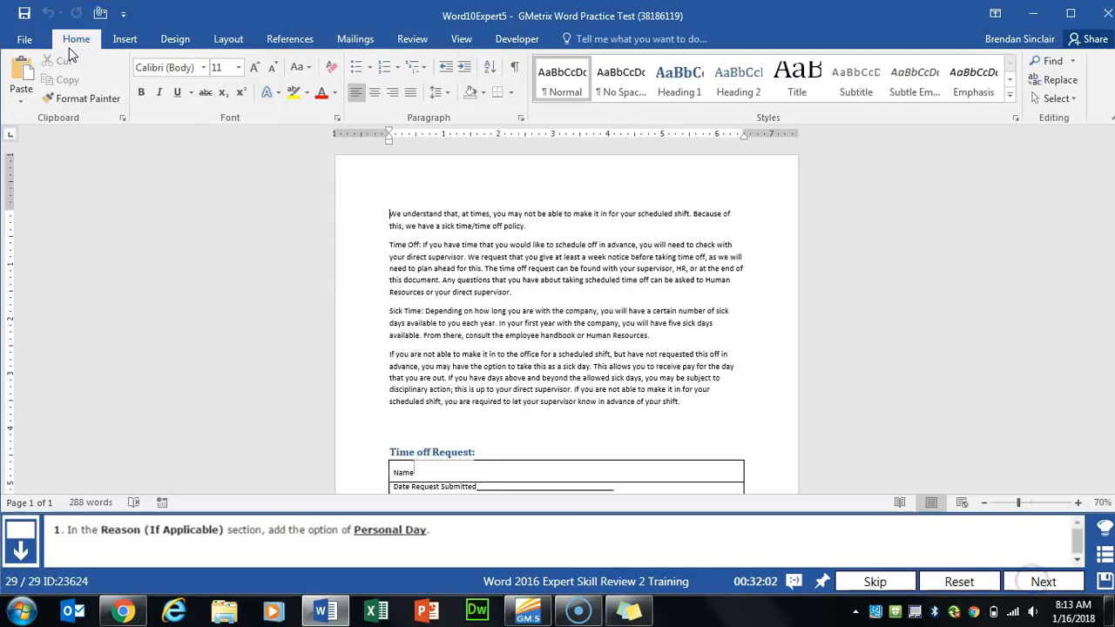
- Add a 'Personal Day' entry to the Reason (If Applicable) drop-down through its Properties dialog
{"action": "scroll", "coordinate": [540, 324], "scroll_direction": "down", "scroll_amount": 5}
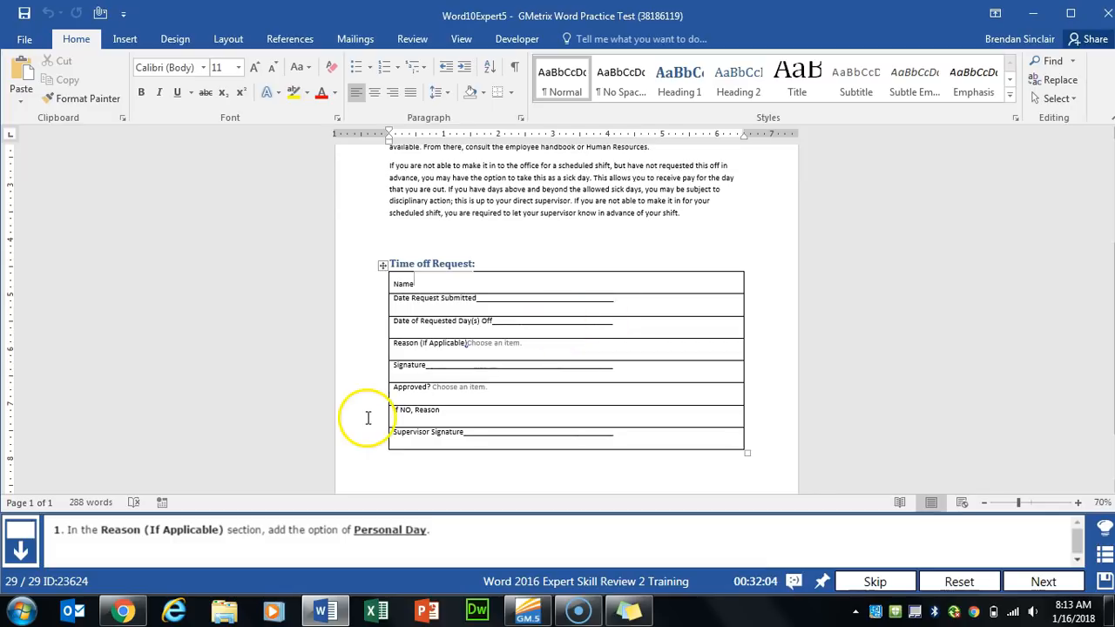
{"action": "scroll", "coordinate": [368, 418], "scroll_direction": "down", "scroll_amount": 1}
{"action": "left_click", "coordinate": [488, 317]}
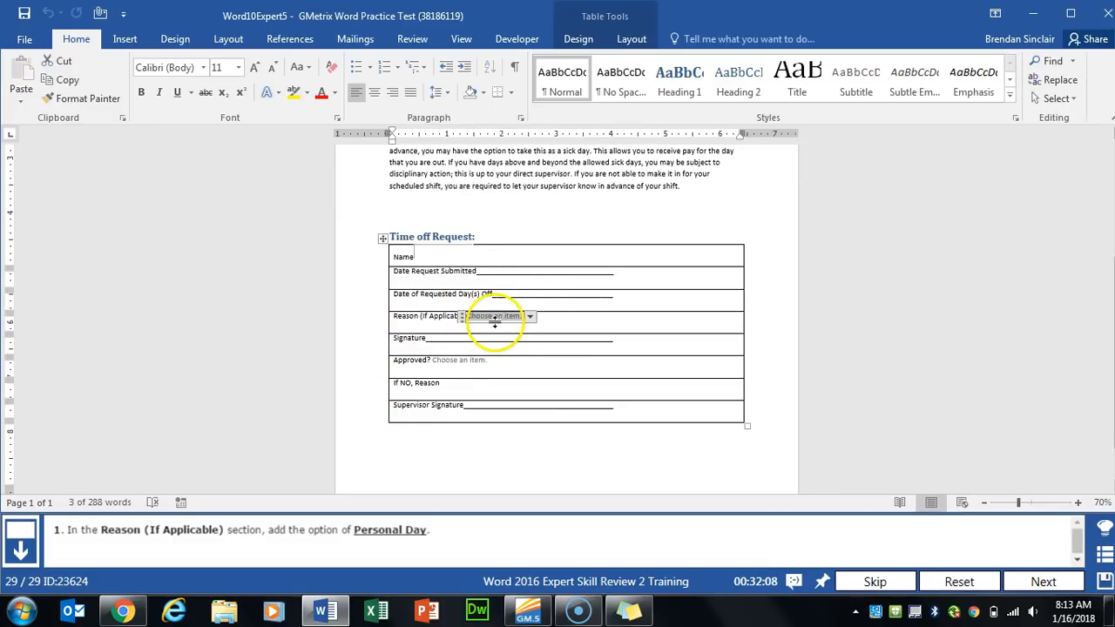
{"action": "left_click", "coordinate": [522, 40]}
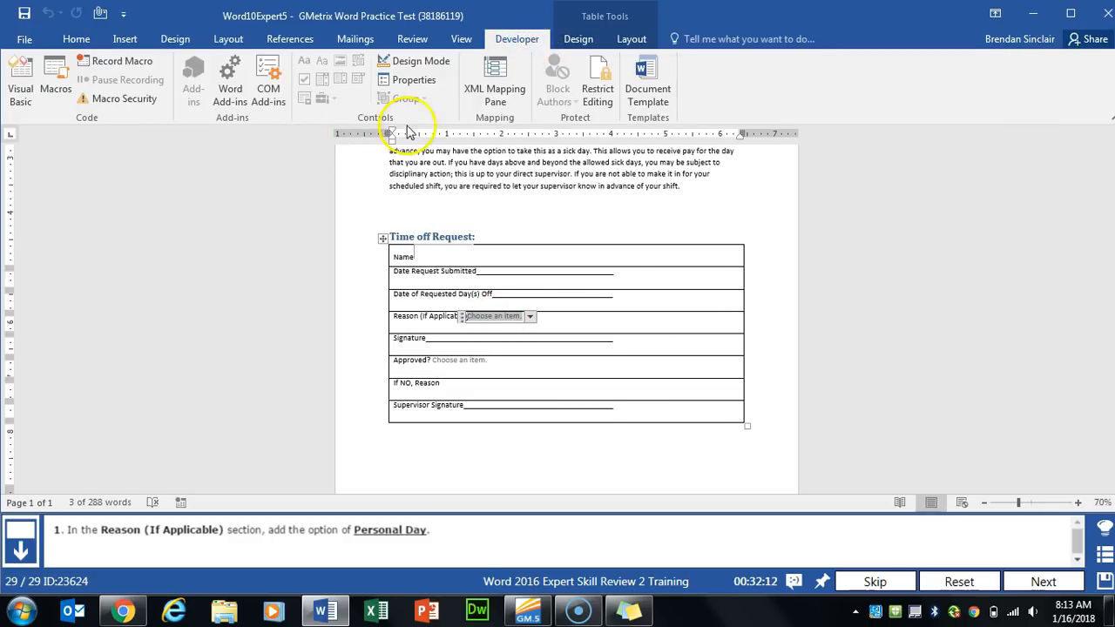
{"action": "left_click", "coordinate": [414, 80]}
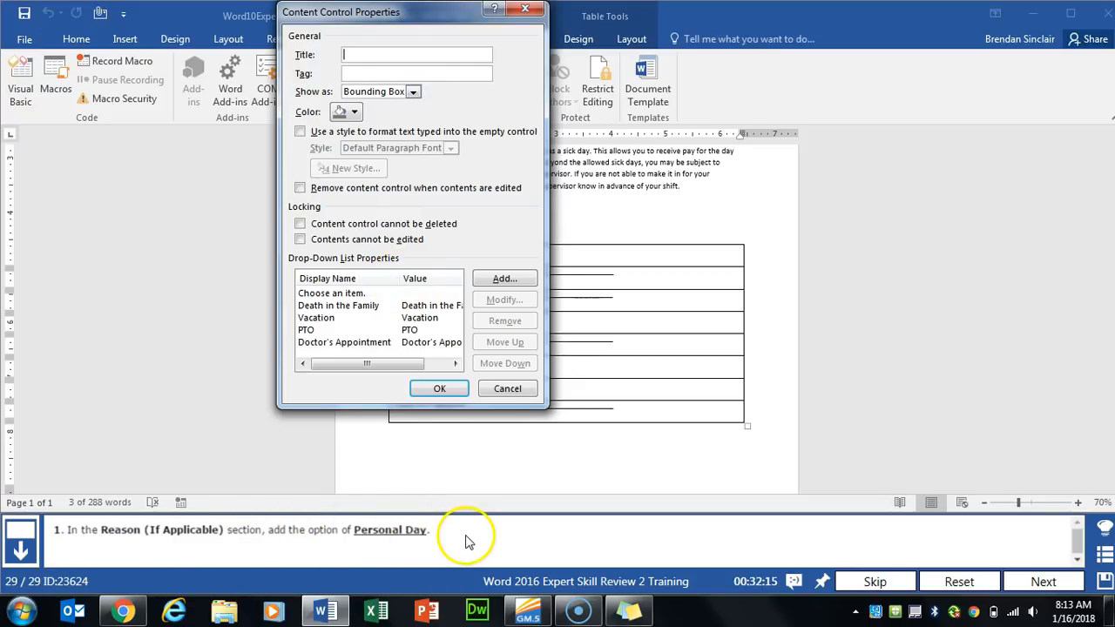
{"action": "left_click", "coordinate": [504, 279]}
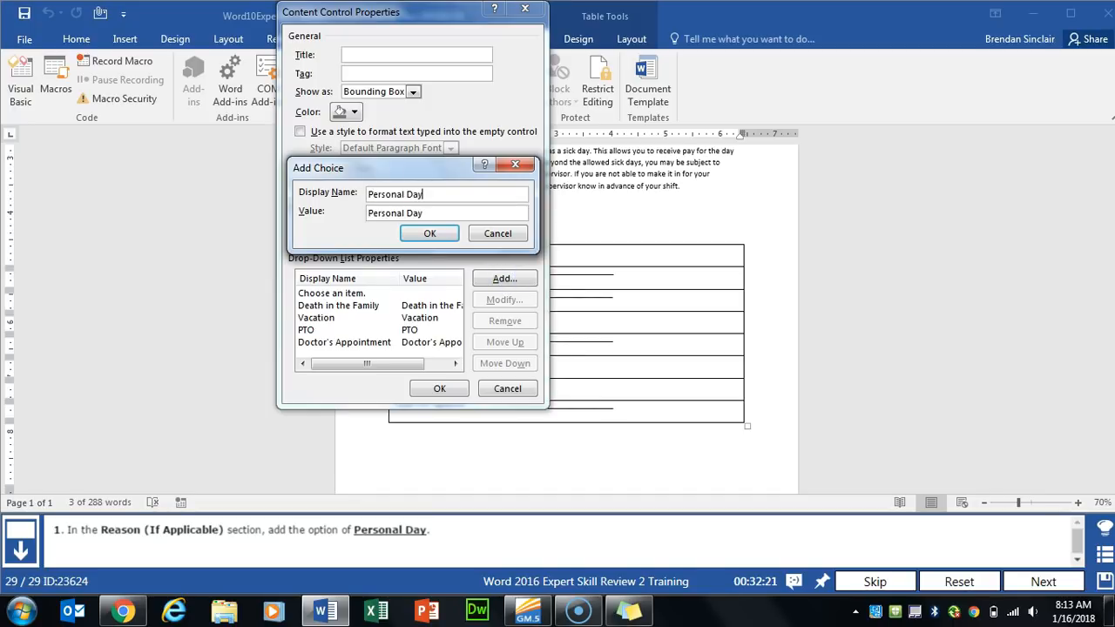
{"action": "left_click", "coordinate": [432, 234]}
{"action": "left_click", "coordinate": [448, 394]}
{"action": "left_click", "coordinate": [653, 365]}
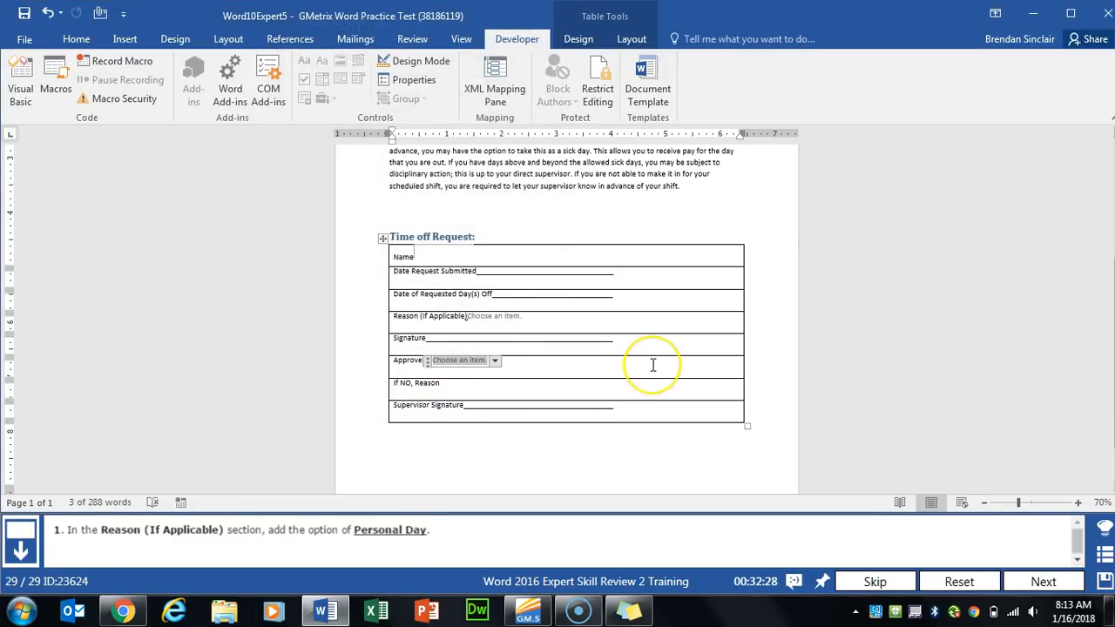